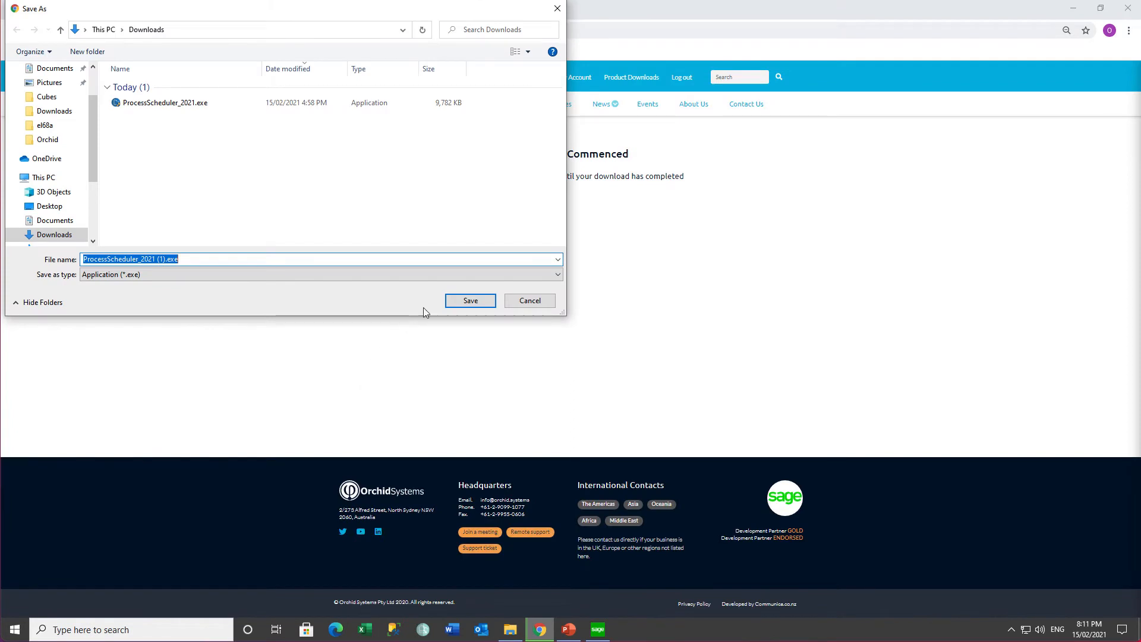
Step: Save ProcessScheduler_2021.exe to the Downloads folder and show it in File Explorer
left_click(467, 302)
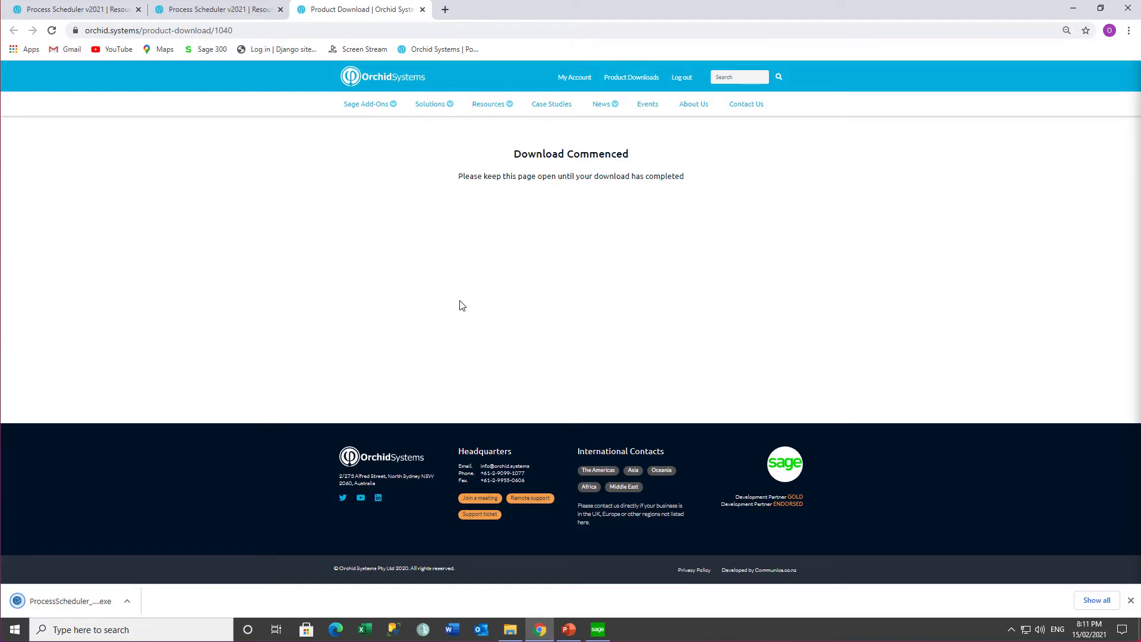
left_click(127, 600)
left_click(144, 559)
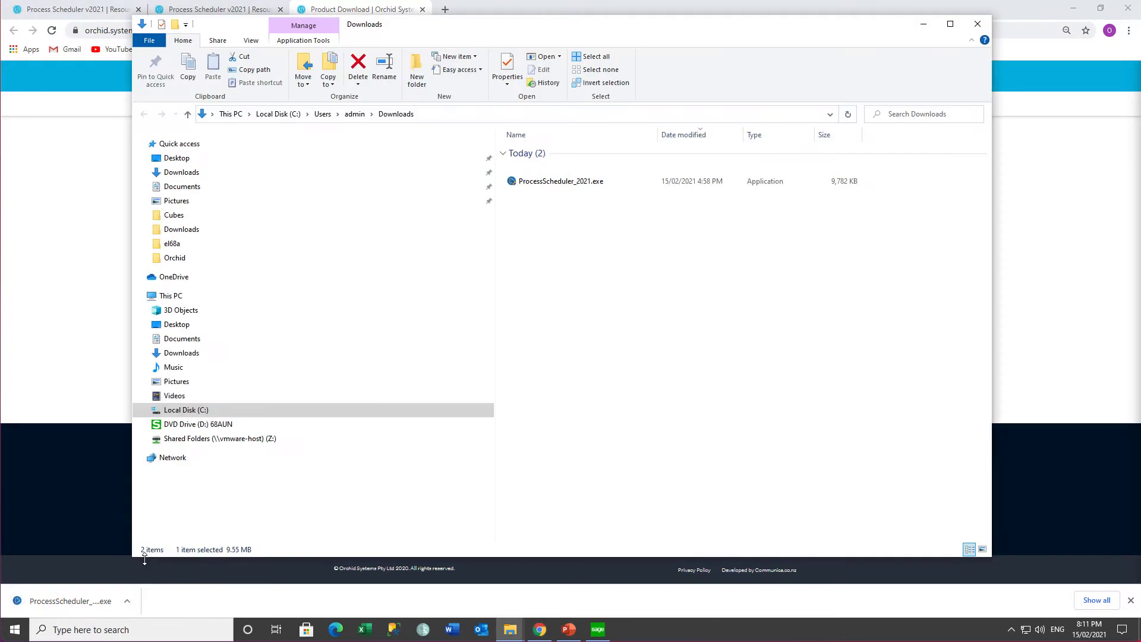
Step: Run ProcessScheduler_2021.exe and install it, accepting the licence, default folder and all components
double_click(563, 181)
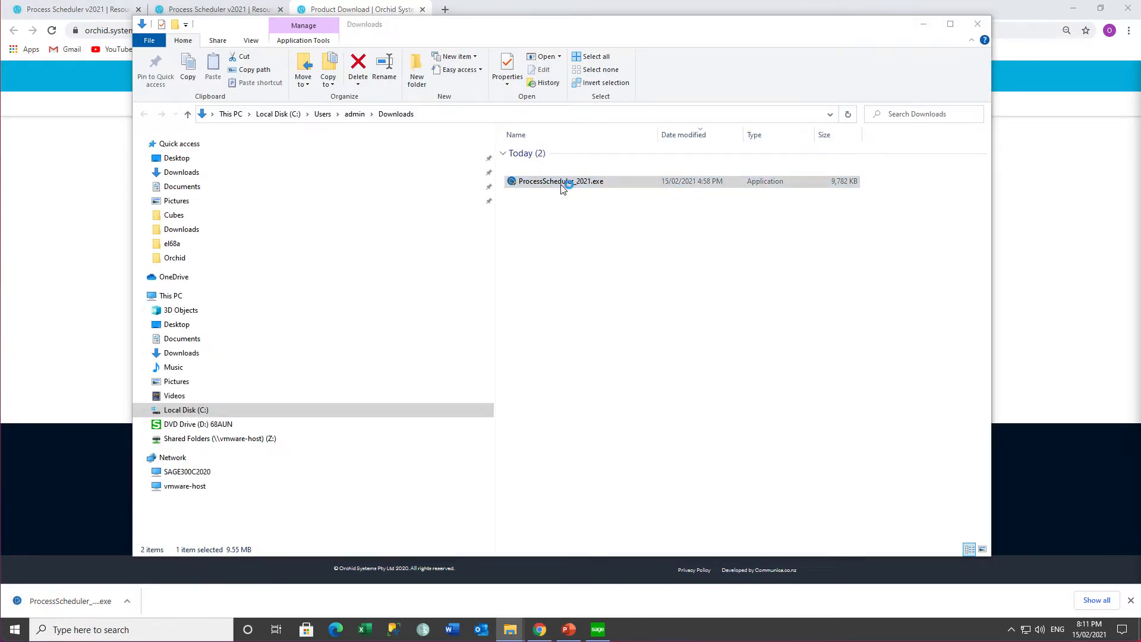
left_click(608, 328)
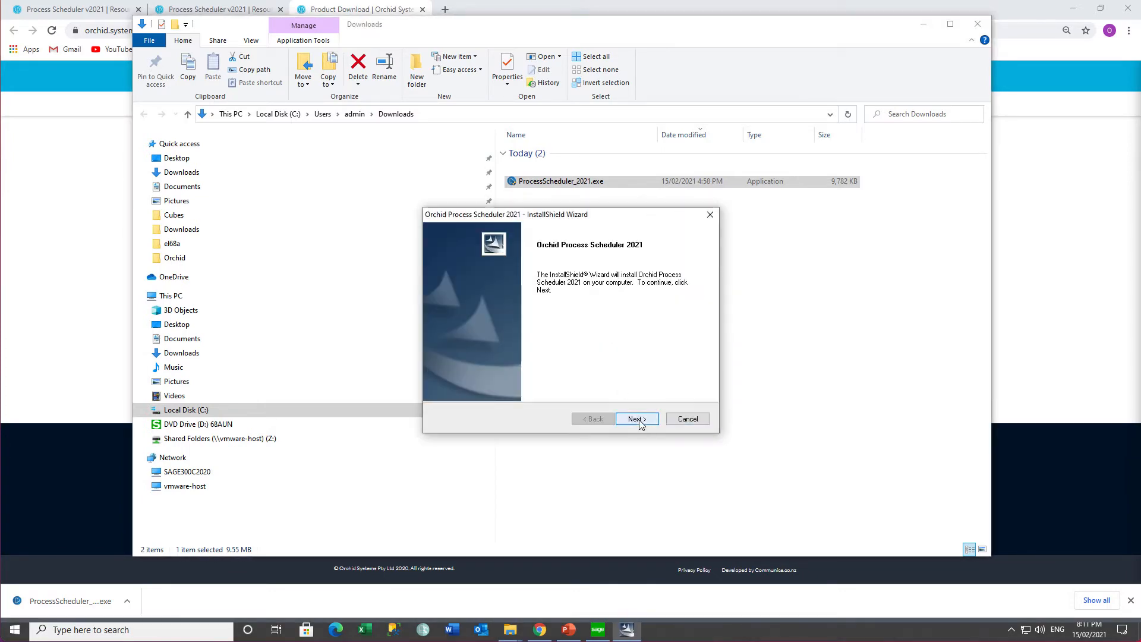
left_click(636, 418)
left_click(510, 374)
left_click(636, 418)
left_click(639, 418)
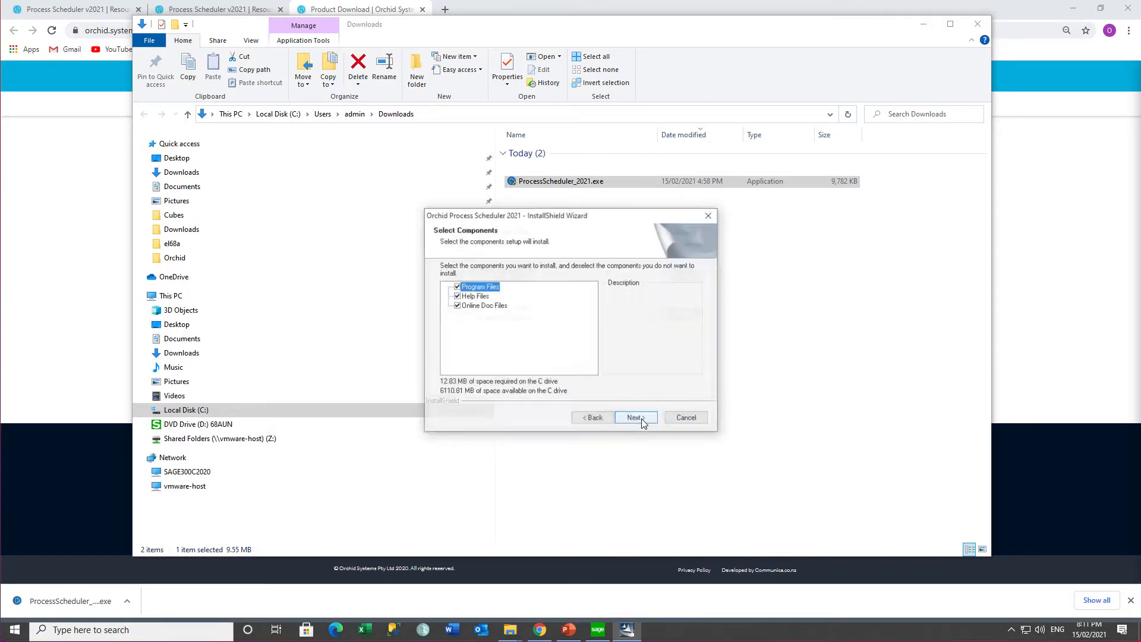
left_click(640, 418)
left_click(641, 418)
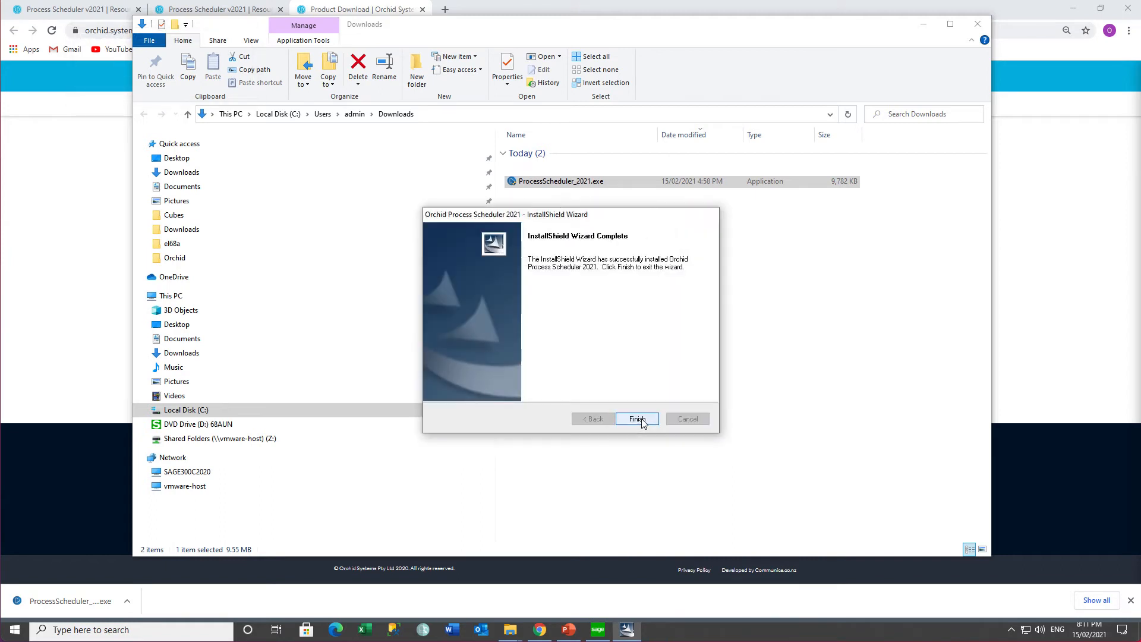
left_click(640, 418)
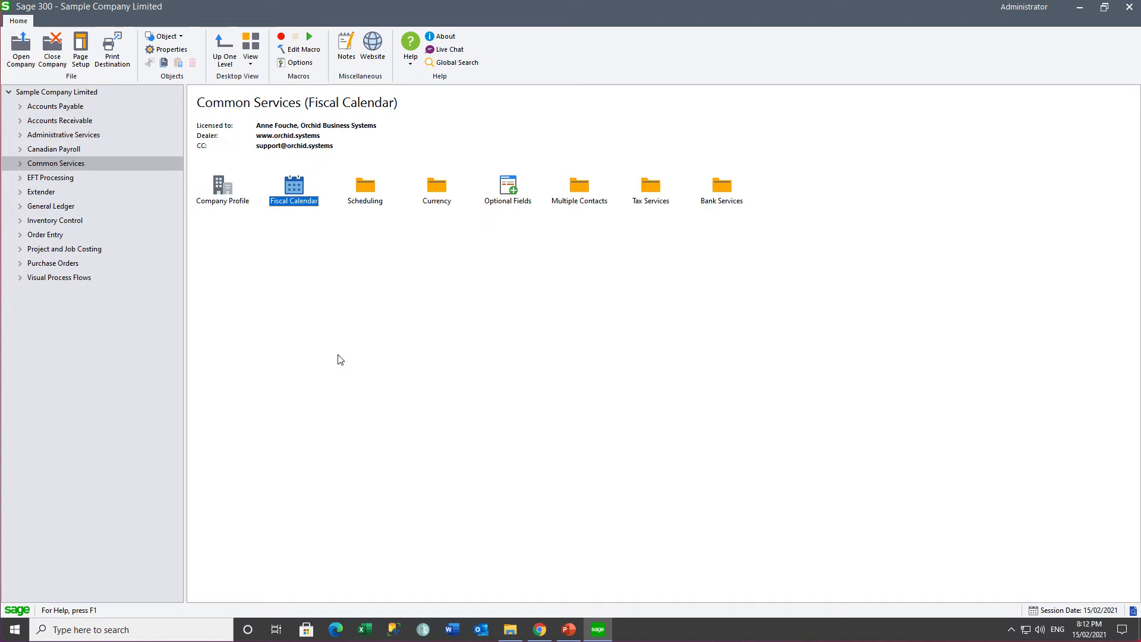
Step: Activate Process Scheduler 6.8A for Sample Company Limited through Data Activation after confirming the backup
left_click(73, 137)
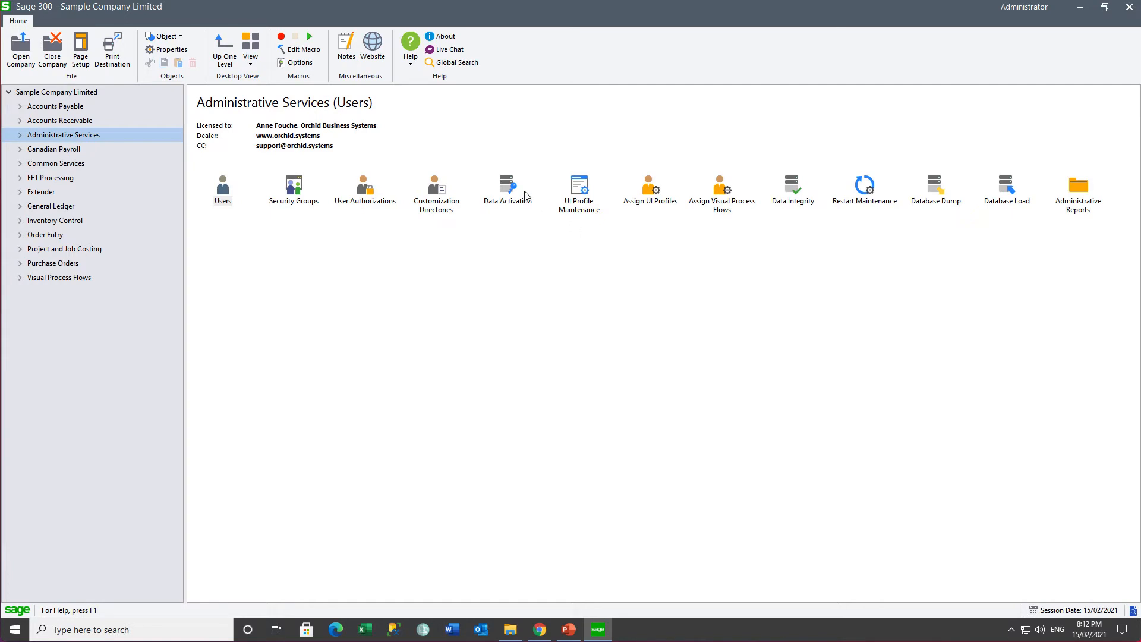
double_click(507, 189)
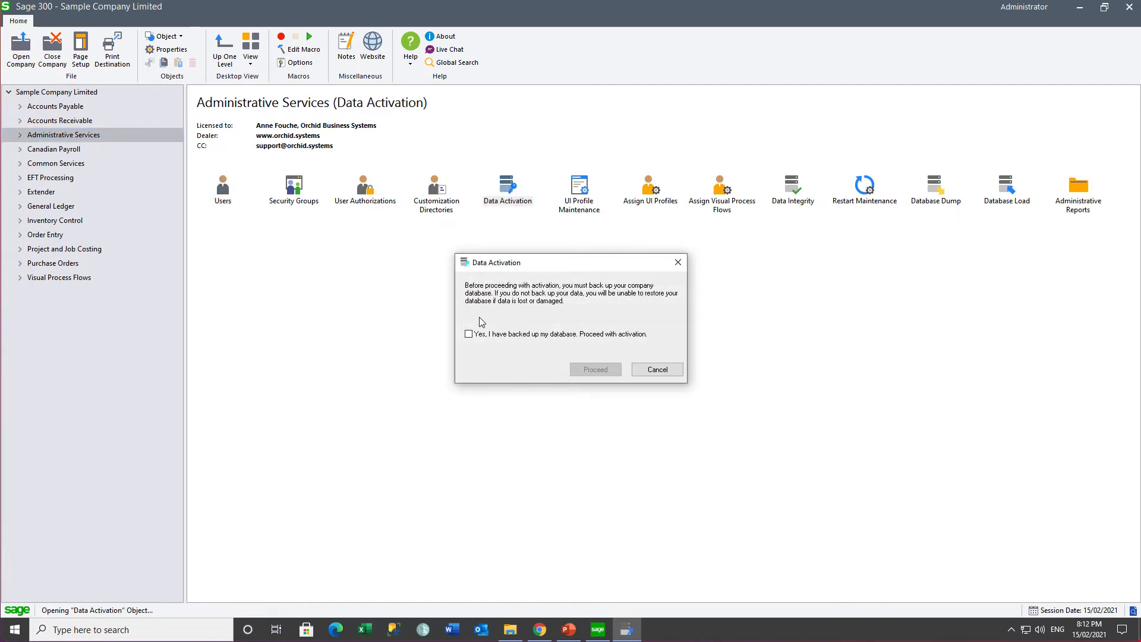
left_click(468, 334)
left_click(595, 369)
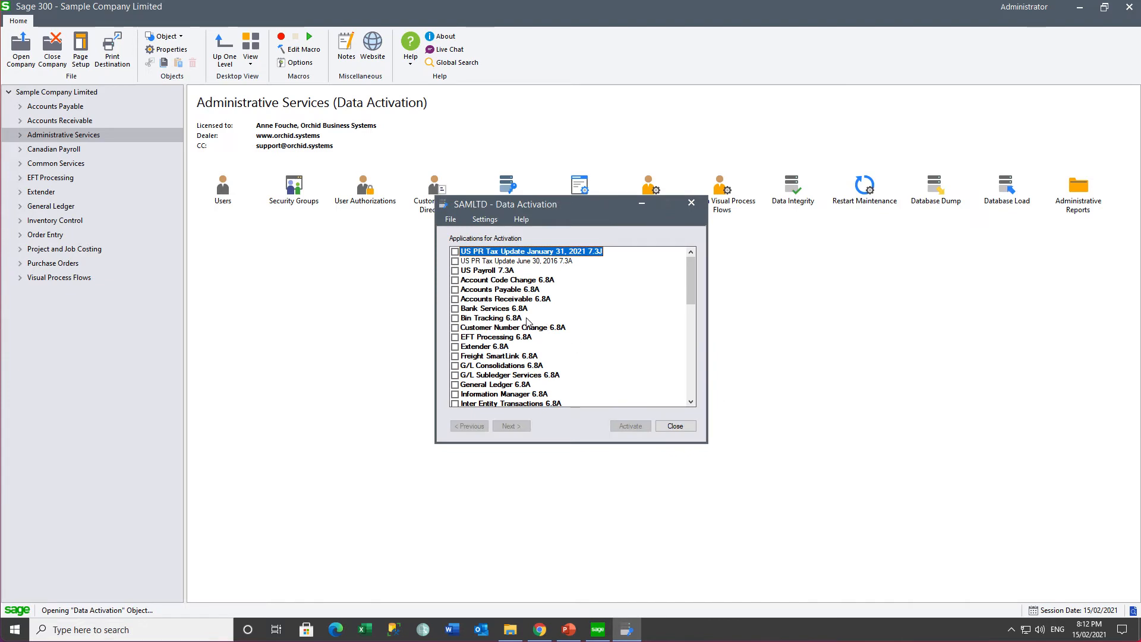
left_click_drag(692, 297, 692, 340)
left_click(469, 349)
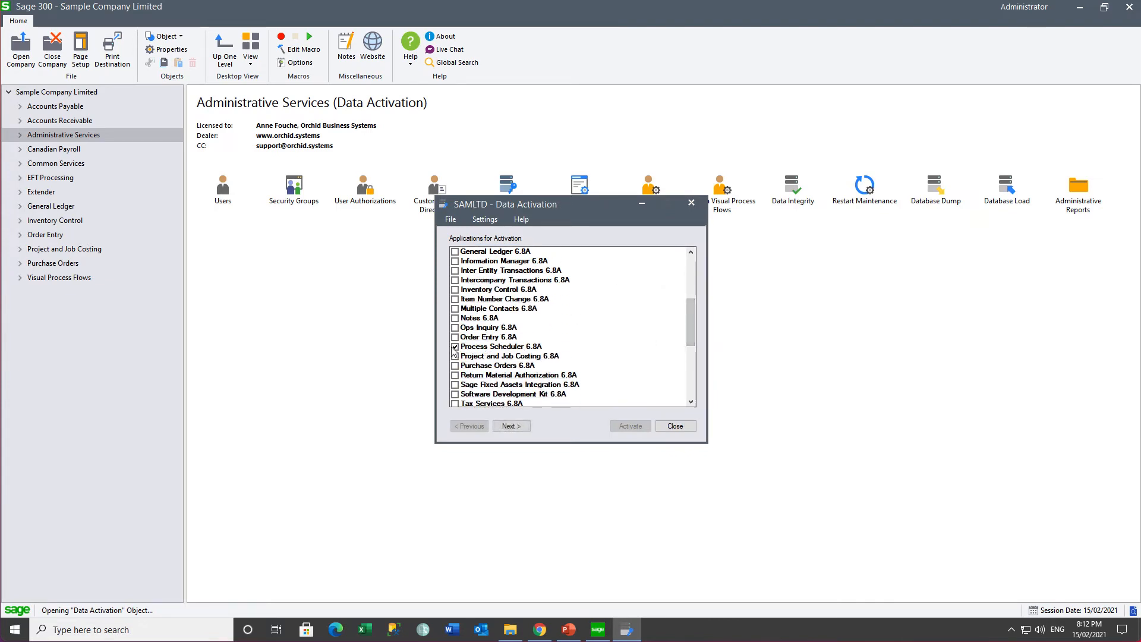
left_click(511, 426)
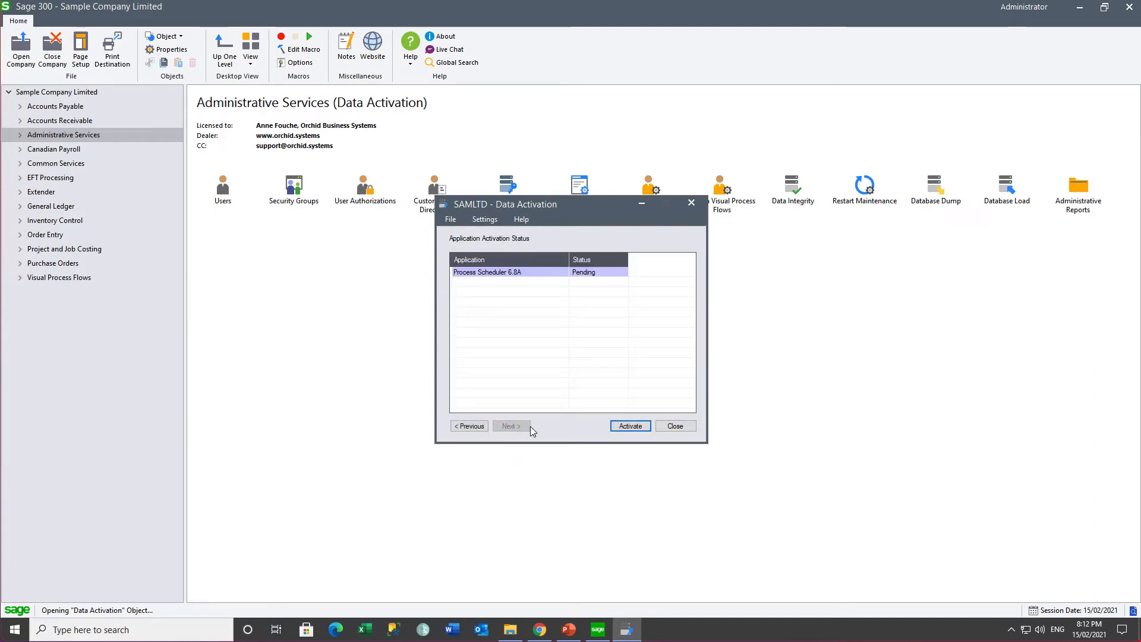
left_click(630, 426)
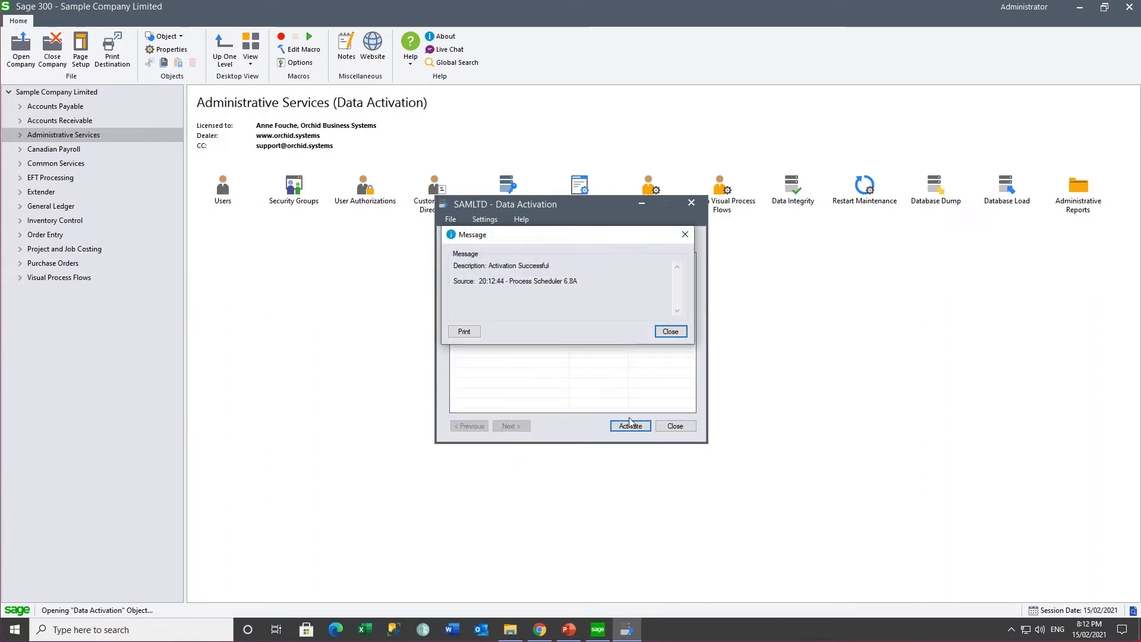
left_click(669, 332)
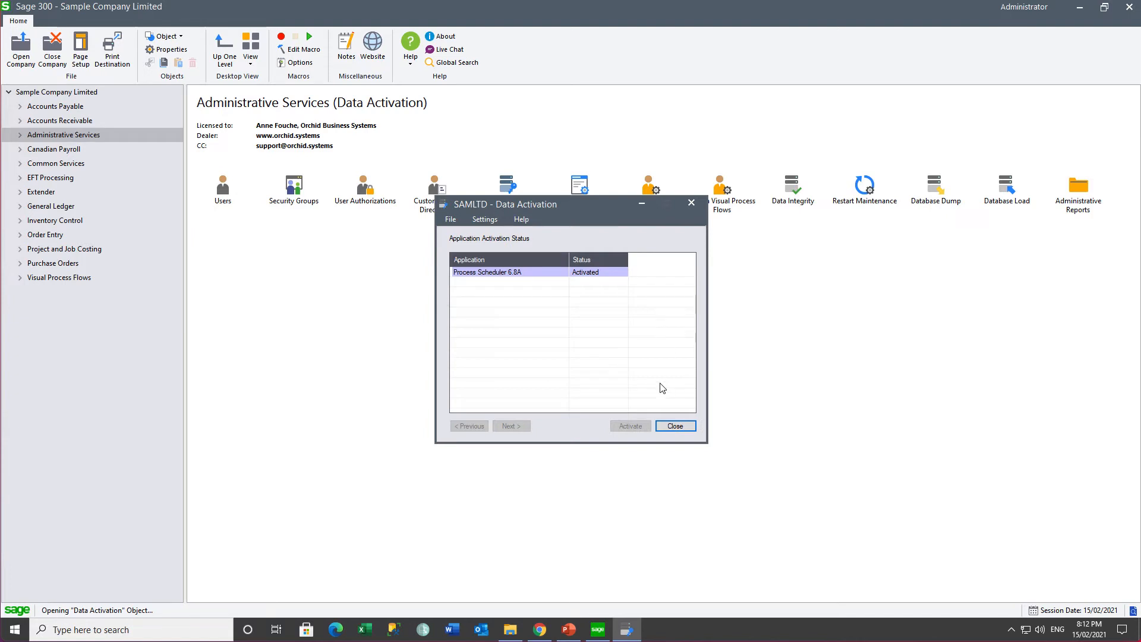
left_click(674, 426)
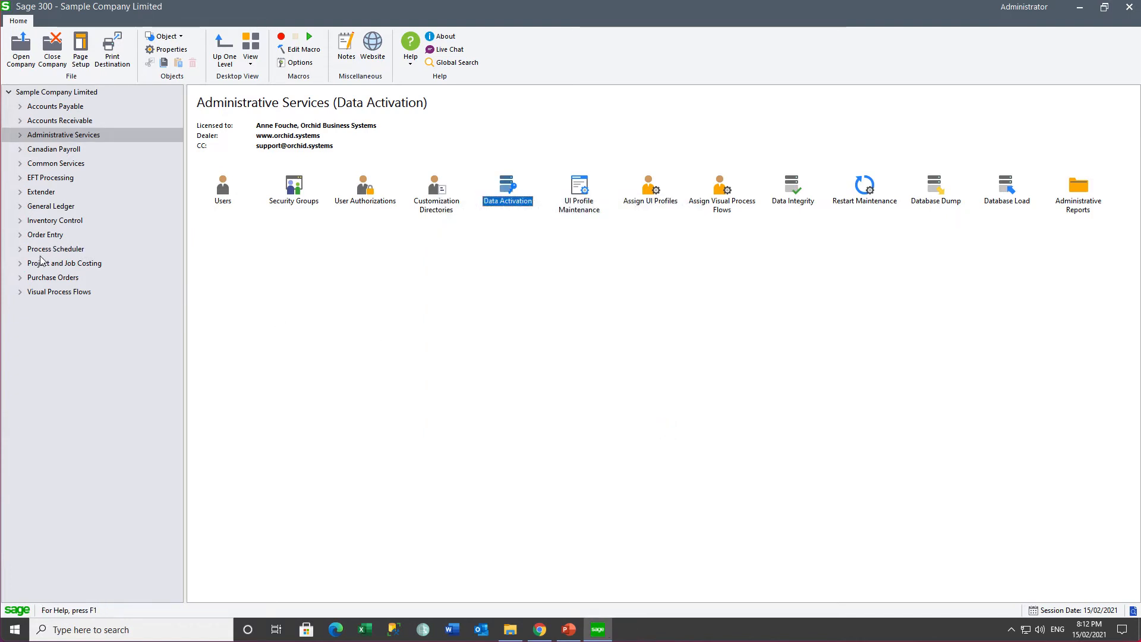
Step: Check the License details under Process Scheduler Setup, then open the Options window
left_click(19, 251)
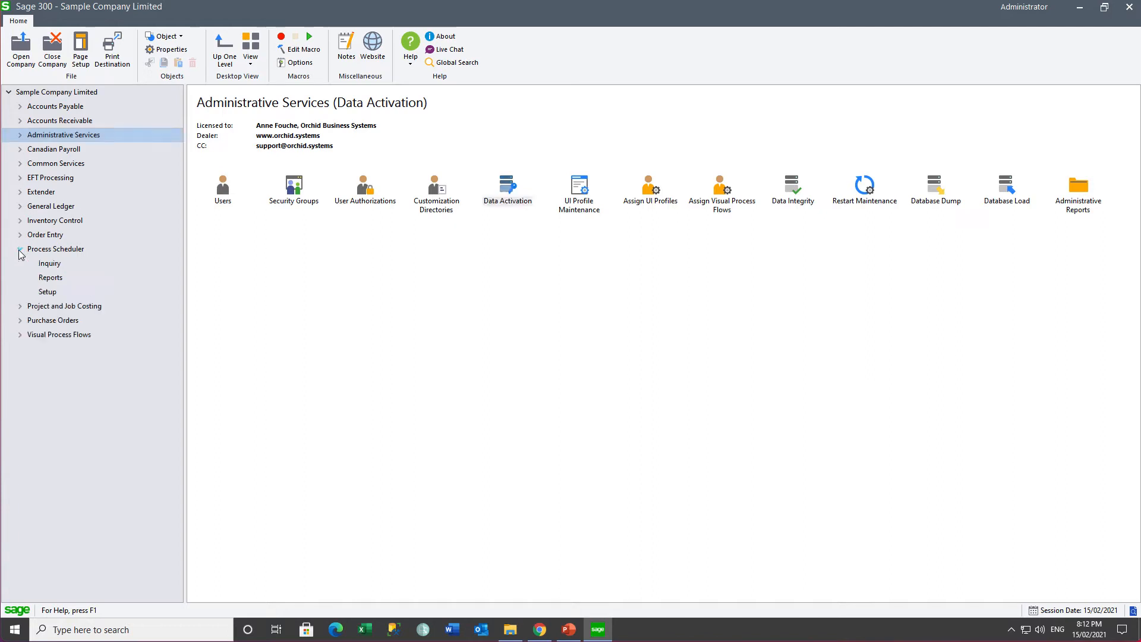
left_click(50, 293)
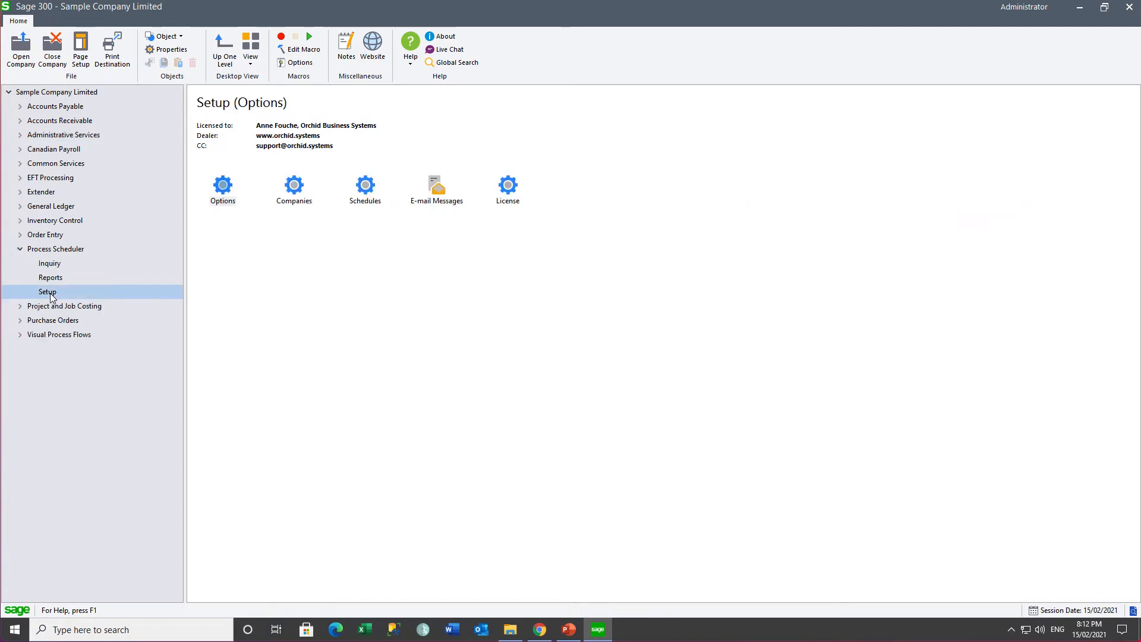
double_click(507, 189)
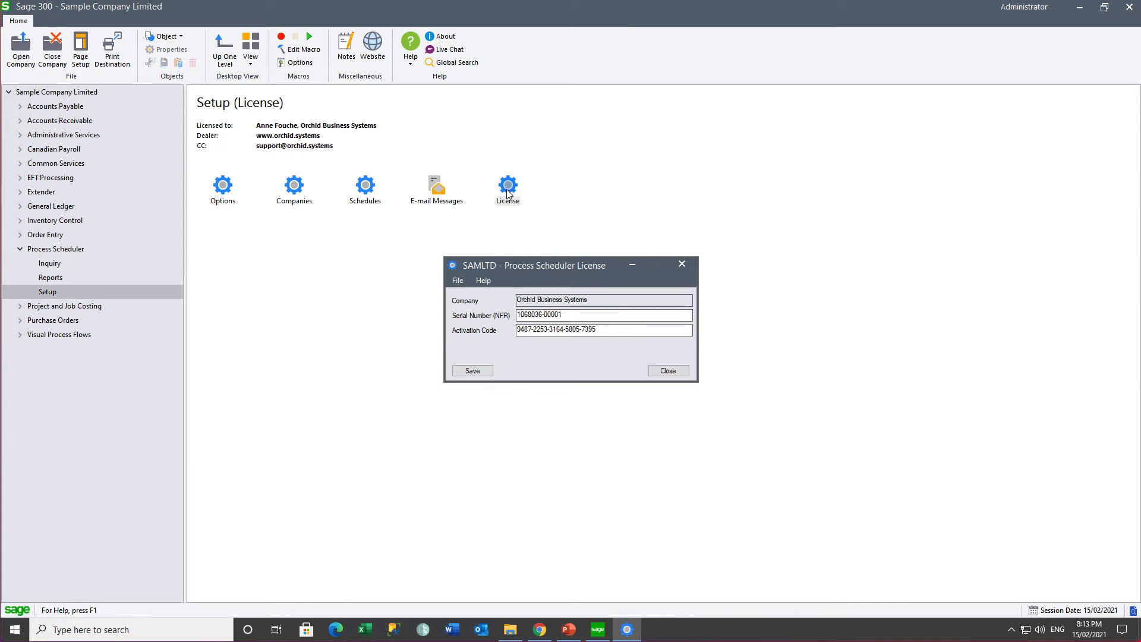
key("Escape")
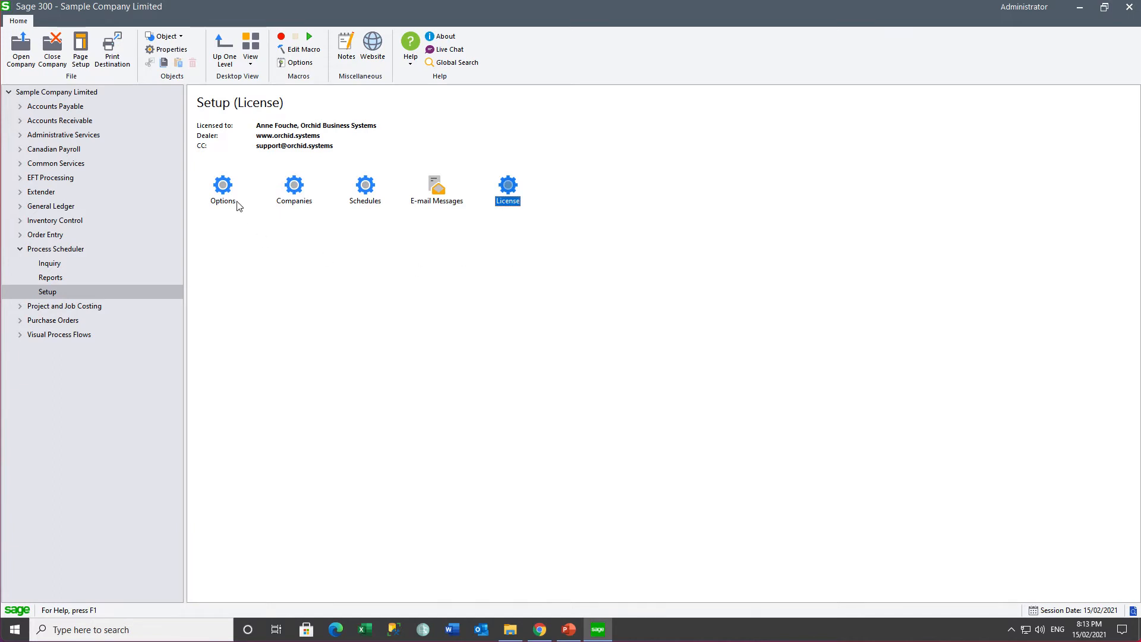
double_click(224, 189)
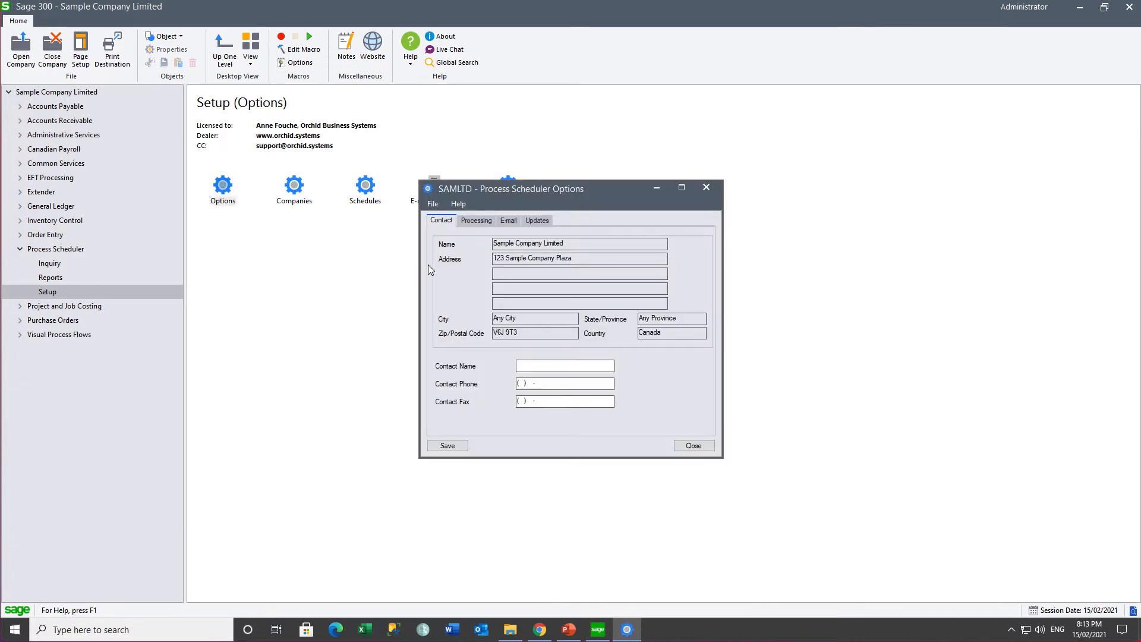
Step: Set Company ID to SAMLTD on the Processing tab, save, and confirm the organization change
left_click(472, 223)
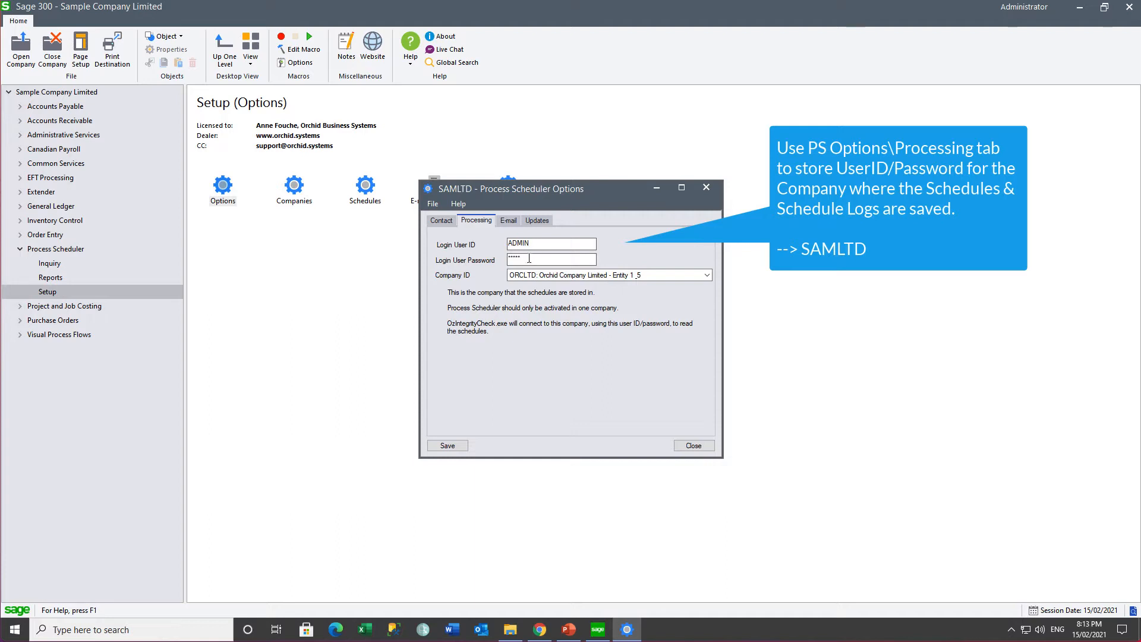
left_click(708, 277)
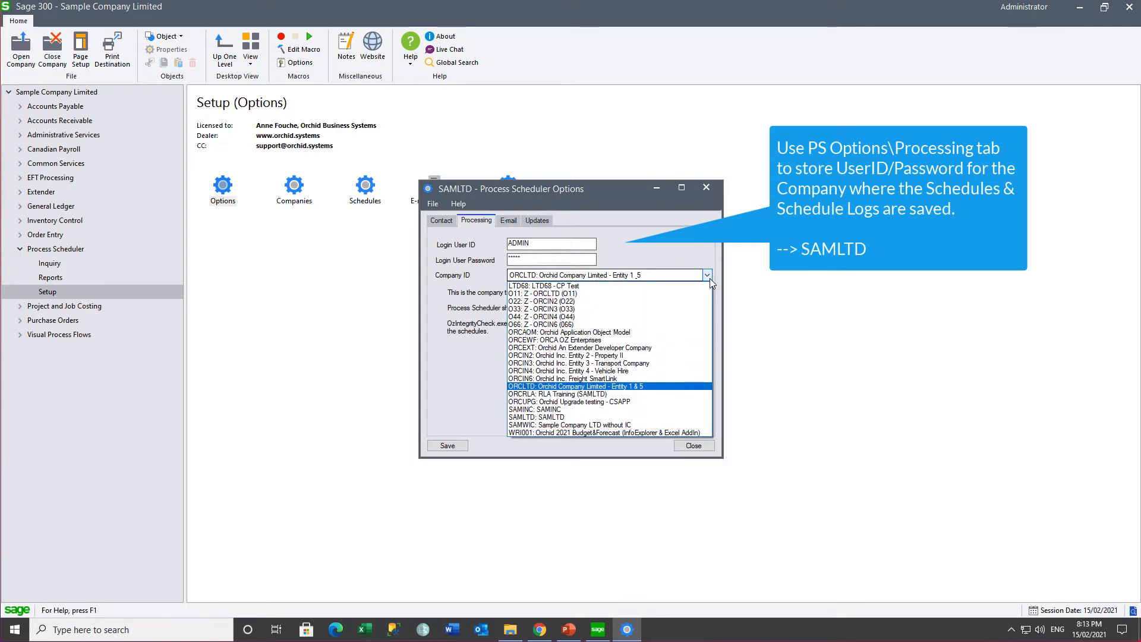
left_click(526, 418)
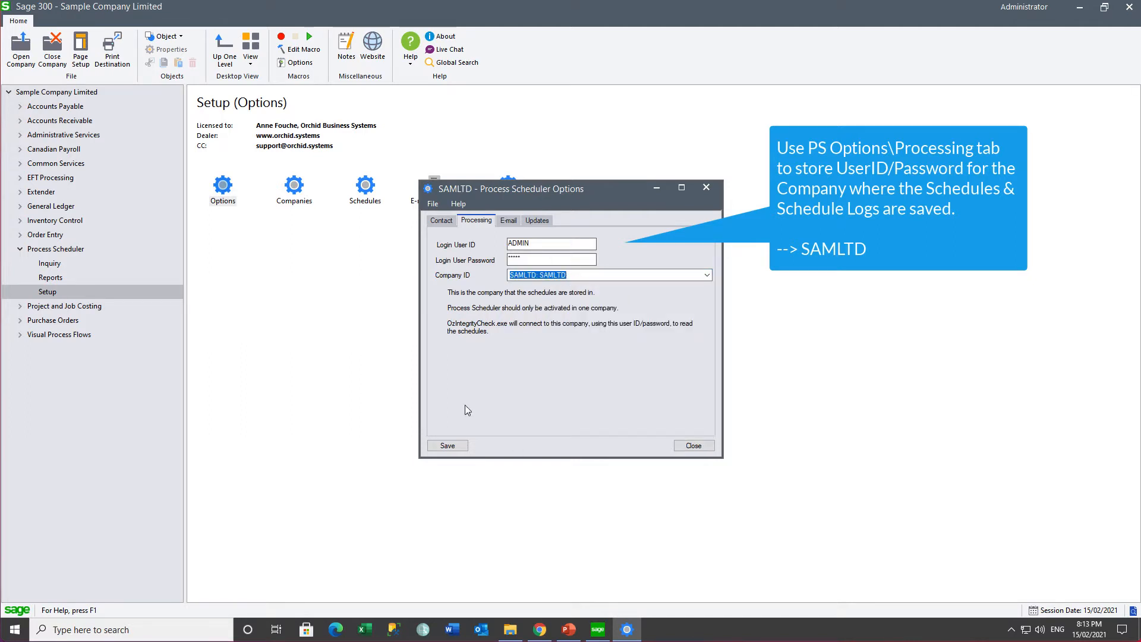
left_click(441, 446)
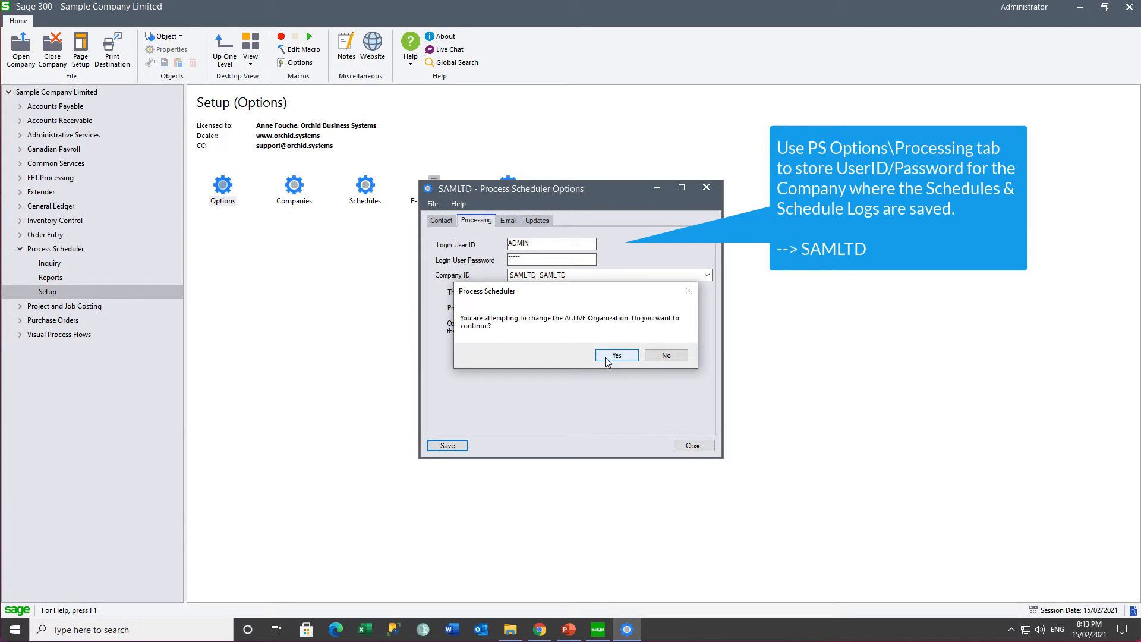
left_click(606, 358)
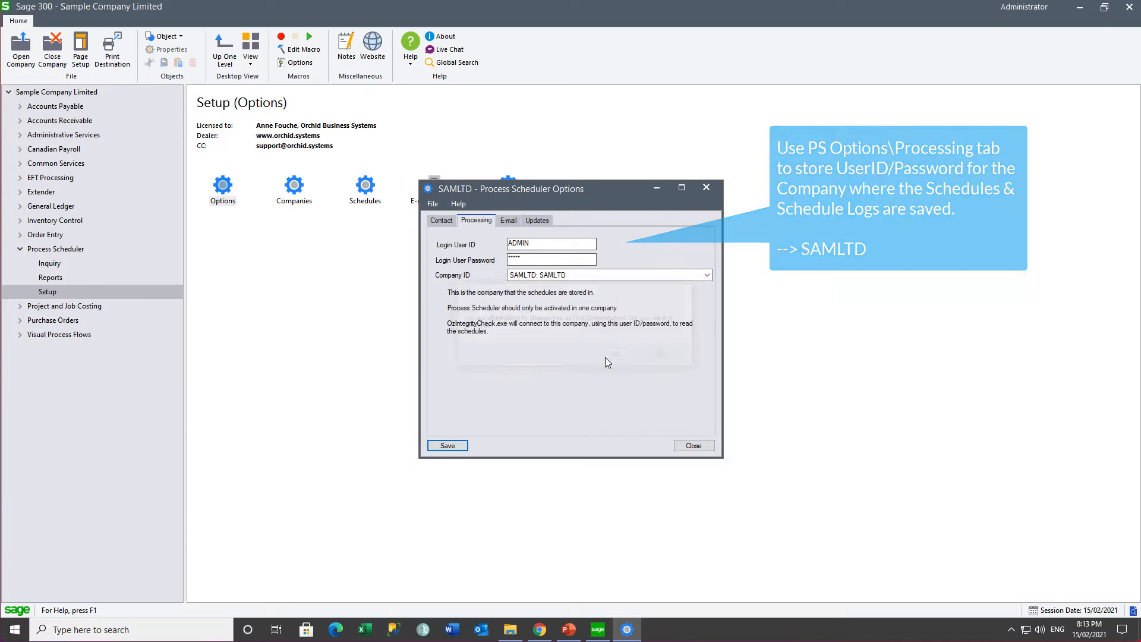
left_click(508, 221)
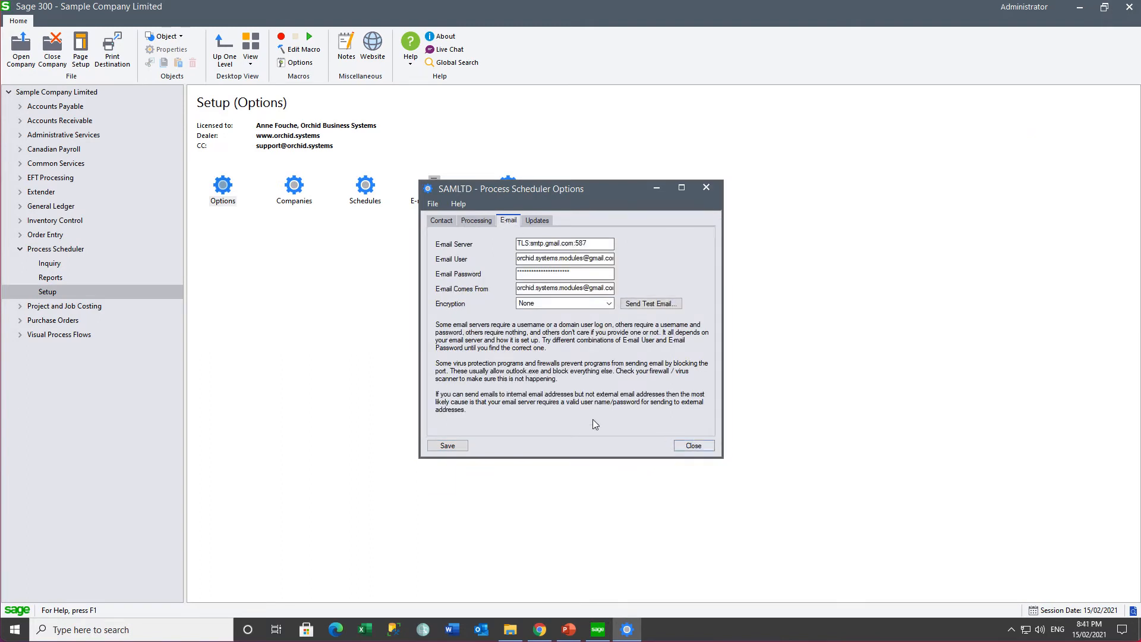
Step: Send a test e-mail to the recipient's address, save the e-mail settings, and close Options
left_click(639, 305)
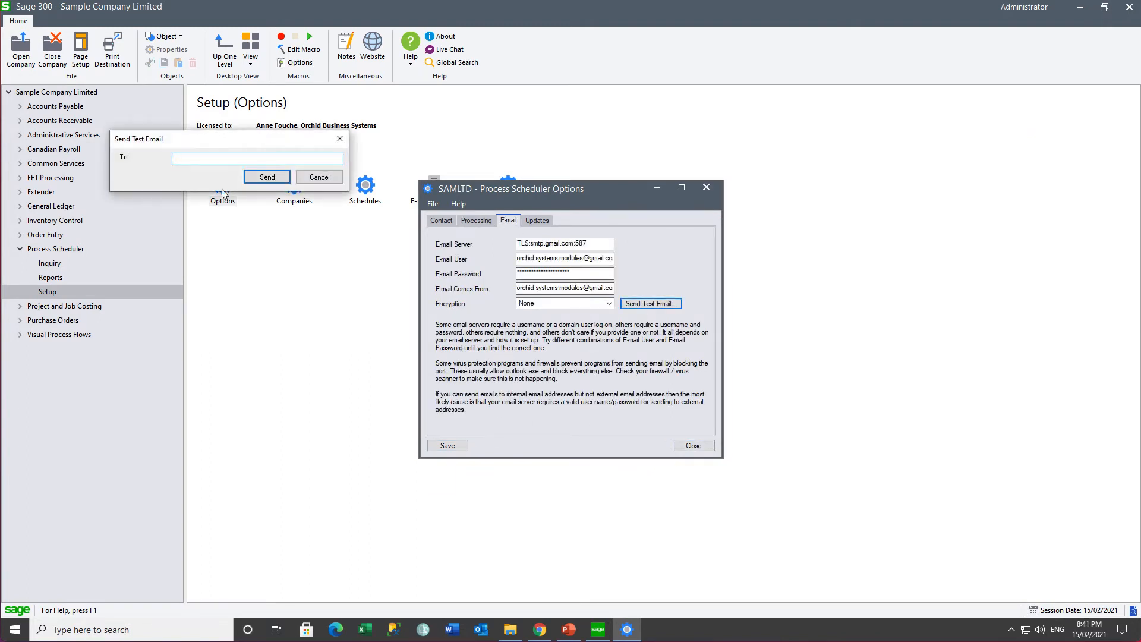
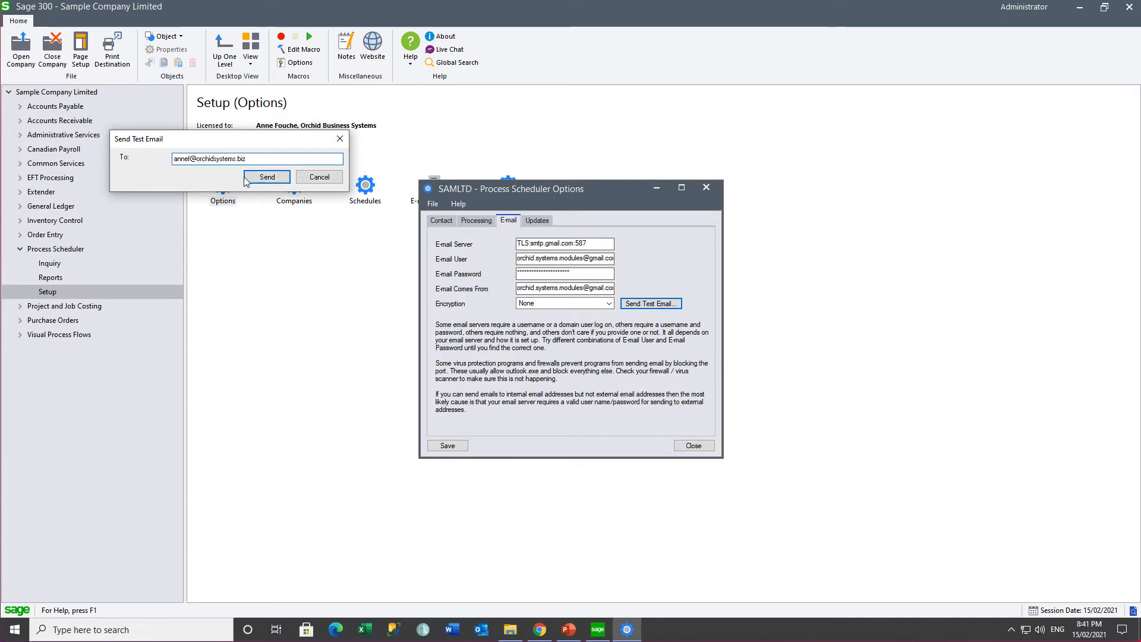
left_click(246, 179)
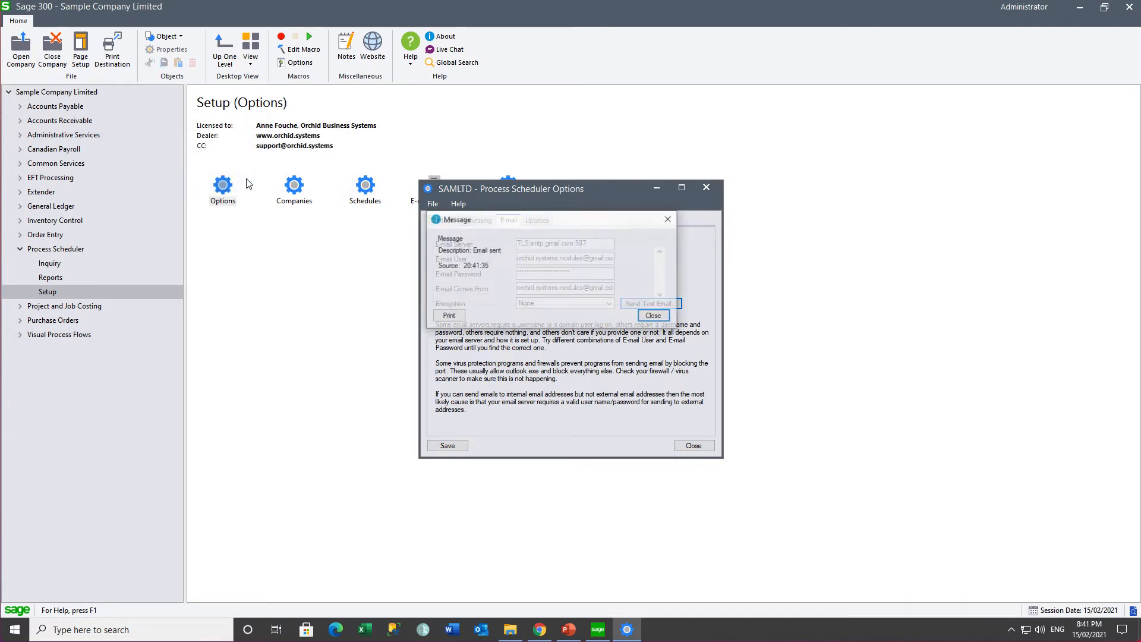
left_click(652, 316)
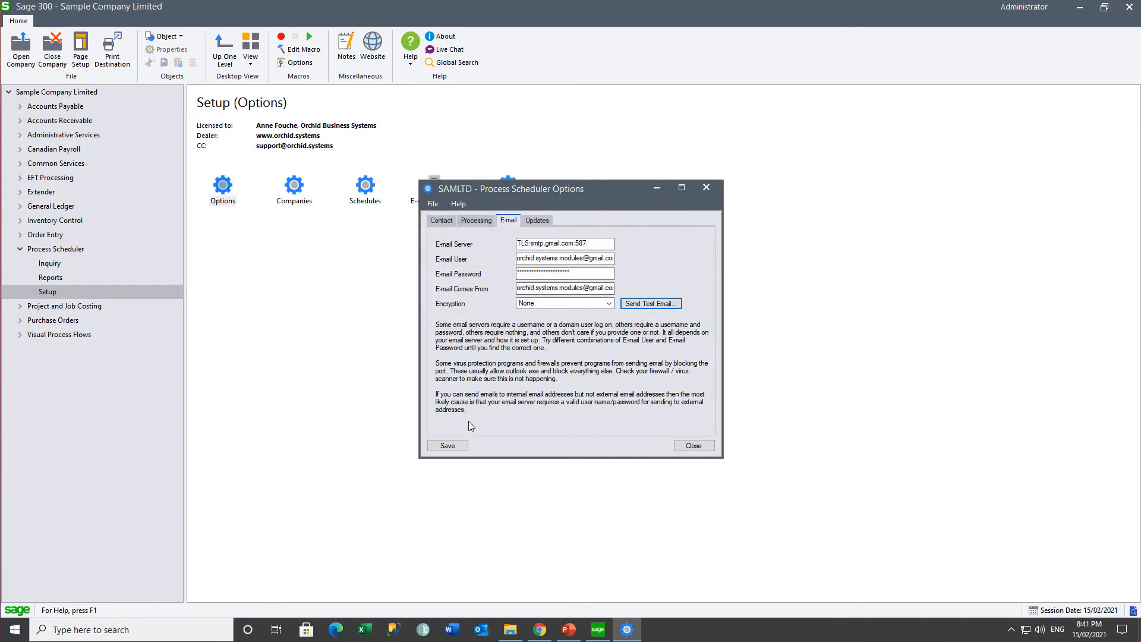
left_click(448, 445)
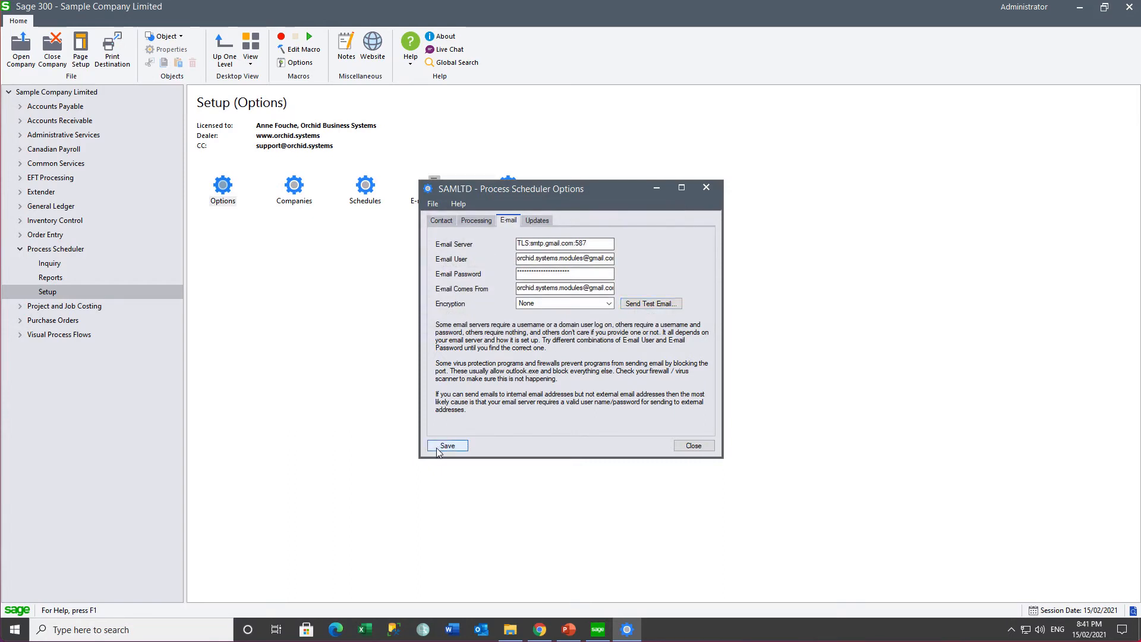
left_click(691, 446)
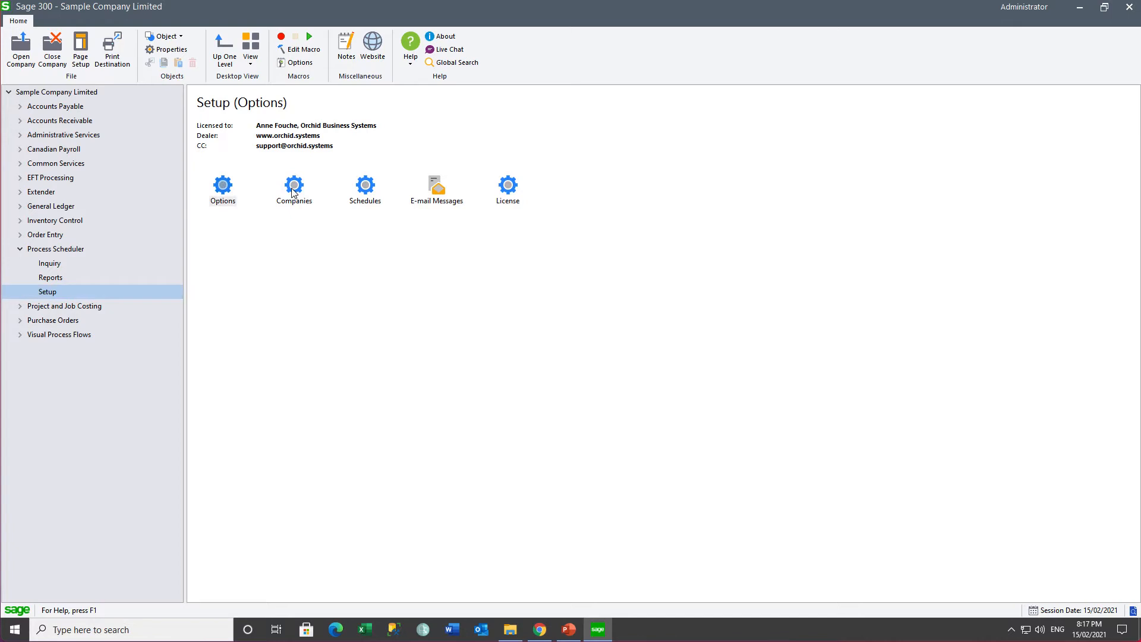
Step: In Process Scheduler Companies, select O11 and record its login
double_click(291, 191)
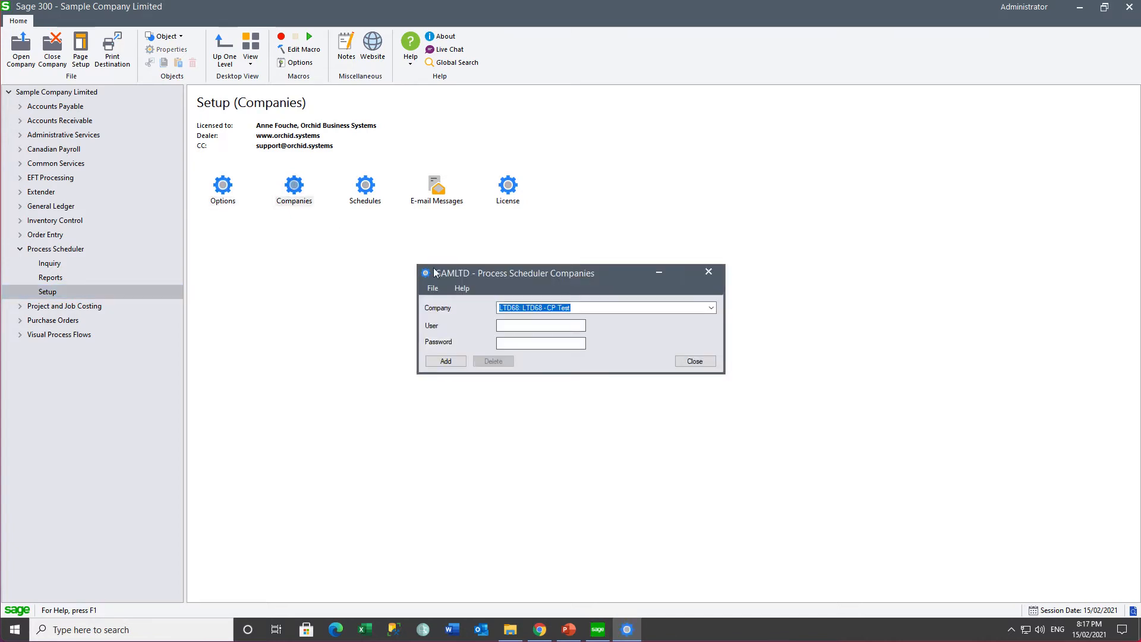
left_click(711, 308)
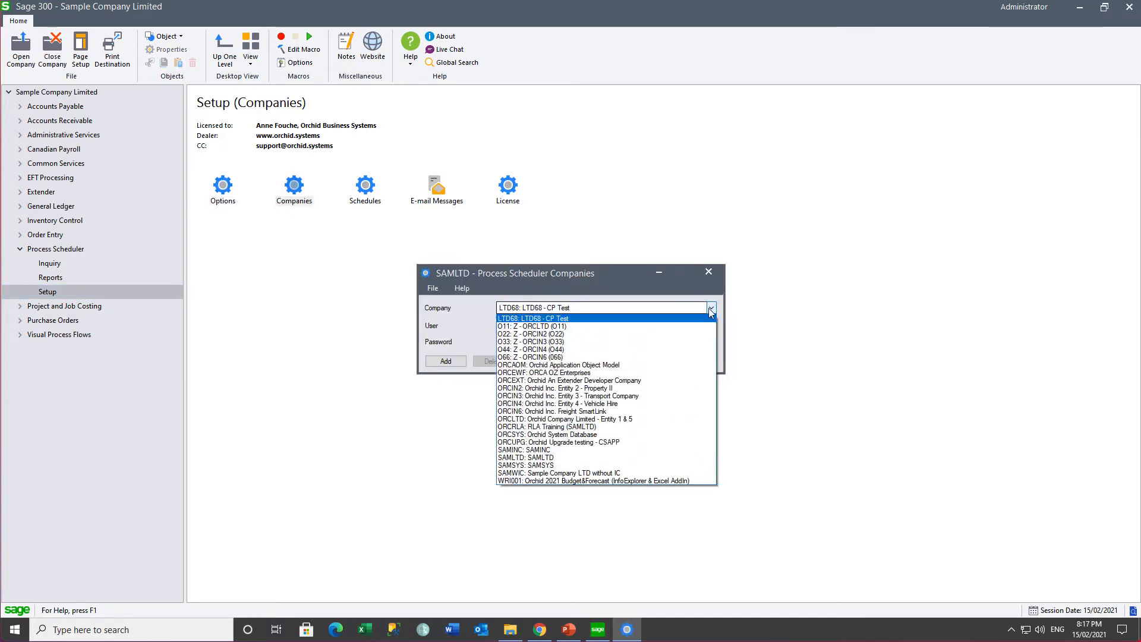
left_click(604, 326)
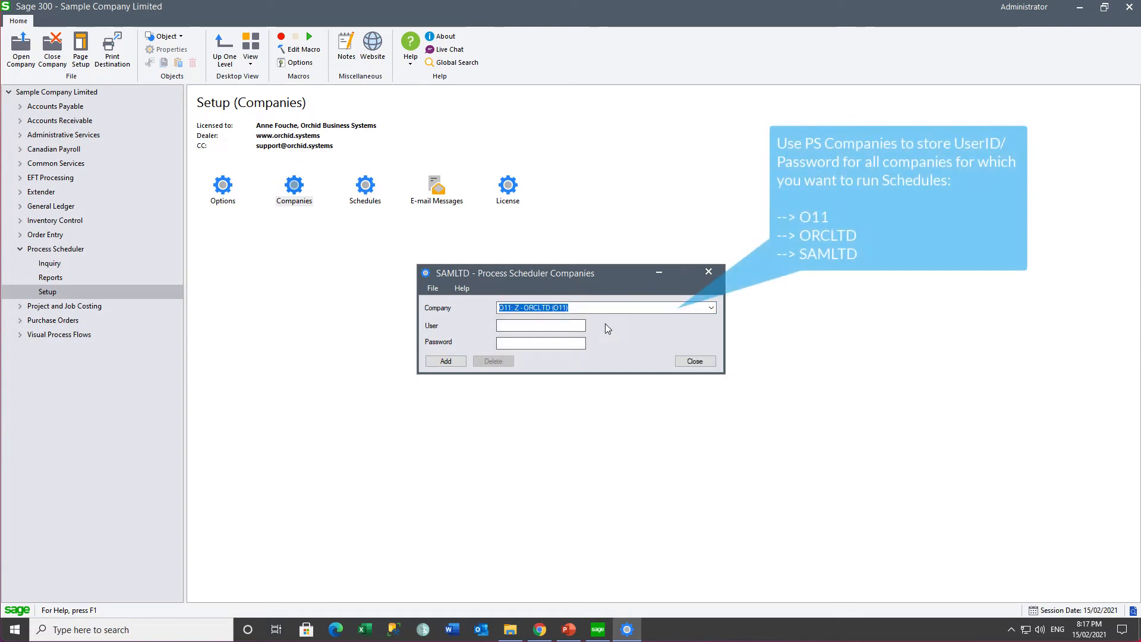
left_click(538, 326)
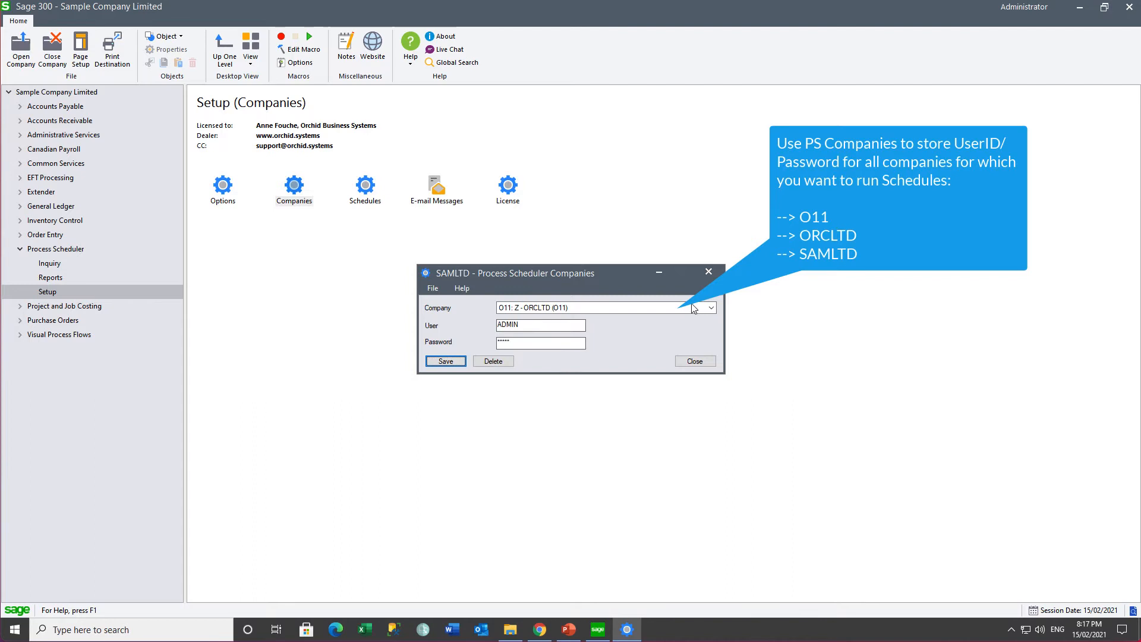
left_click(710, 308)
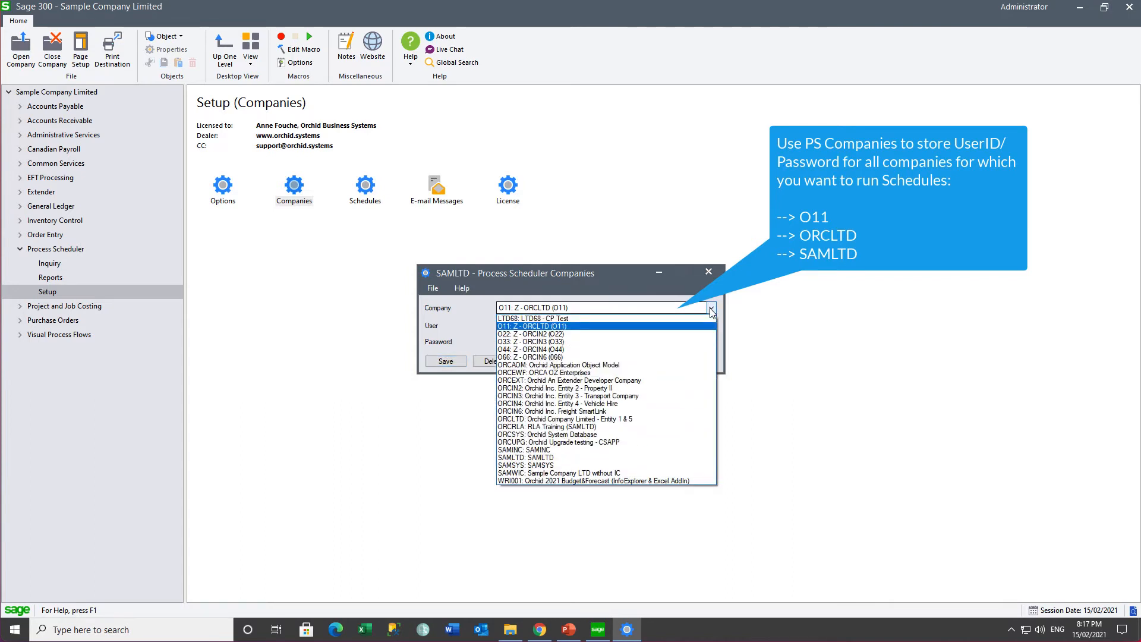
Step: Add the ADMIN user login for company ORCLTD
left_click(641, 420)
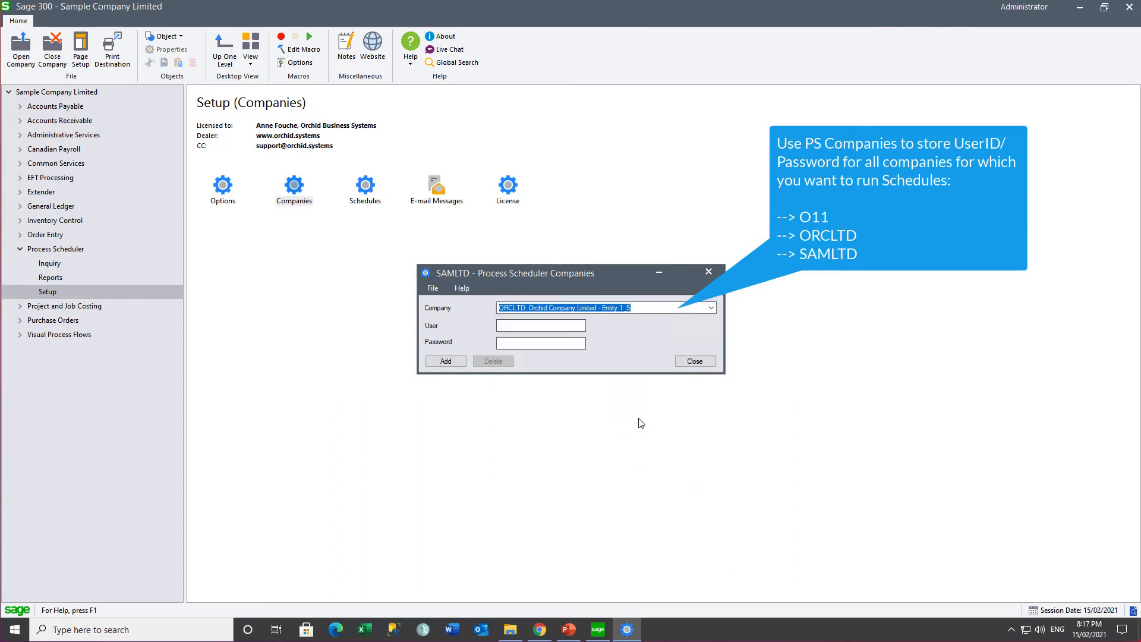
left_click(534, 324)
type("ADM")
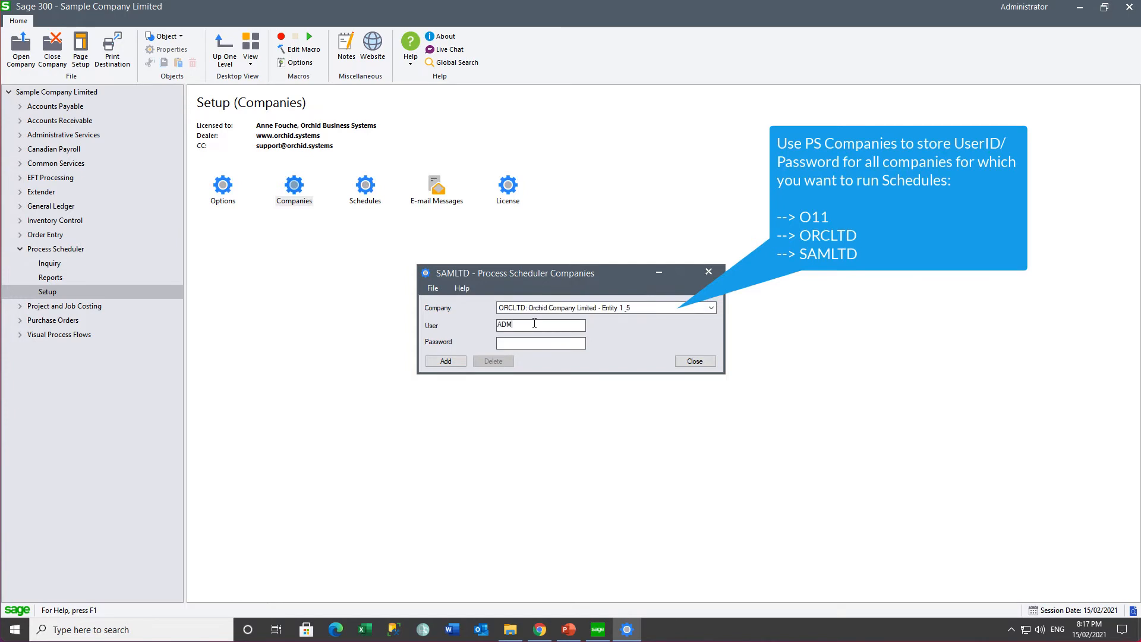
type("IN")
left_click(442, 361)
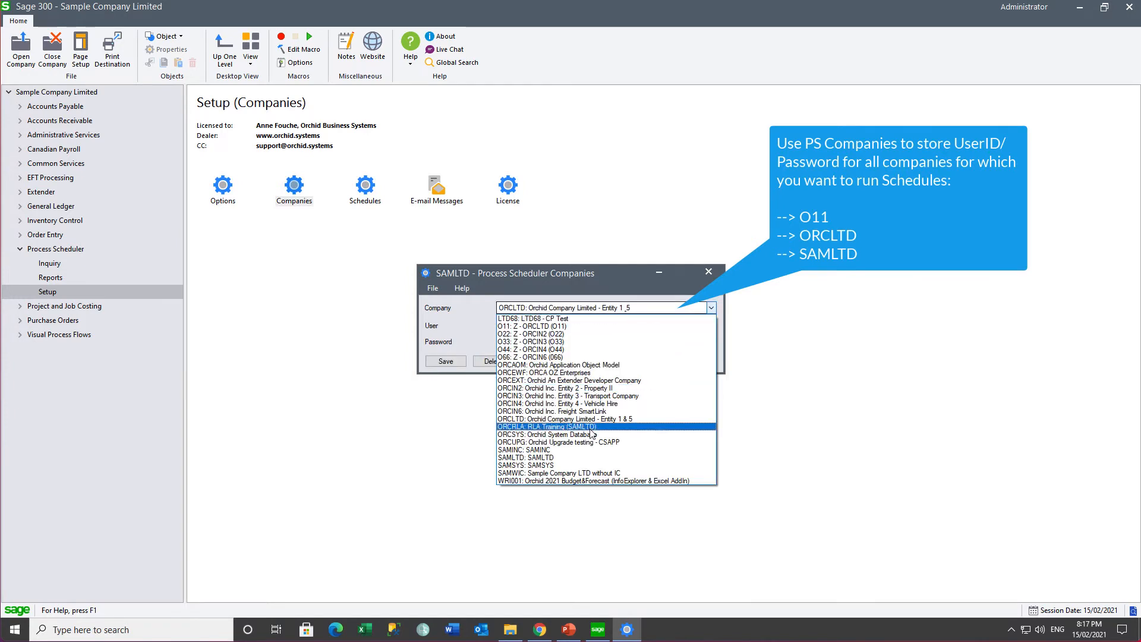
Step: Add the ADMIN user and its password for SAMLTD, then close the setup
left_click(561, 458)
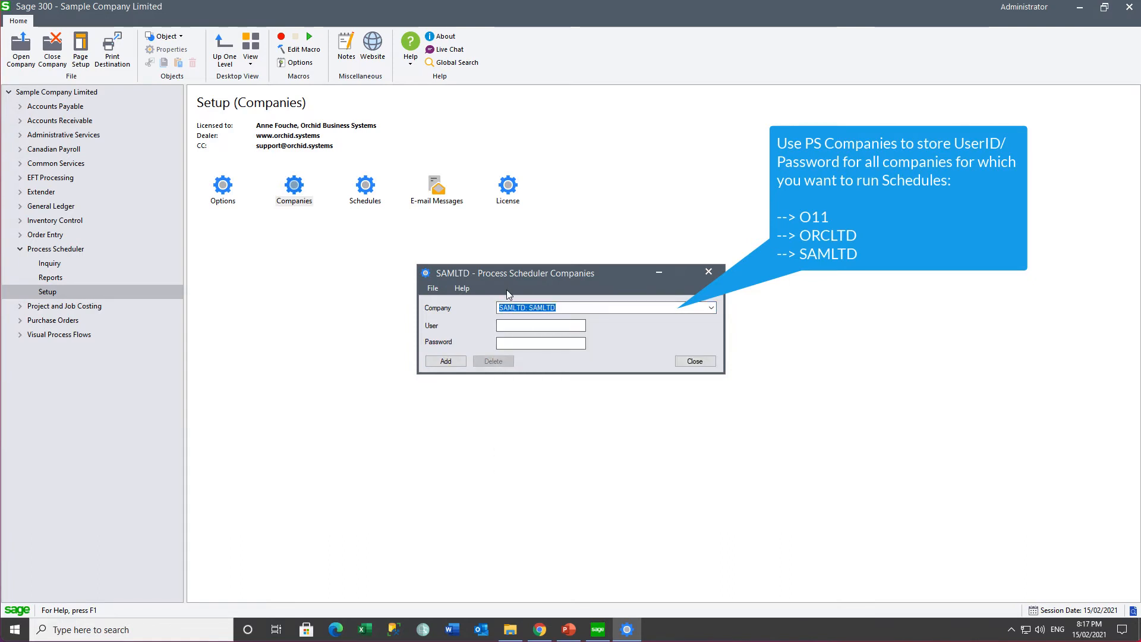
left_click(504, 327)
type("ADMIN")
key("Tab")
type("*****")
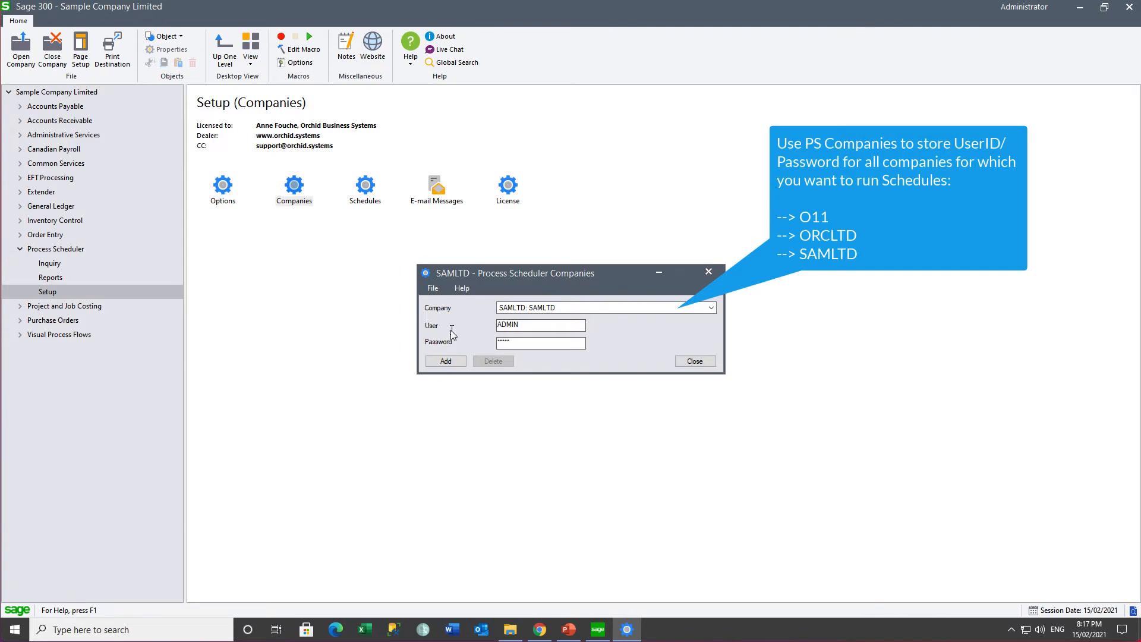
left_click(434, 363)
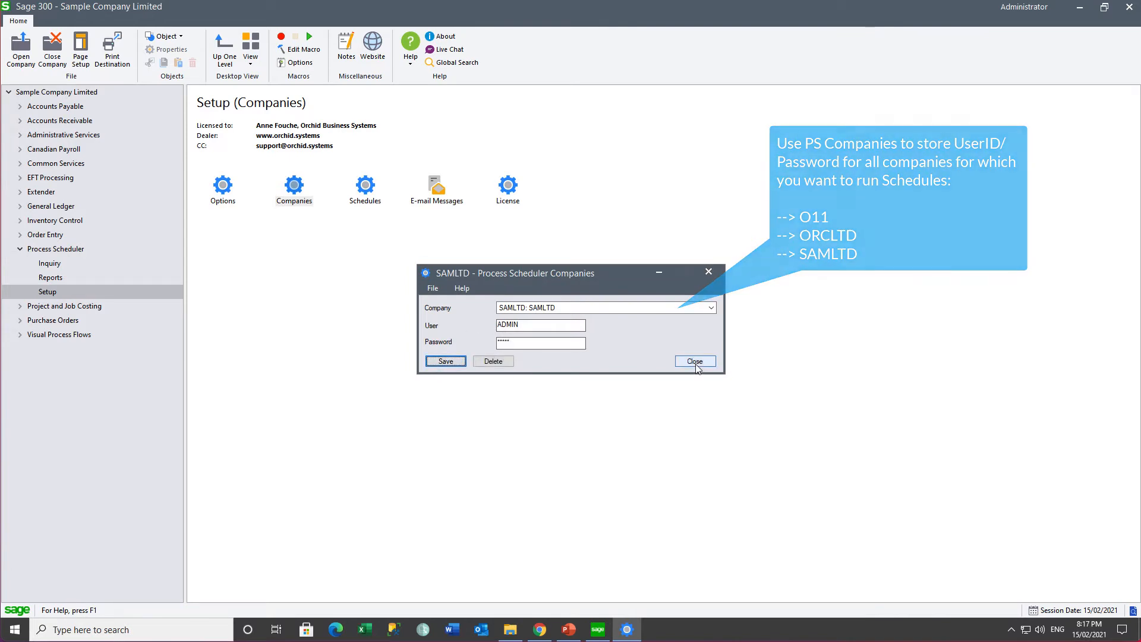
left_click(697, 362)
Step: Start message SCHEDULERAN, described 'Schedule Ran', with subject 'This schedule ran :'
double_click(433, 204)
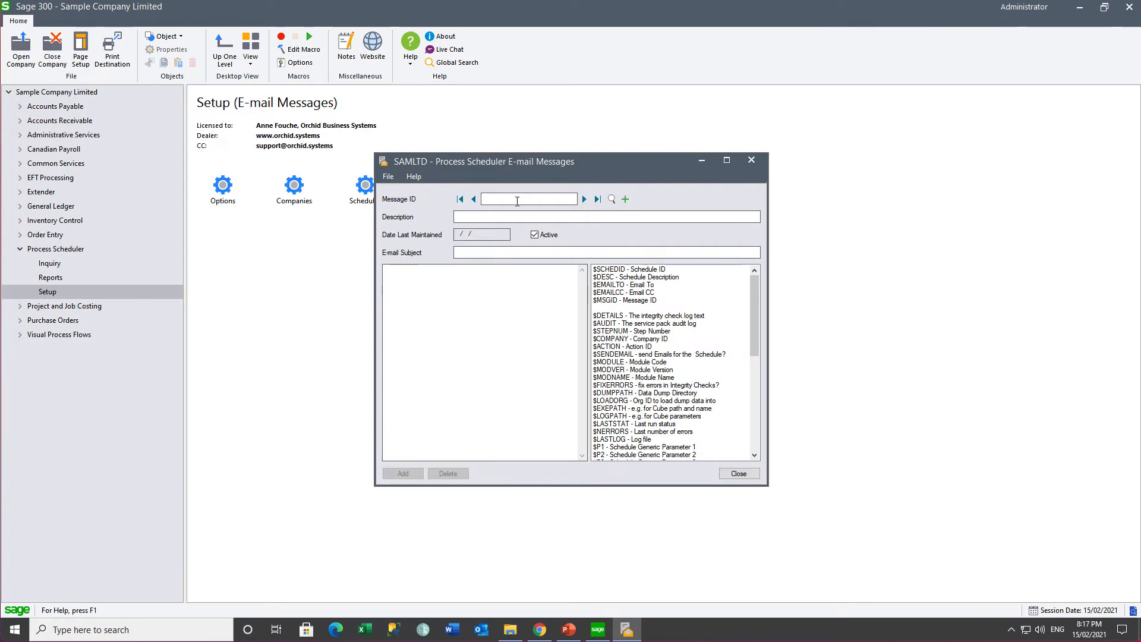
type("SCHEDULERAN")
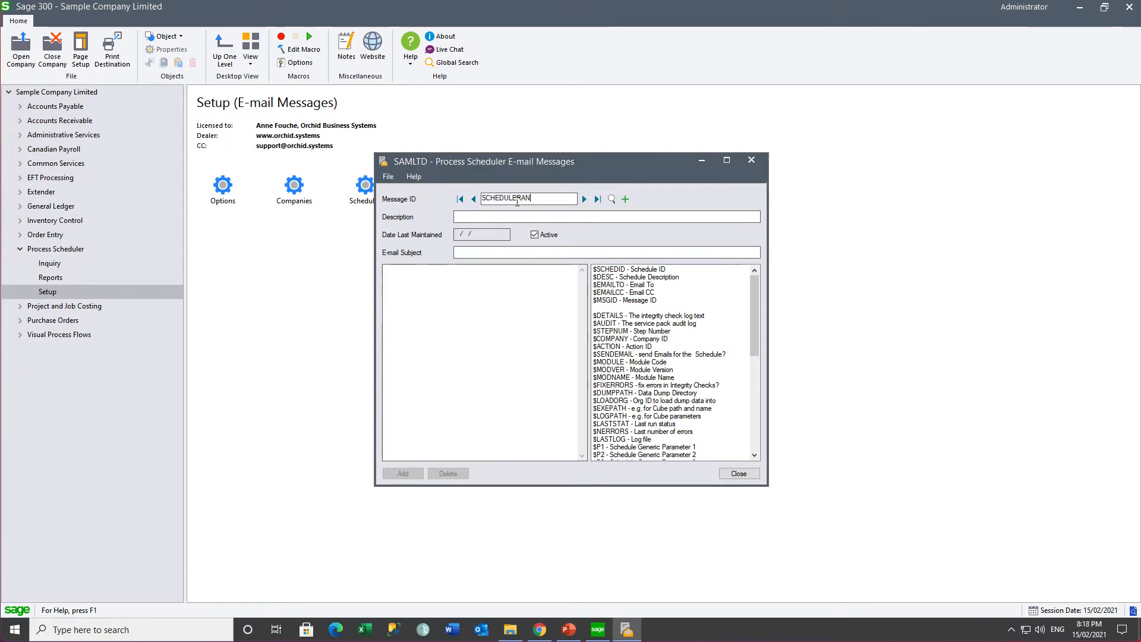
key("Tab")
type("Schedule")
type(" RanThis schedule")
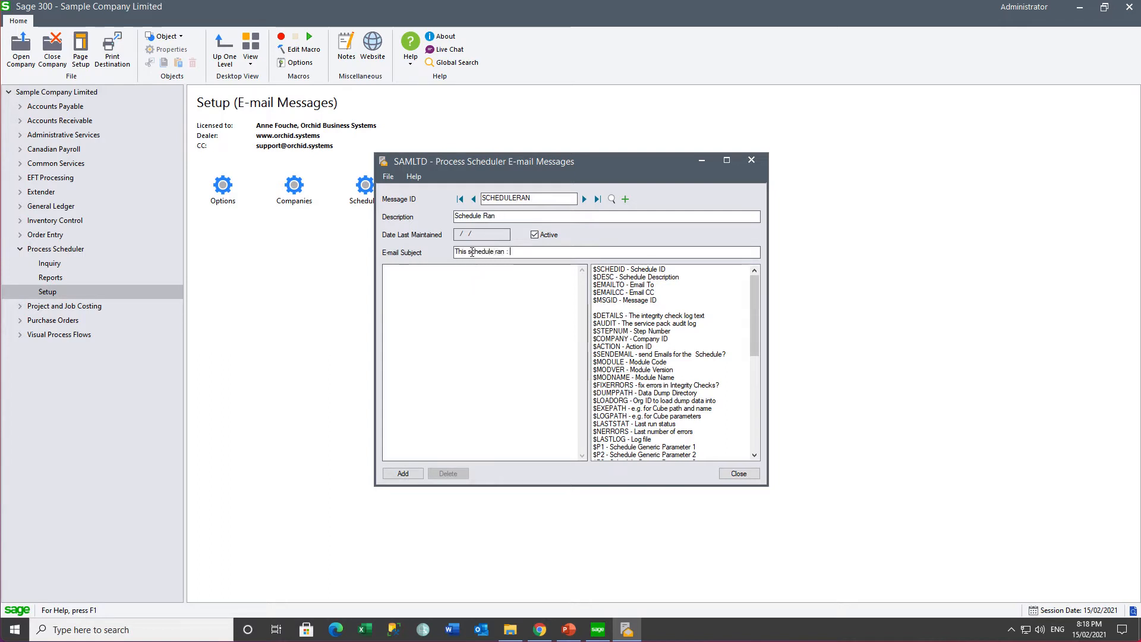
type(" ran :")
Step: Insert $SCHEDID, $DESC, $DETAILS, $STEPNUM and $COMPANY into the message body
double_click(618, 269)
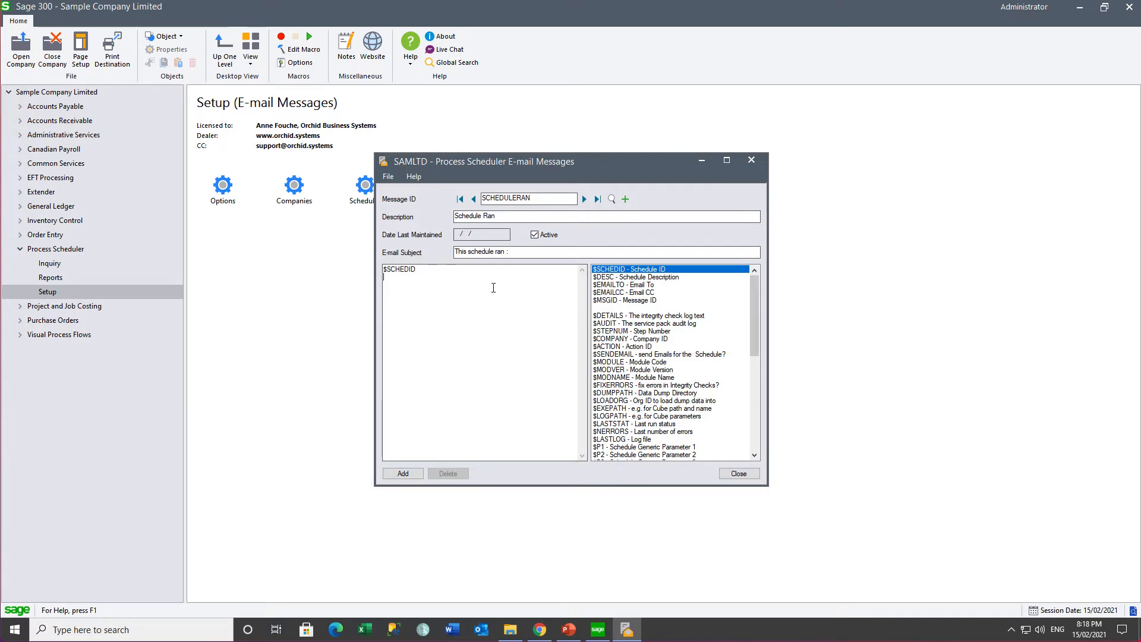
double_click(612, 277)
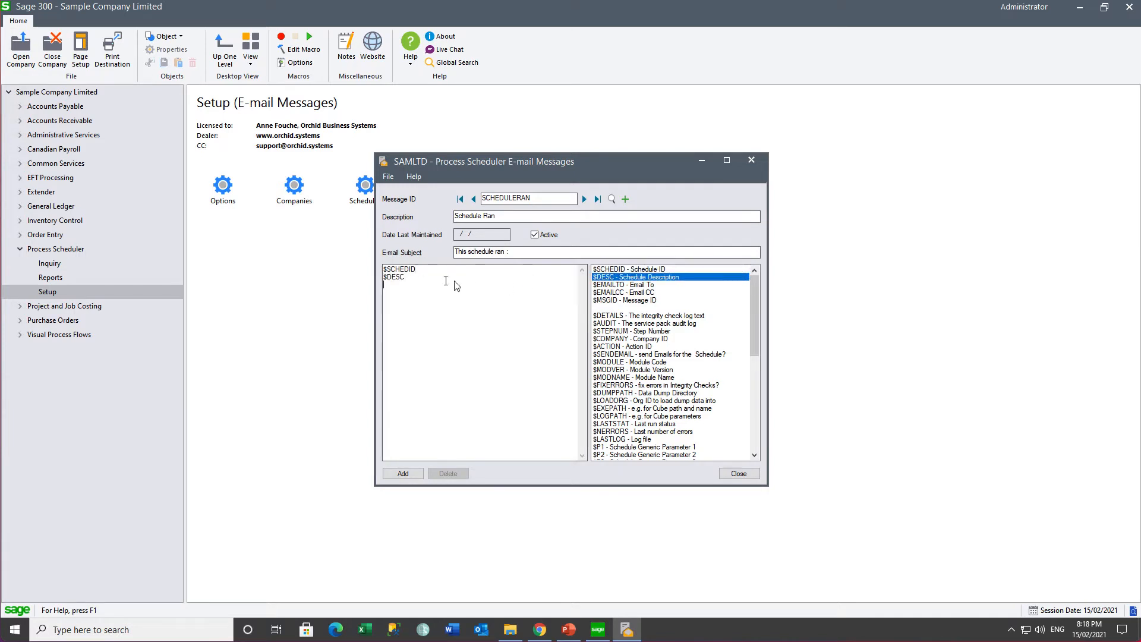
double_click(608, 316)
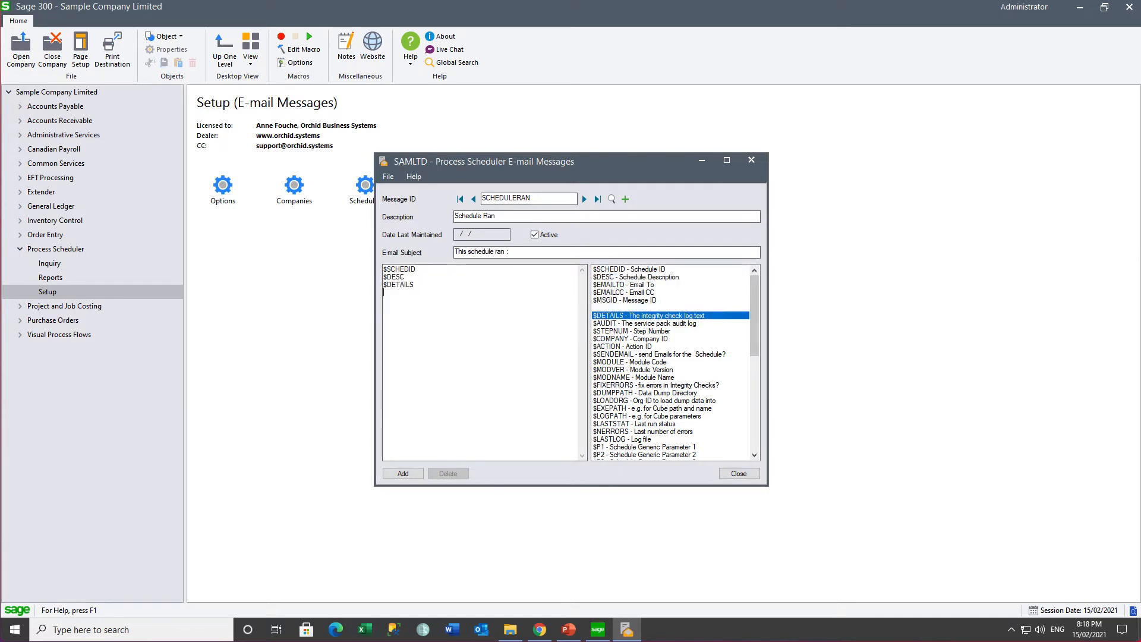
double_click(624, 331)
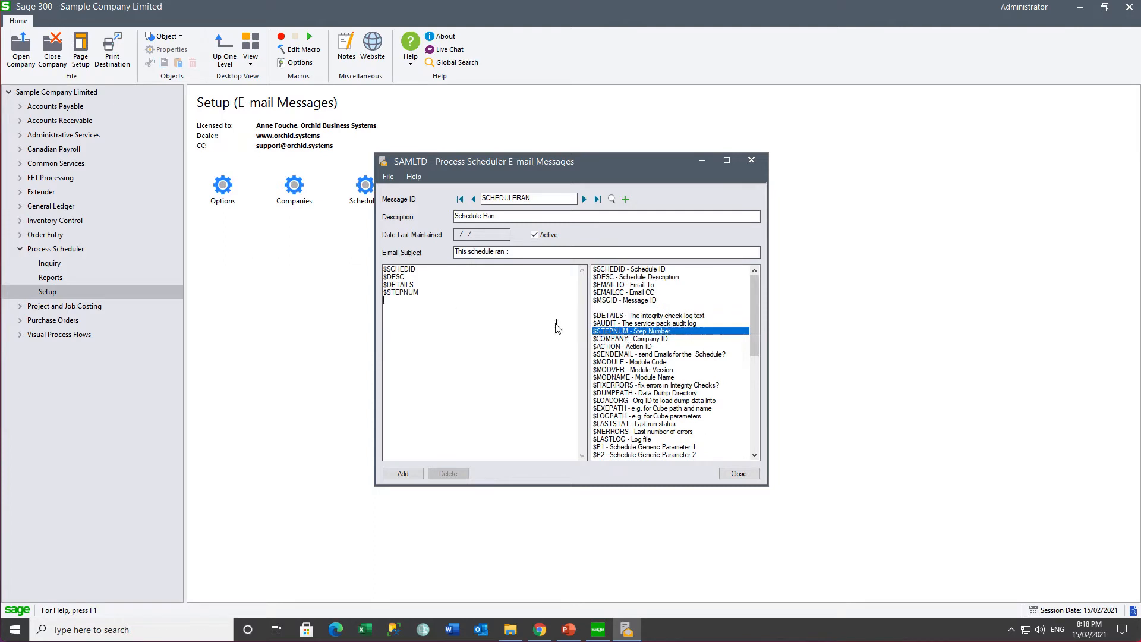
double_click(629, 338)
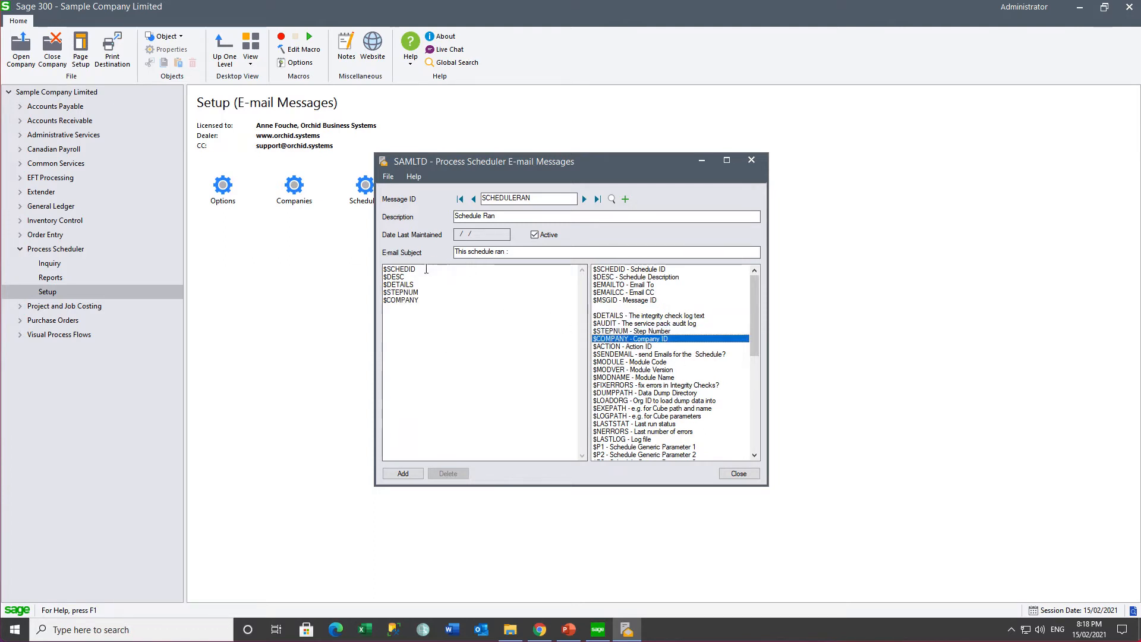
Step: Append $SCHEDID to the subject and add the SCHEDULERAN message
left_click(528, 252)
type("$SCHEDID")
left_click(402, 474)
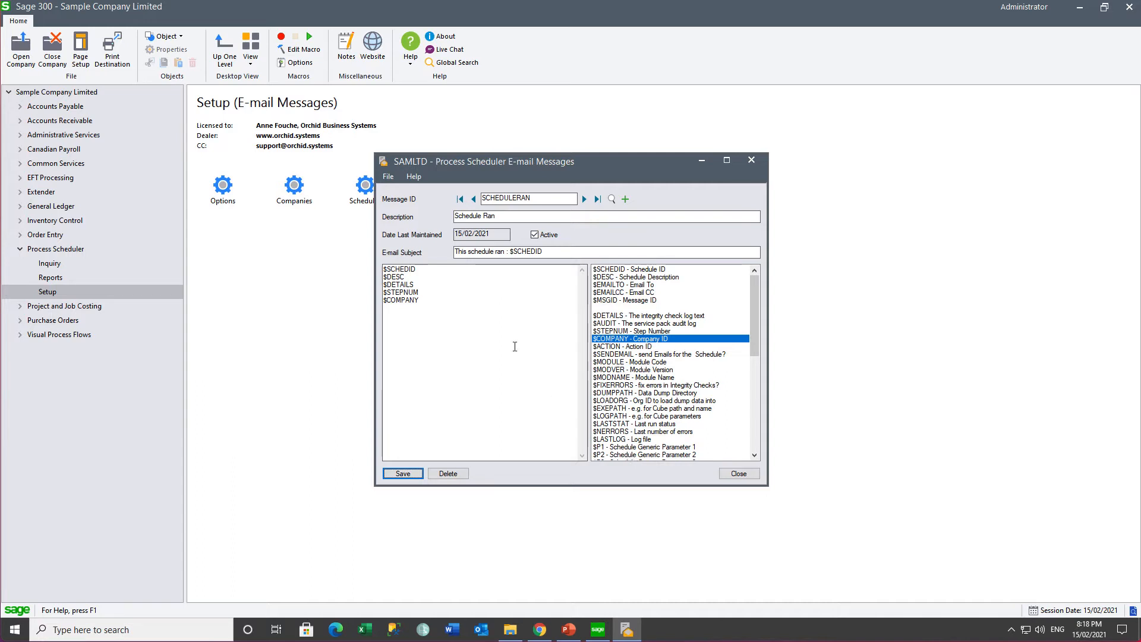
left_click(539, 197)
Step: Change the message ID to SCHEDULEERROR and give it the description 'Schedule Error'
key("BackSpace")
key("BackSpace")
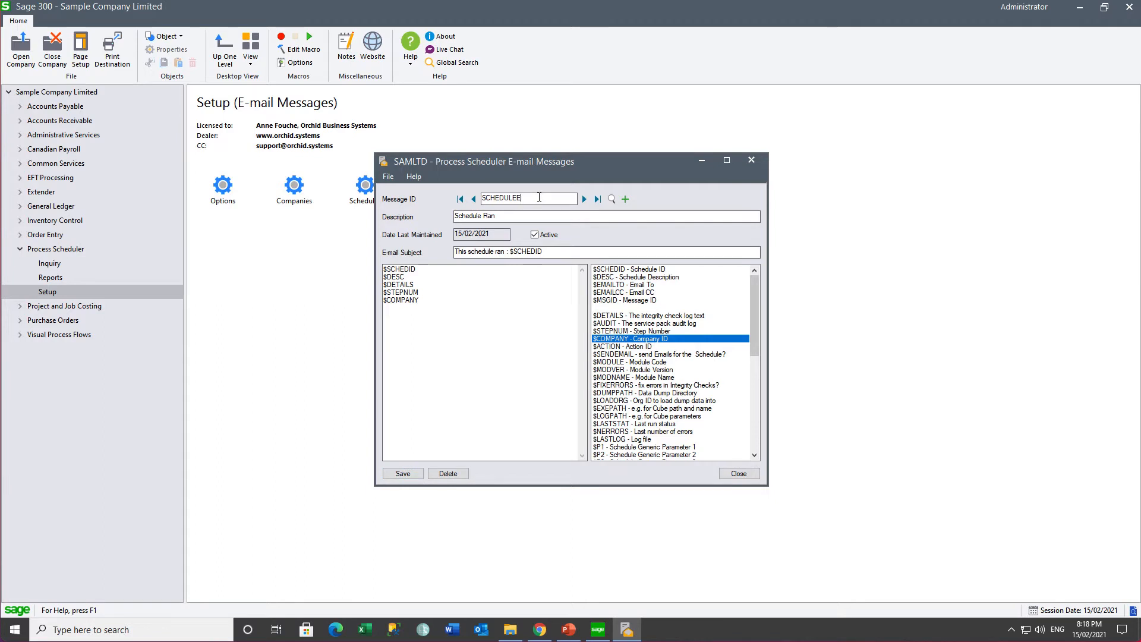
type("ERROR")
key("Tab")
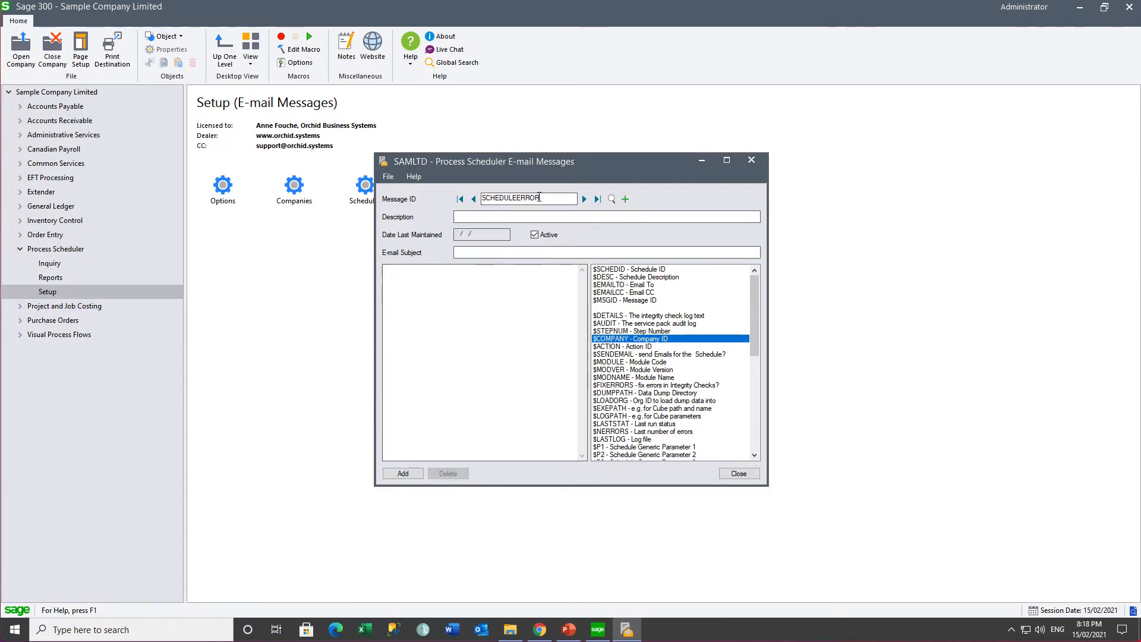
type("Schedule Error")
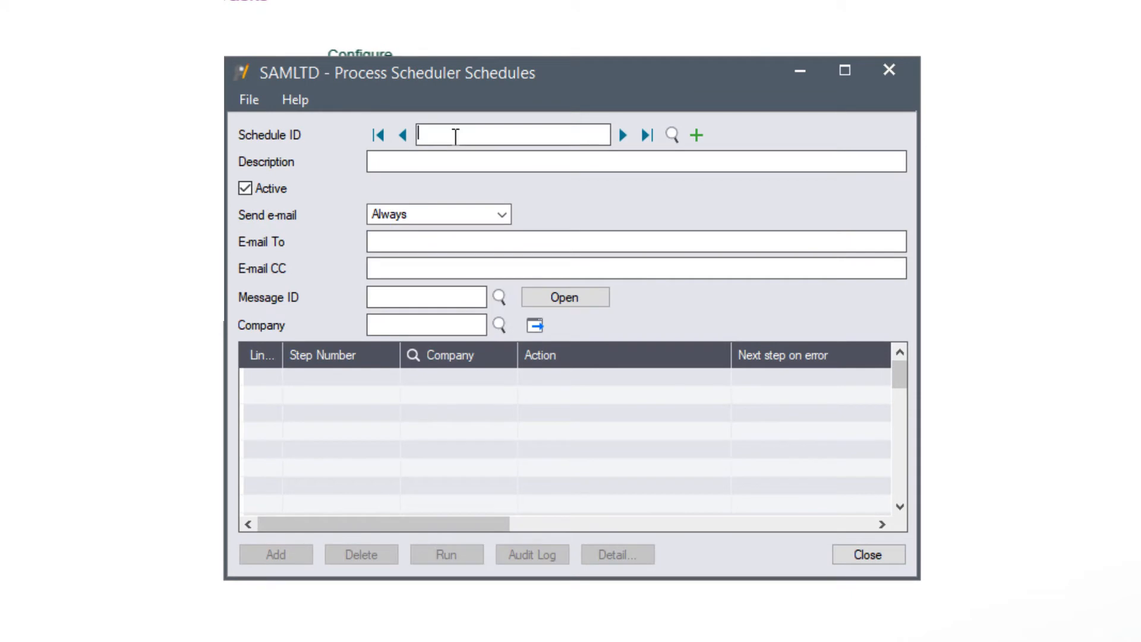
Step: Create schedule DAYENDPOST described as 'Day end and post system batches'
type("DAYENDPOST")
key("Tab")
type("Day end and post sys")
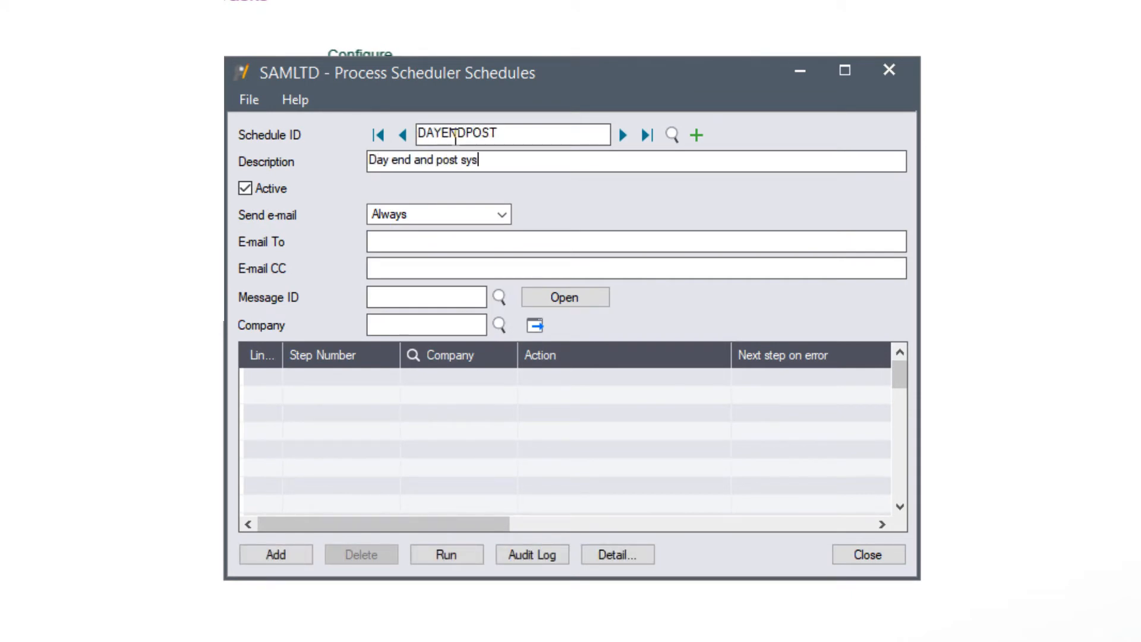
type("tem batches")
key("Tab")
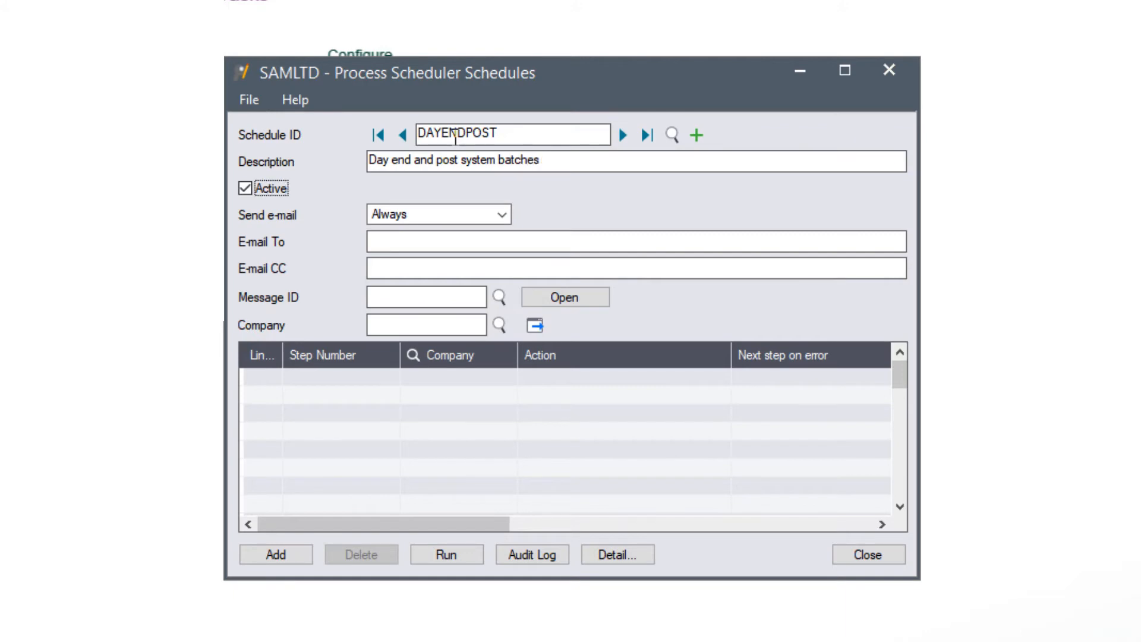
Step: Always e-mail the recipient's address using the SCHEDULERAN message
left_click(503, 215)
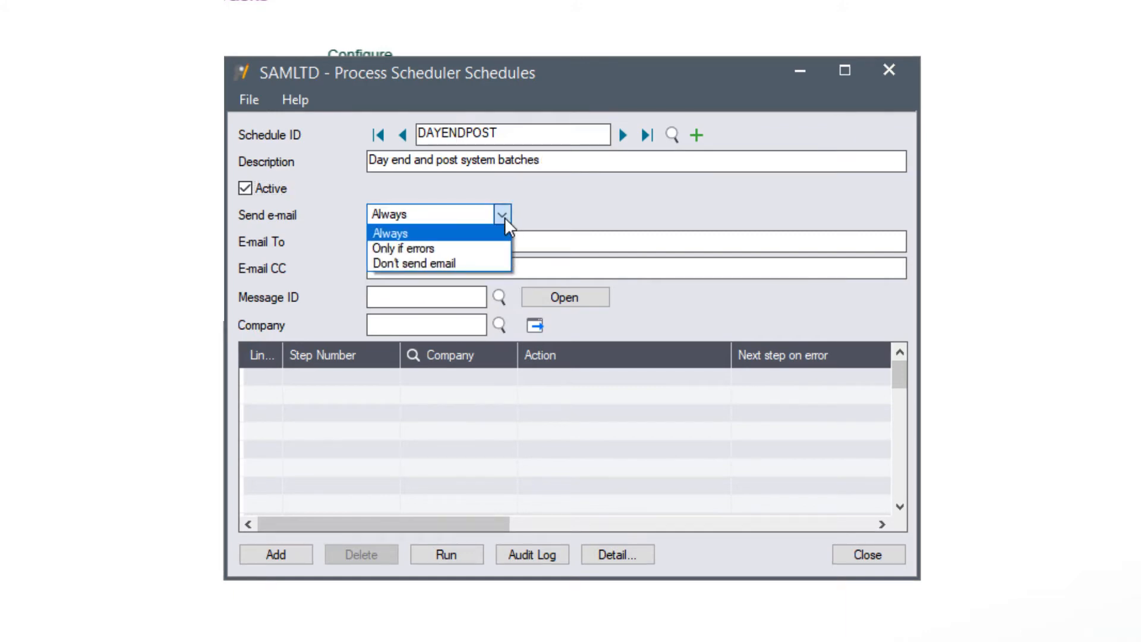
left_click(475, 232)
left_click(443, 242)
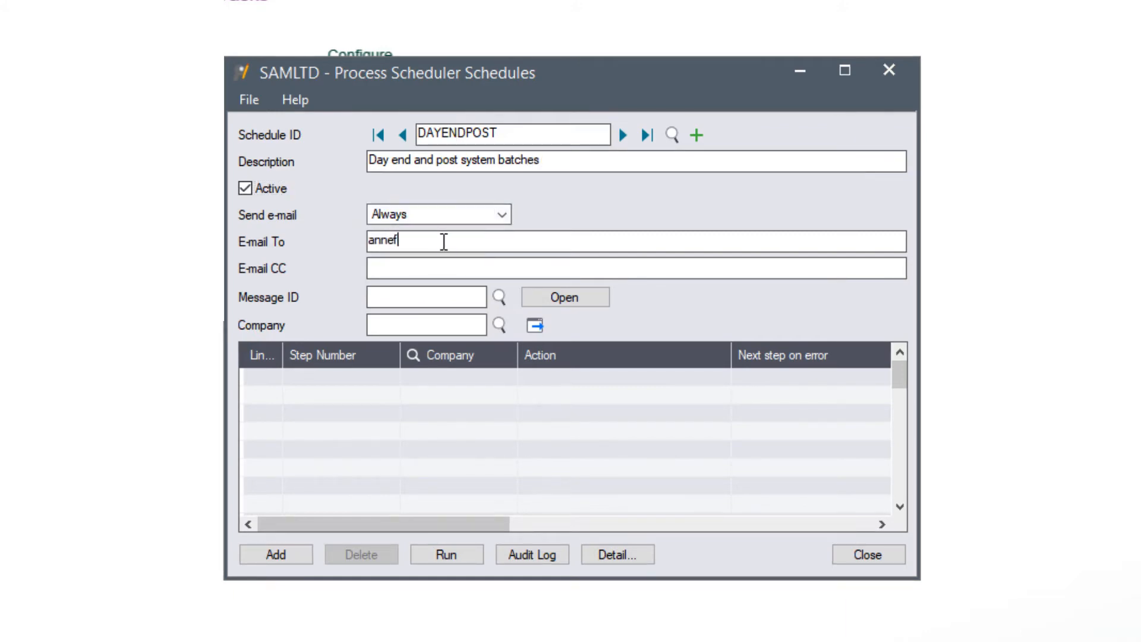
key("Tab")
left_click(498, 295)
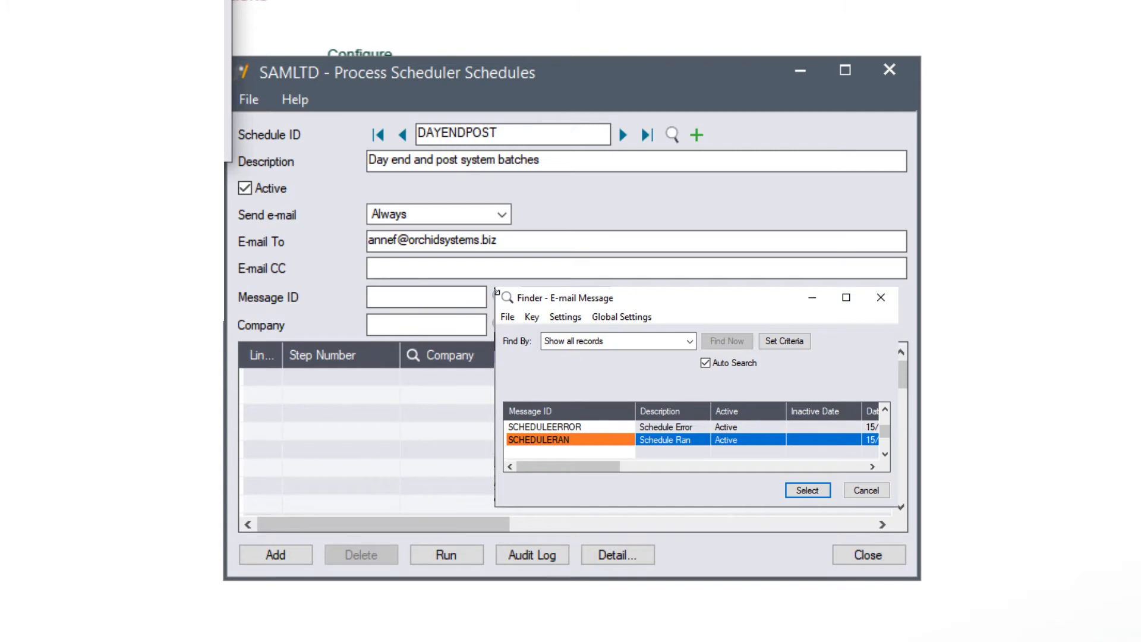
key("Return")
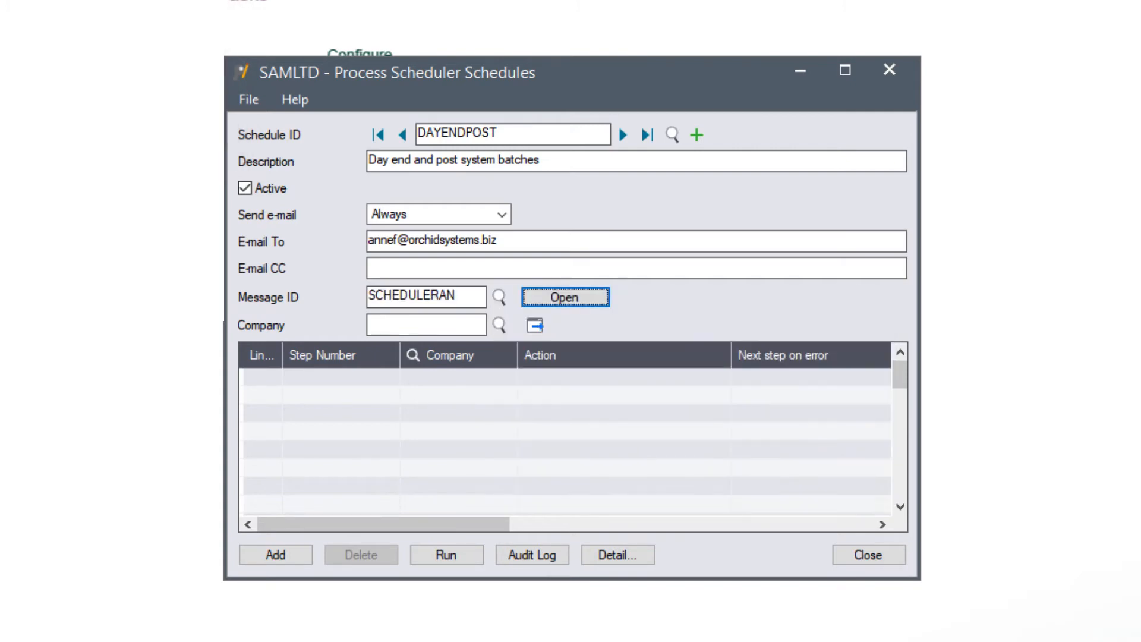
Step: Add step line 1 for company O11 and open its details
left_click(359, 377)
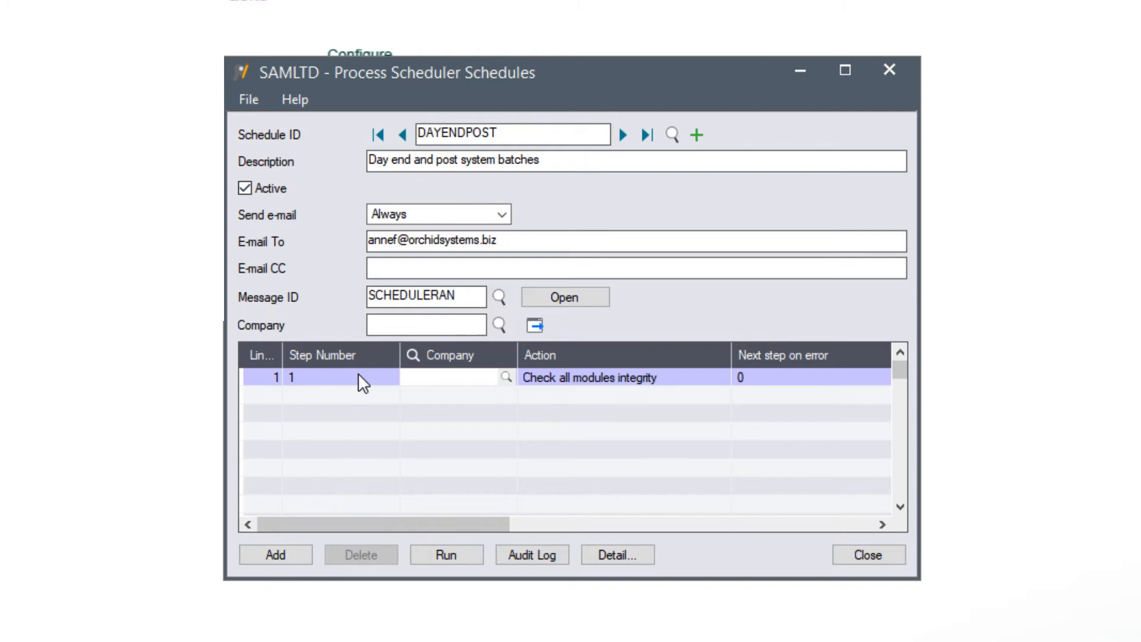
type("O11")
key("Tab")
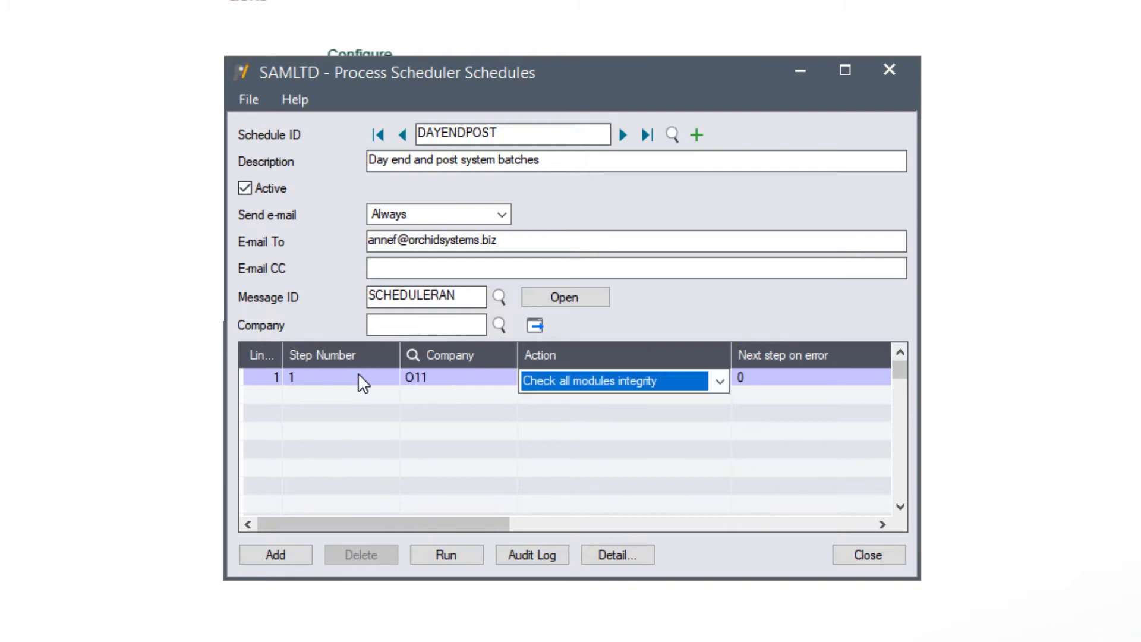
left_click(611, 558)
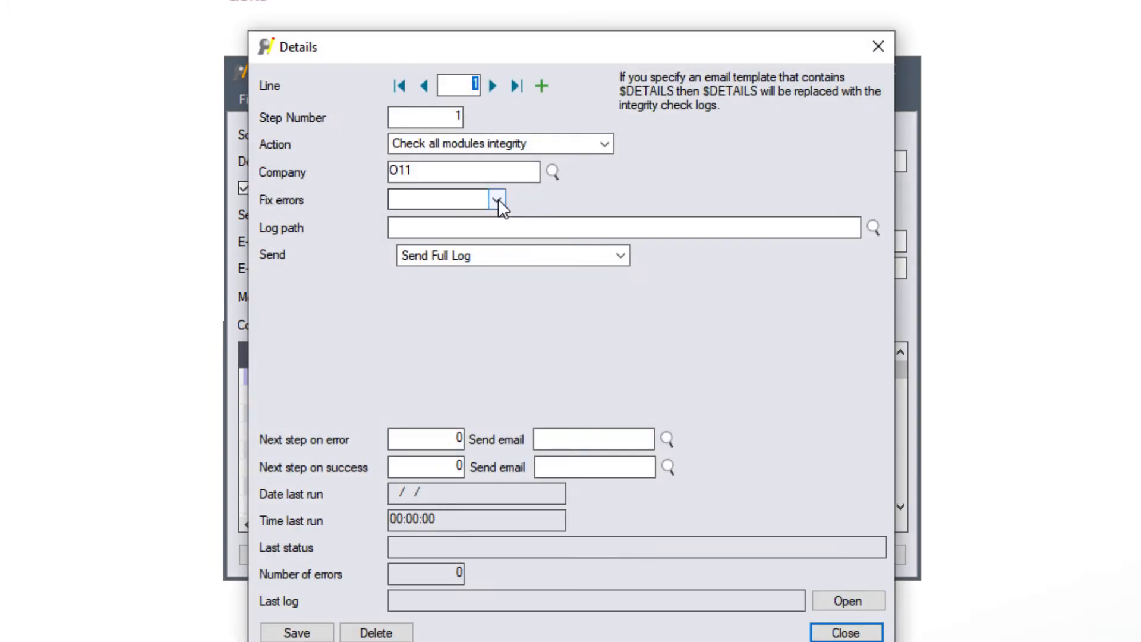
Step: Set step 1 to Run I/C day end with the Day End Logs path, error→10 e-mailing SCHEDULEERROR, success→5, and save
left_click(604, 144)
left_click(438, 345)
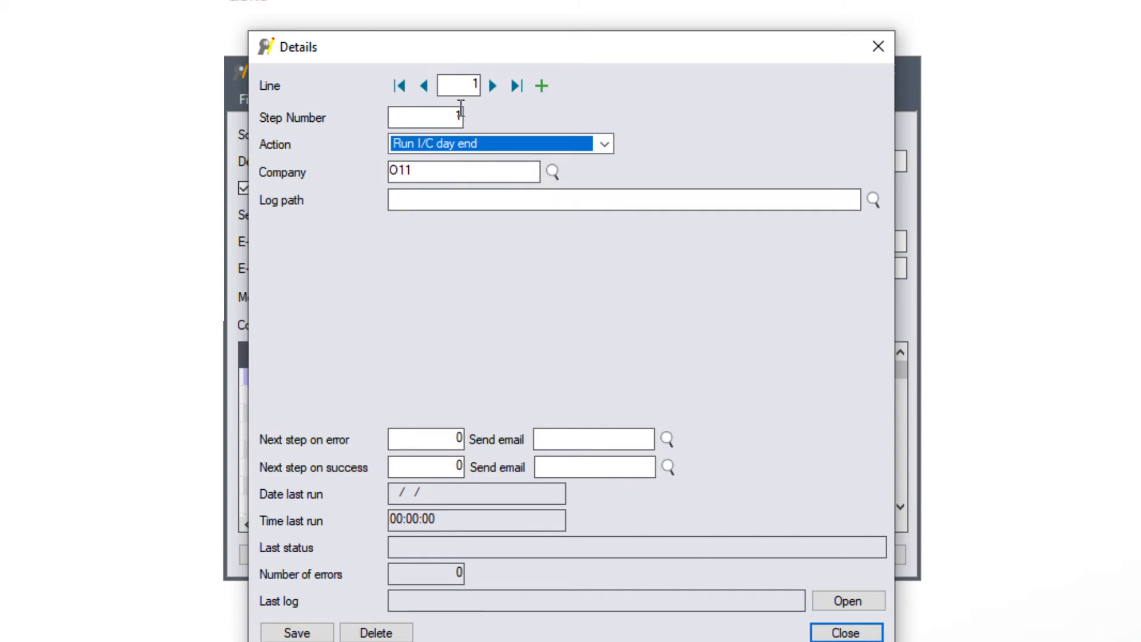
left_click(408, 198)
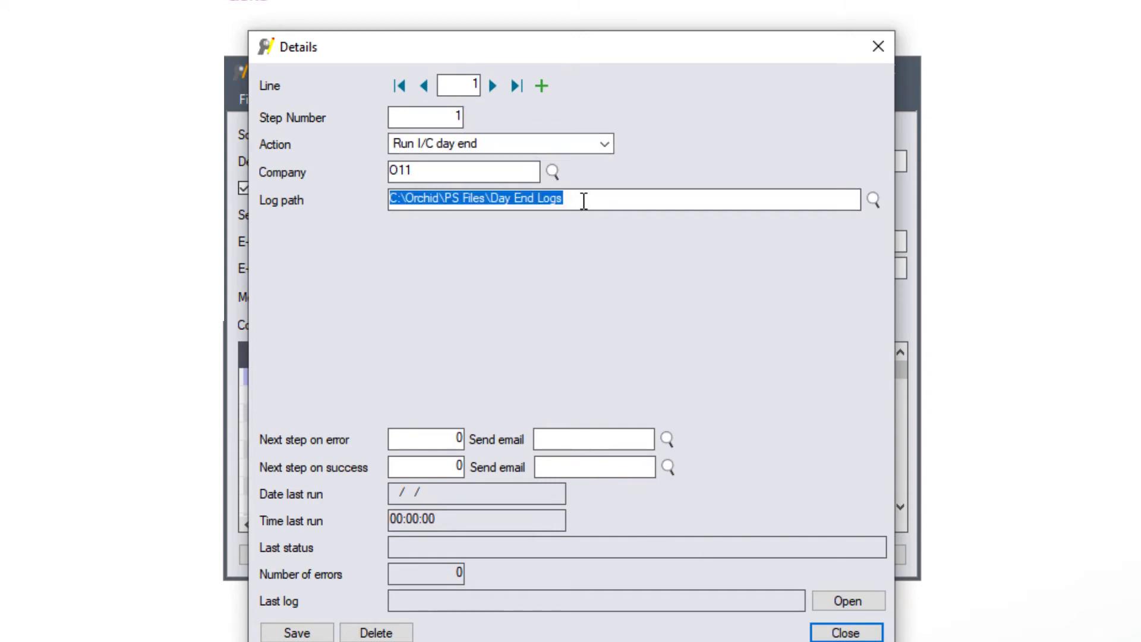
left_click(464, 434)
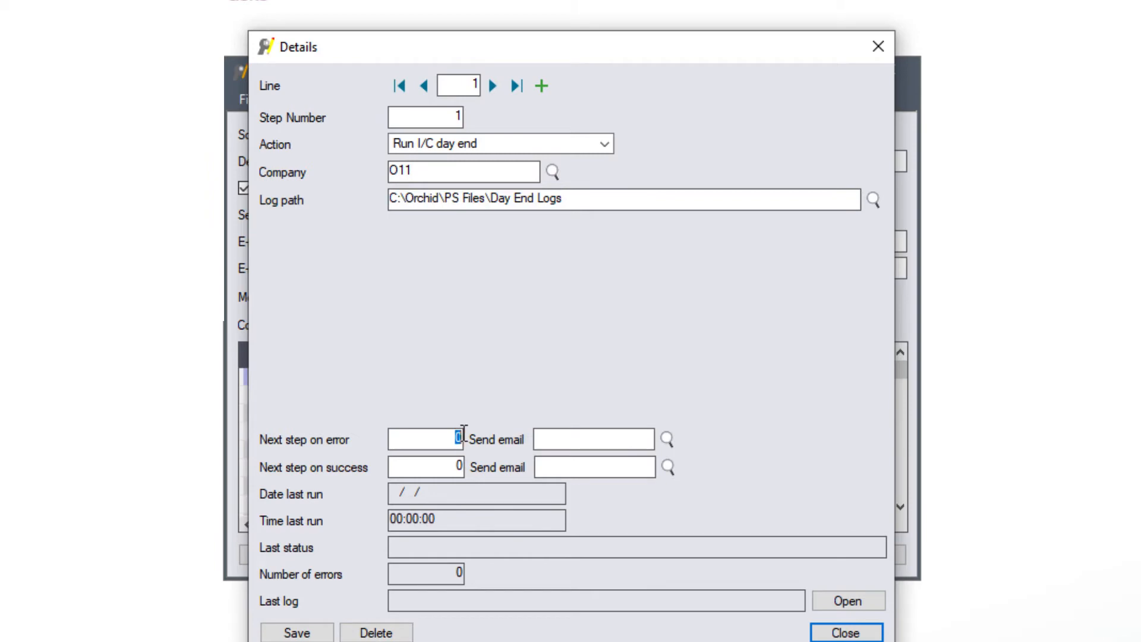
type("10")
left_click(666, 438)
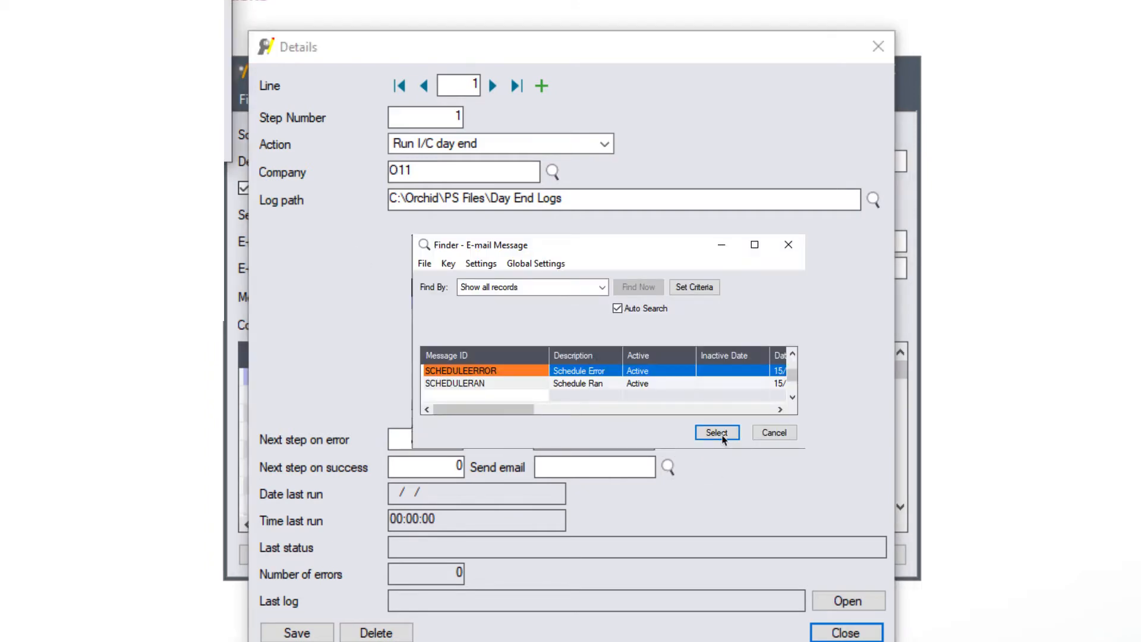
left_click(723, 437)
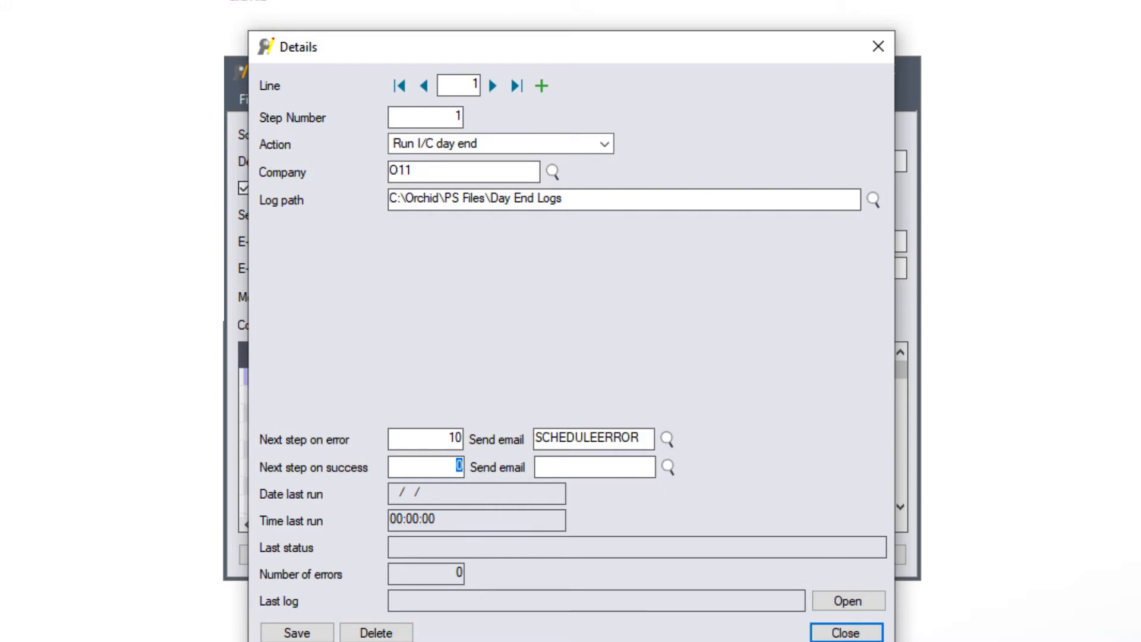
type("5")
key("Tab")
left_click(295, 631)
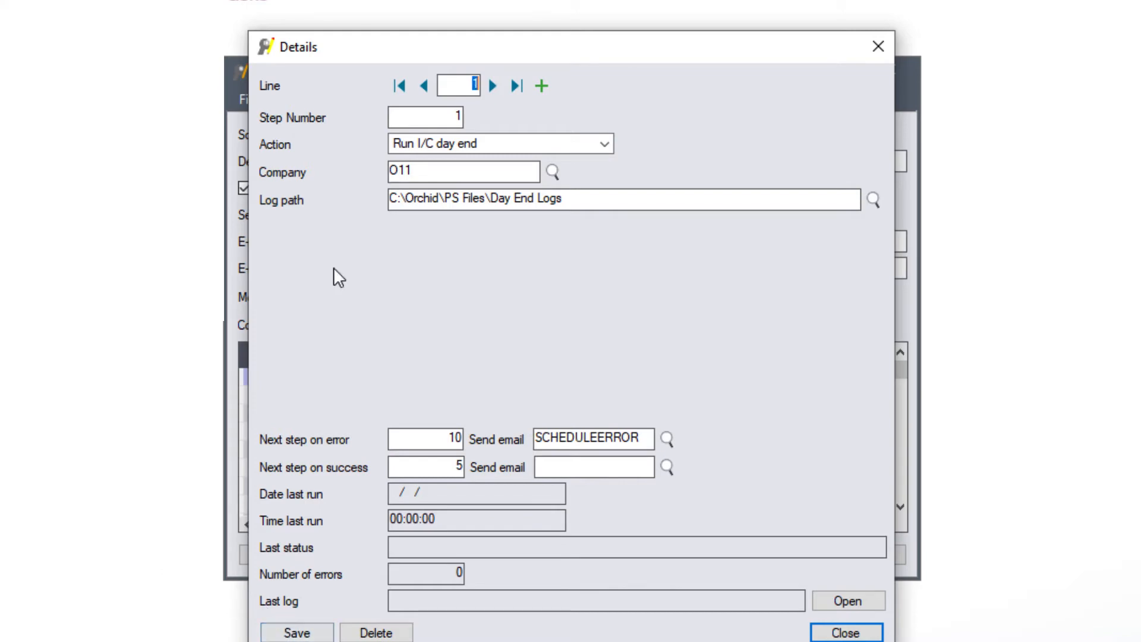
left_click(541, 87)
Step: Add a new line numbered step 5 with the action Post all system batches
left_click(460, 117)
double_click(460, 117)
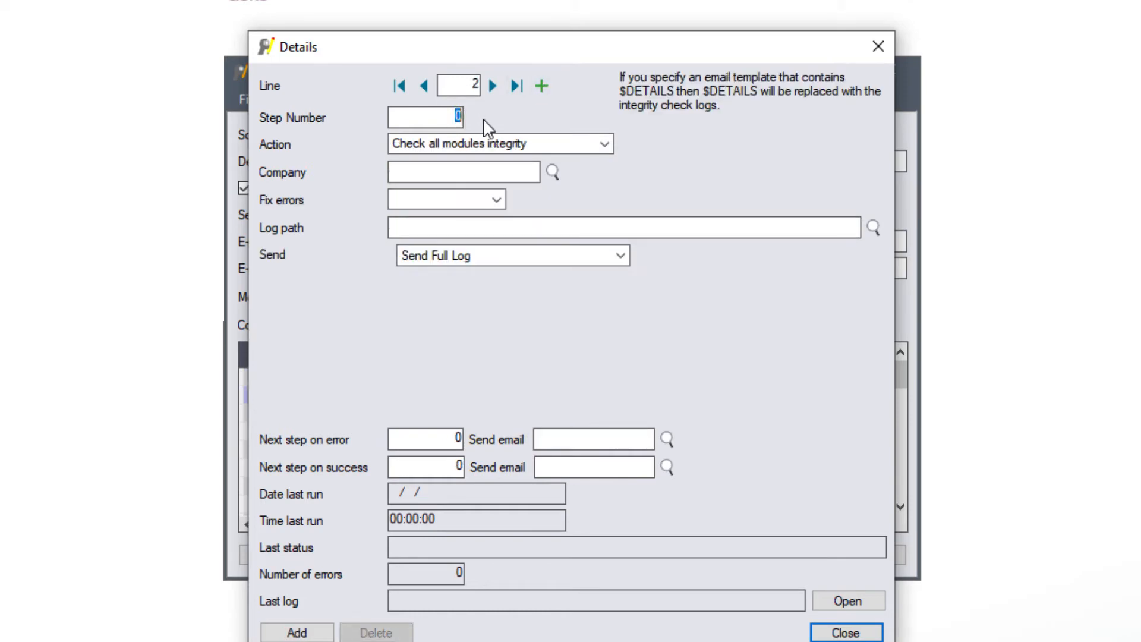
type("5")
key("Tab")
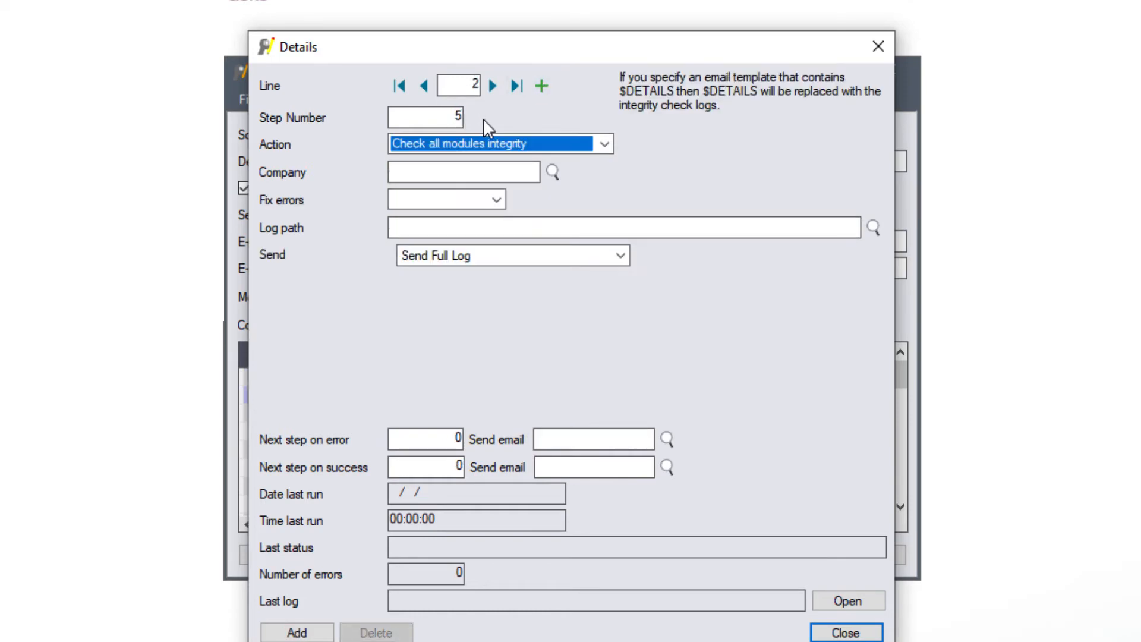
left_click(602, 145)
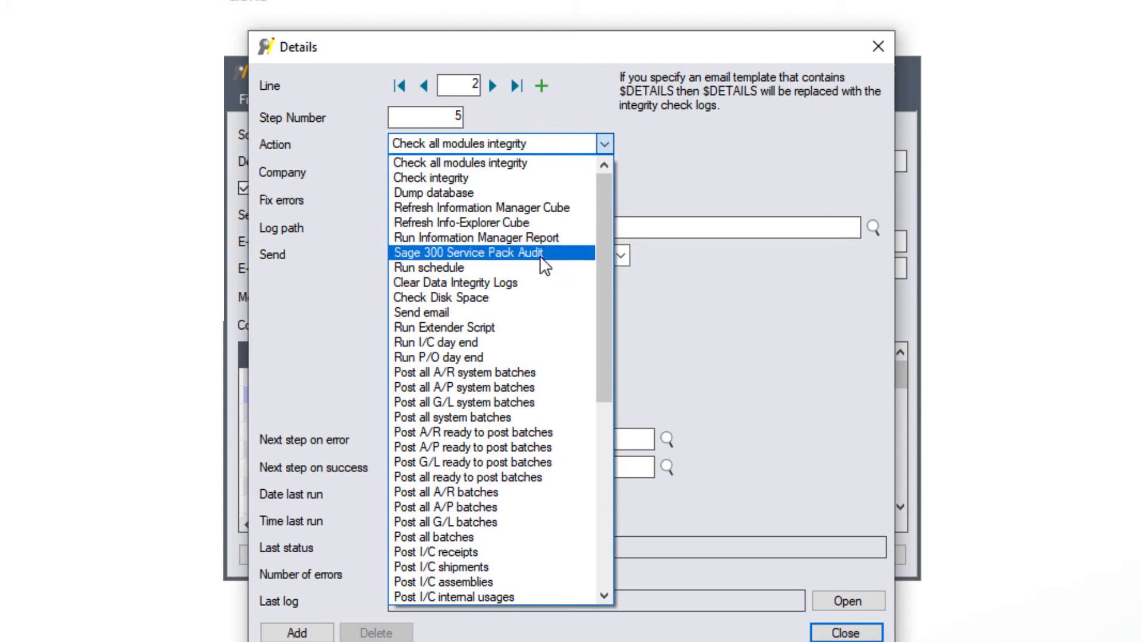
left_click(493, 418)
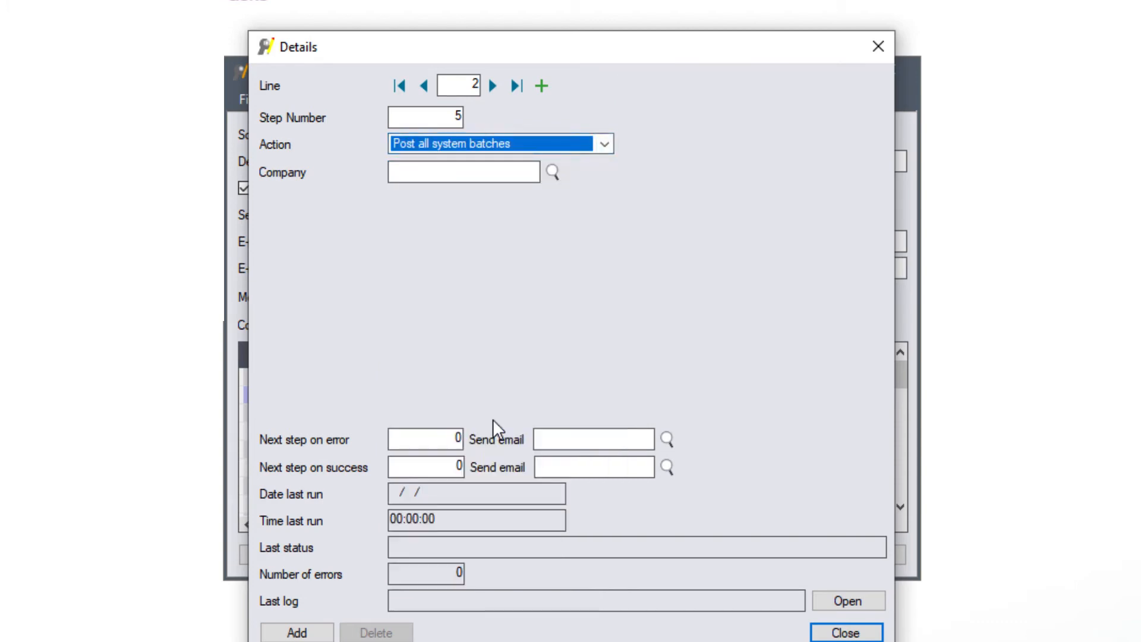
Step: Set step 5's company to O11, next step 15 on error and success, with SCHEDULEERROR e-mailed on error
left_click(478, 168)
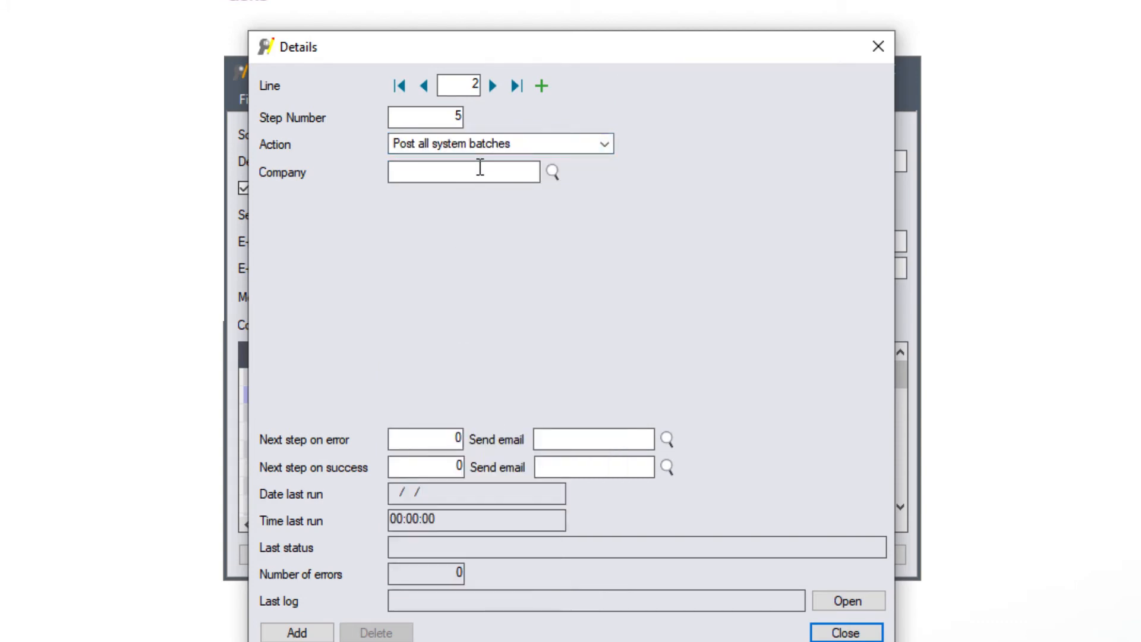
type("O11")
key("Tab")
type("15")
key("Tab")
left_click(666, 438)
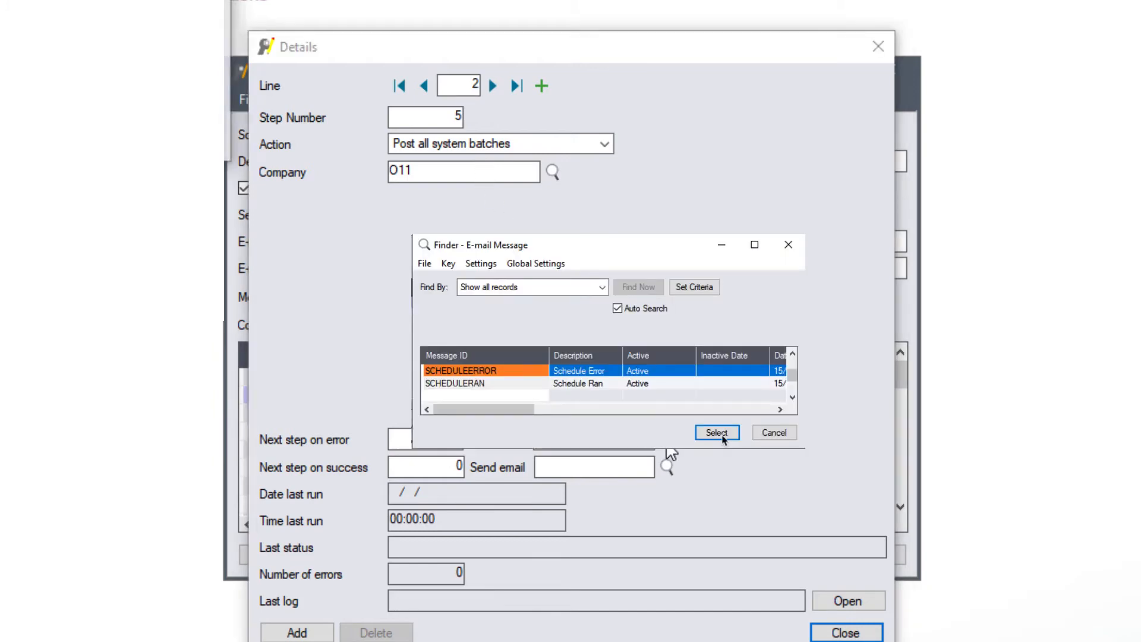
left_click(722, 436)
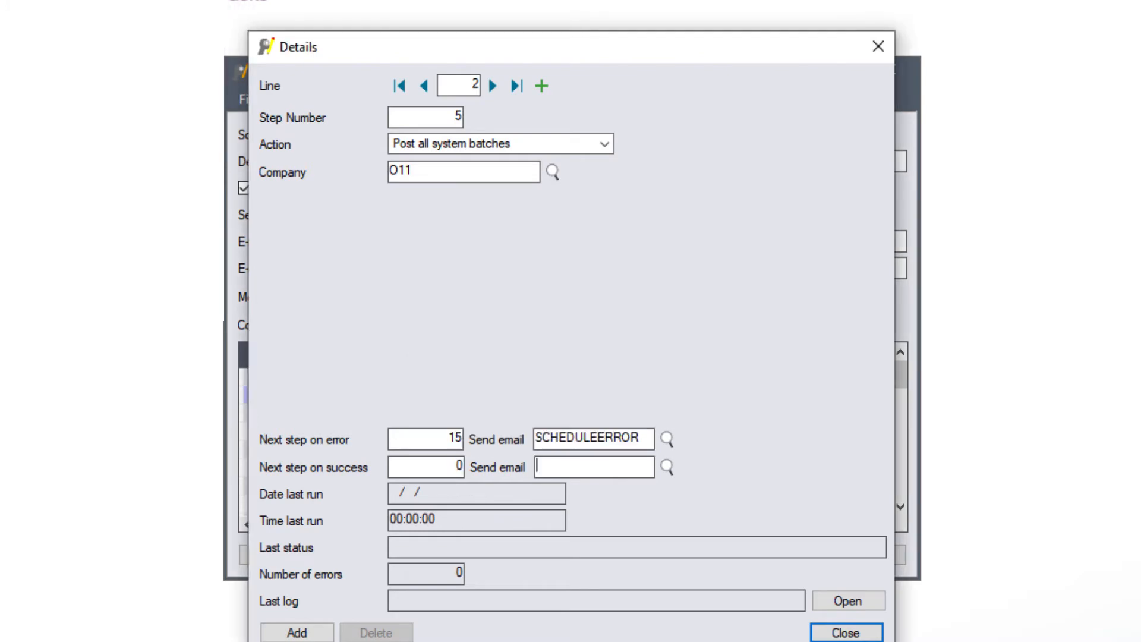
left_click(440, 466)
type("15")
key("Tab")
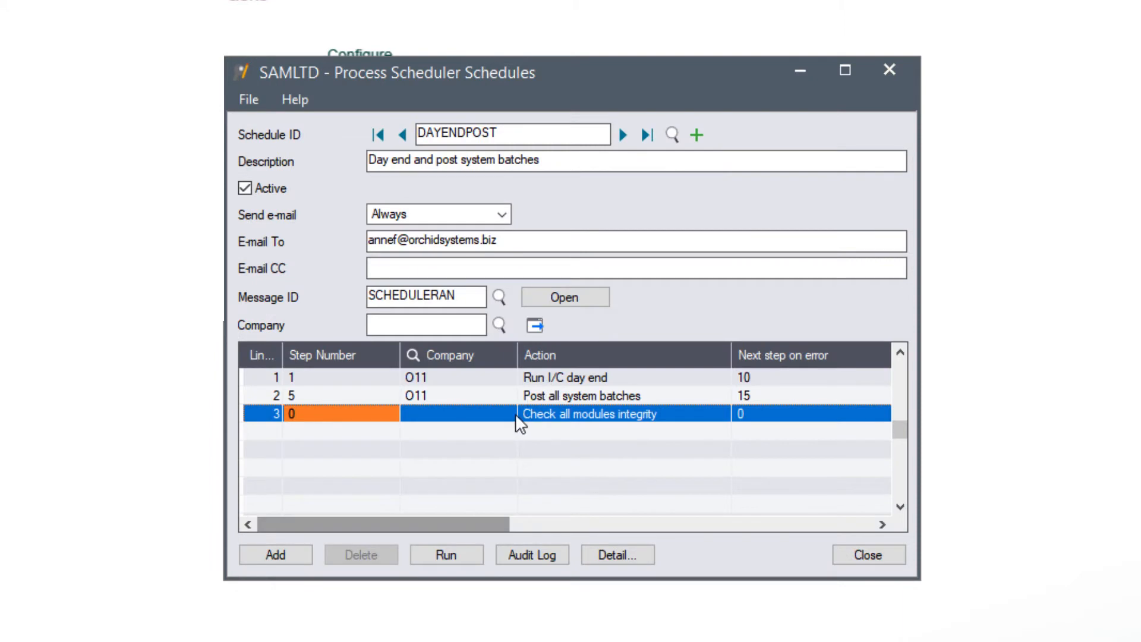
Step: Enter step number 10 and company ORCLTD on the third schedule line, then cycle its action choices
left_click(321, 414)
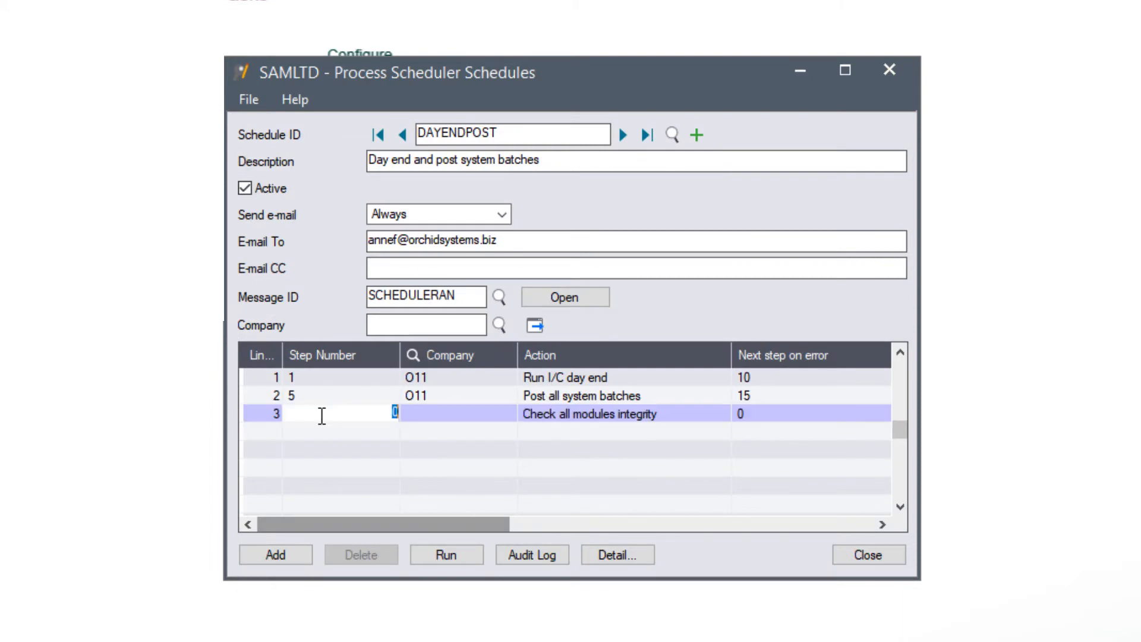
type("10")
key("Tab")
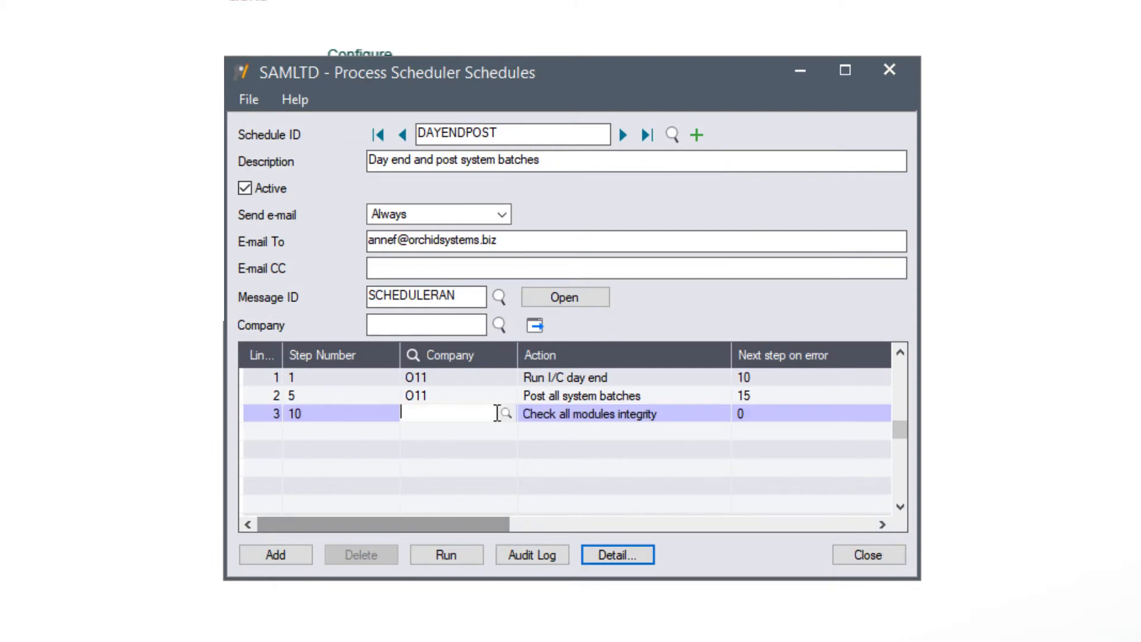
type("ORCLTD")
key("Tab")
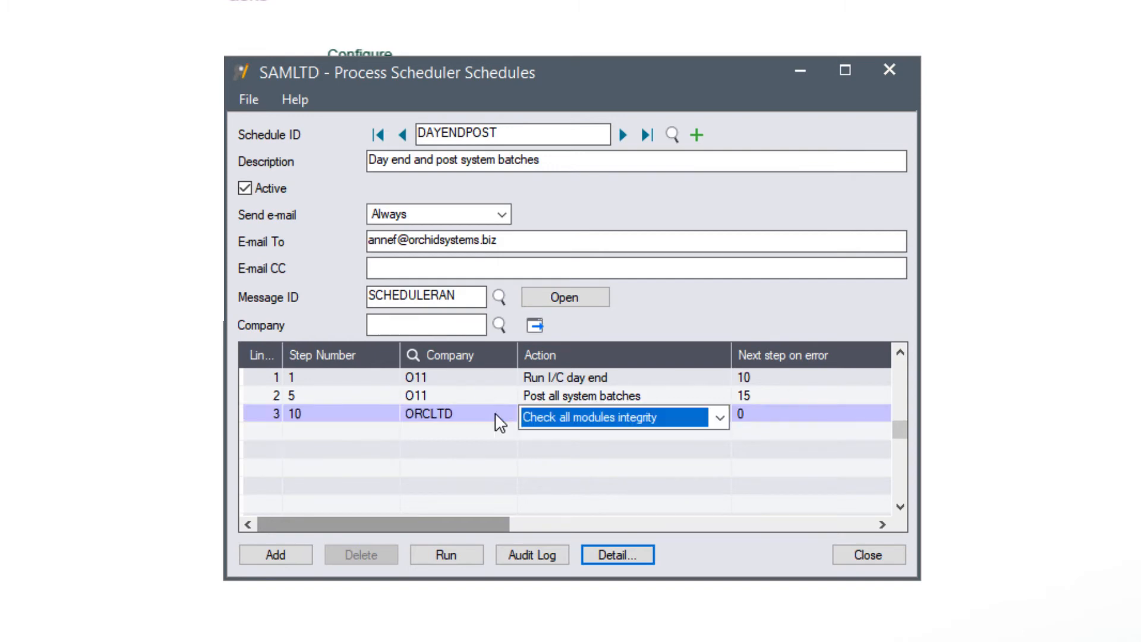
key("Down")
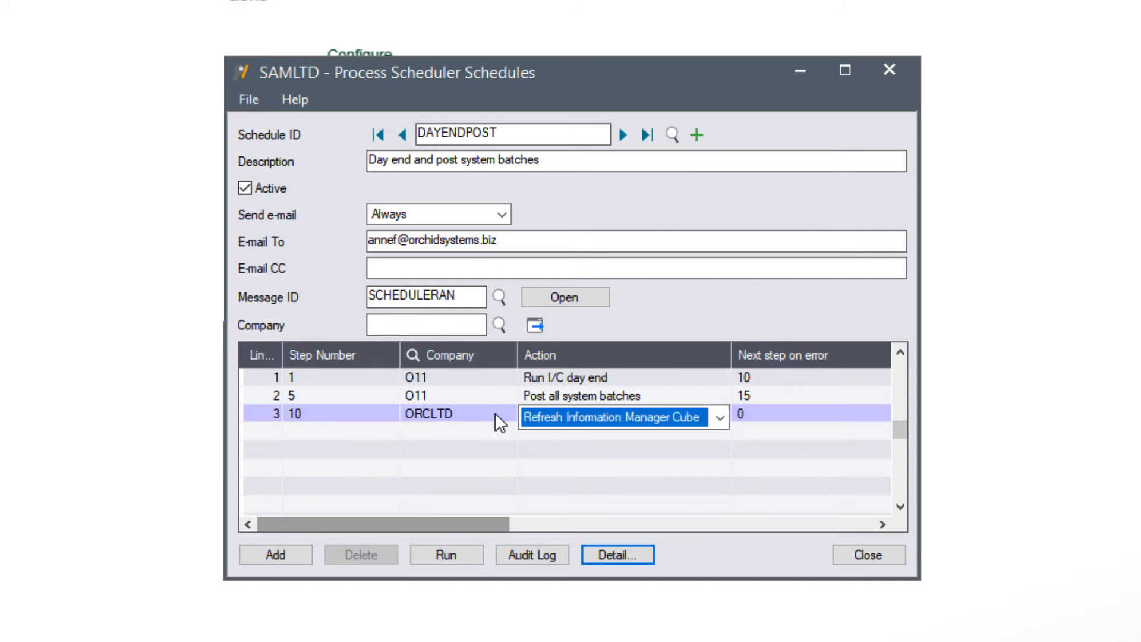
key("Down")
key("Down")
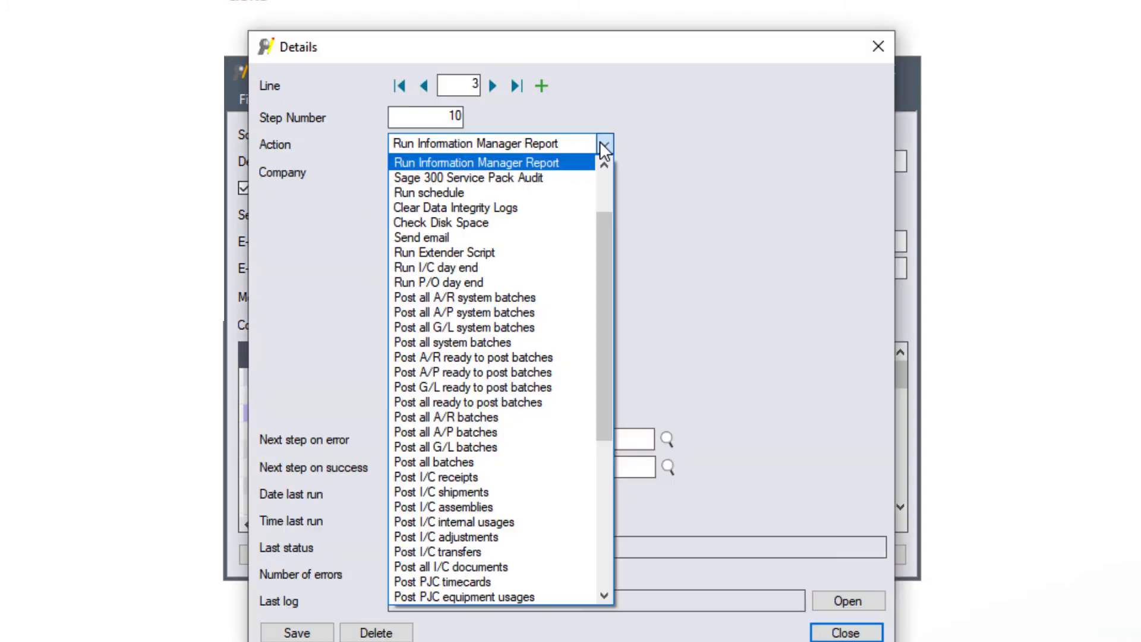
Step: Make step 10 run I/C day end, log to Day End Logs, error→20 with SCHEDULEERROR, success→15, and save
left_click(492, 269)
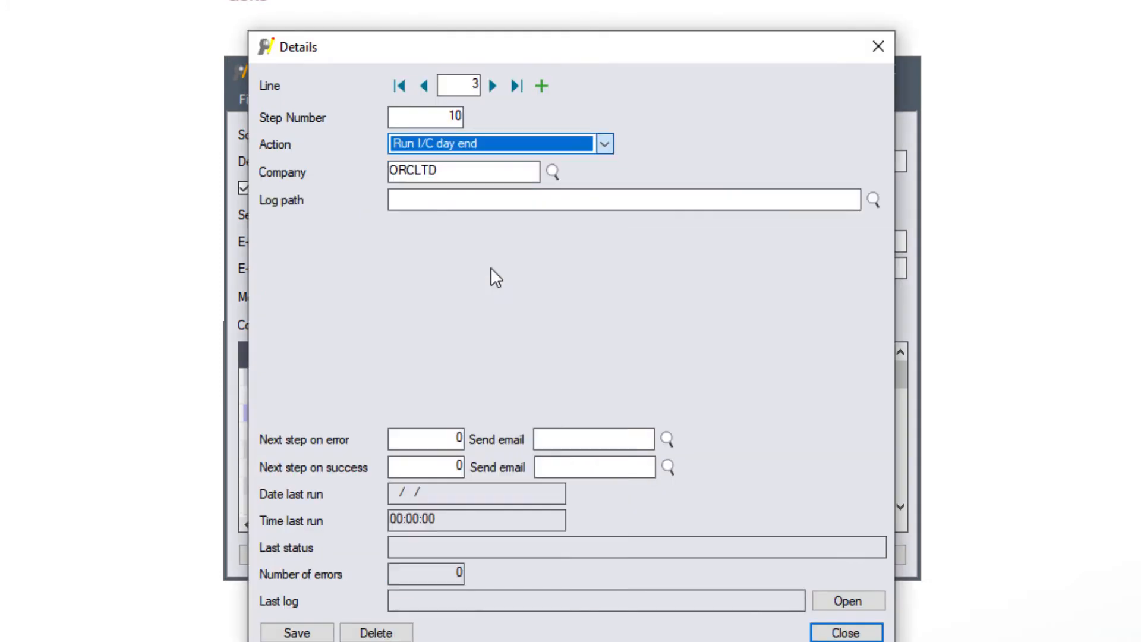
left_click(444, 203)
type("C:\\Orchid\\PS Files\\Day End Logs")
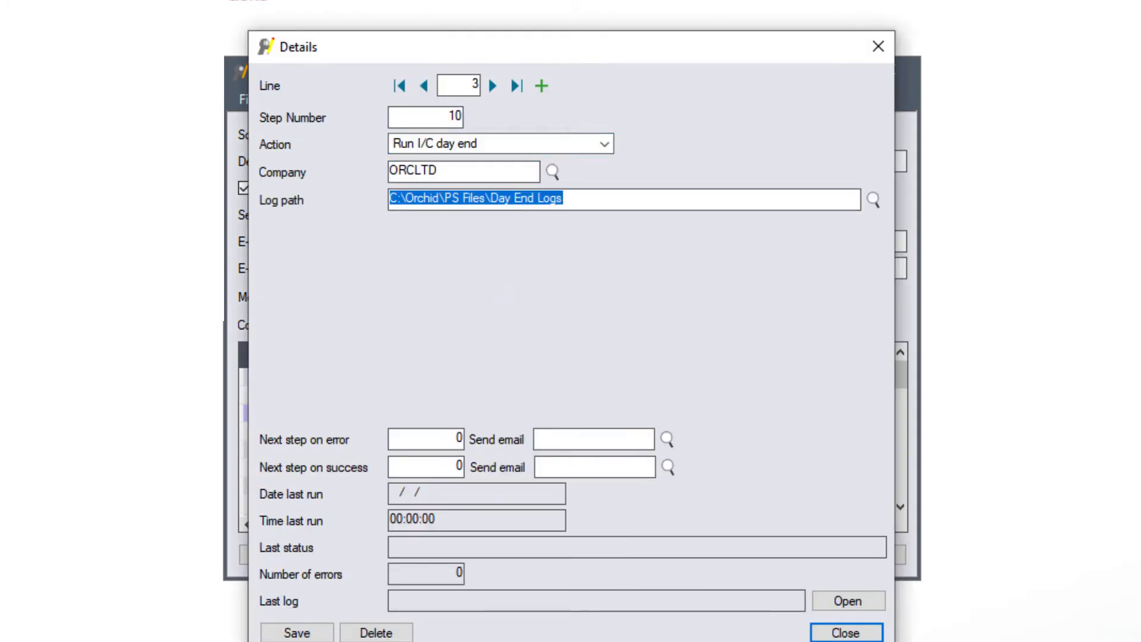
left_click_drag(580, 200, 342, 193)
left_click_drag(440, 442, 468, 435)
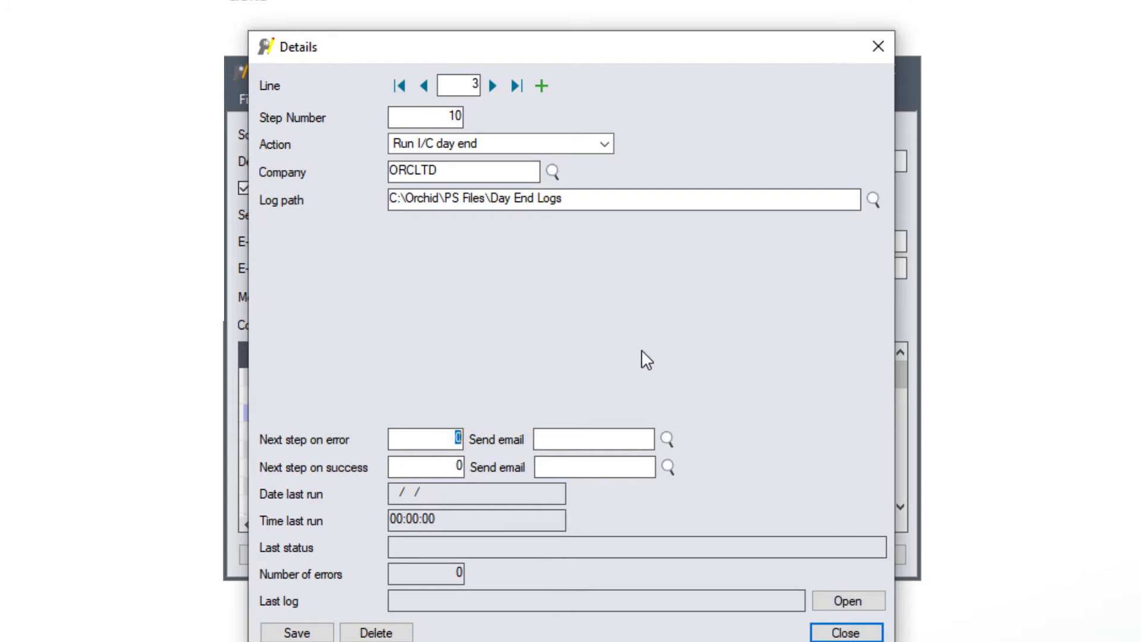
type("20")
left_click(665, 439)
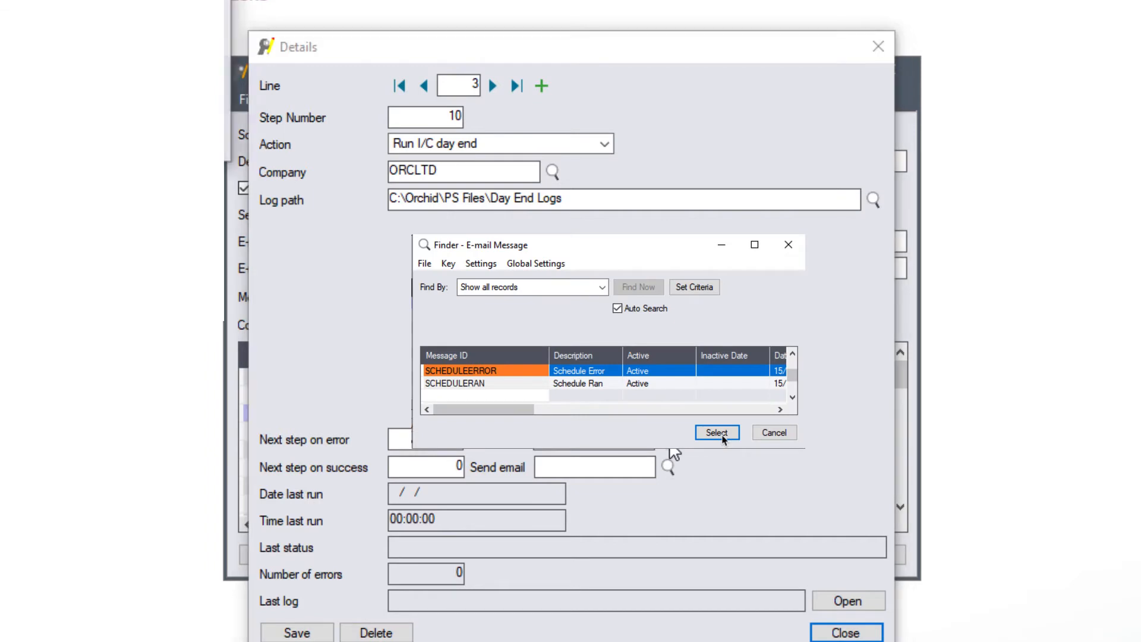
left_click(716, 433)
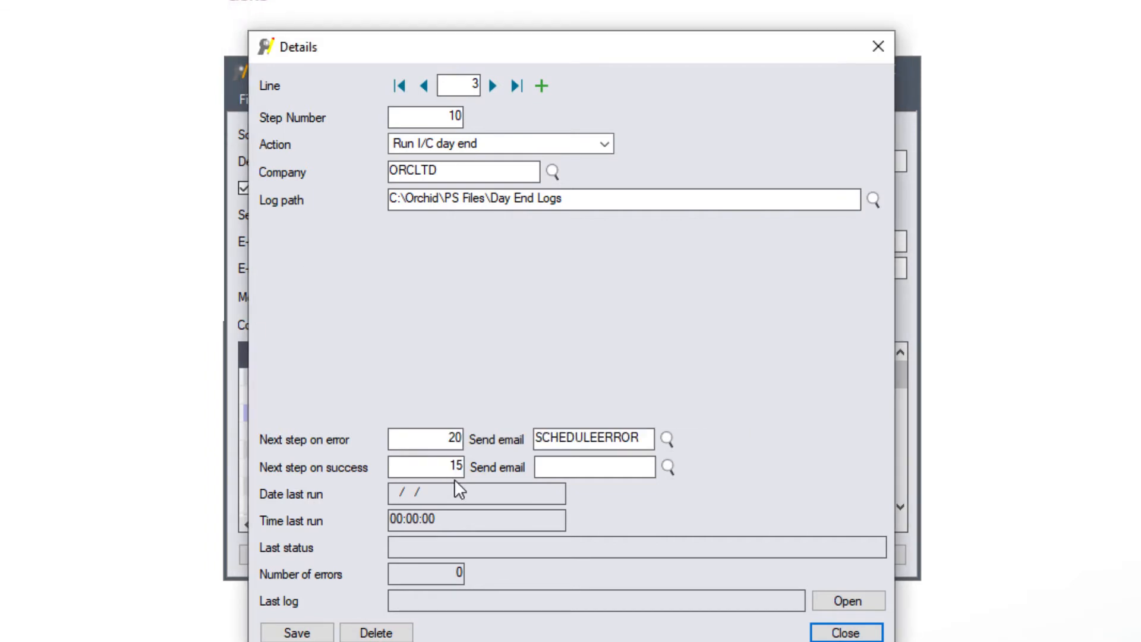
key("Tab")
left_click(297, 632)
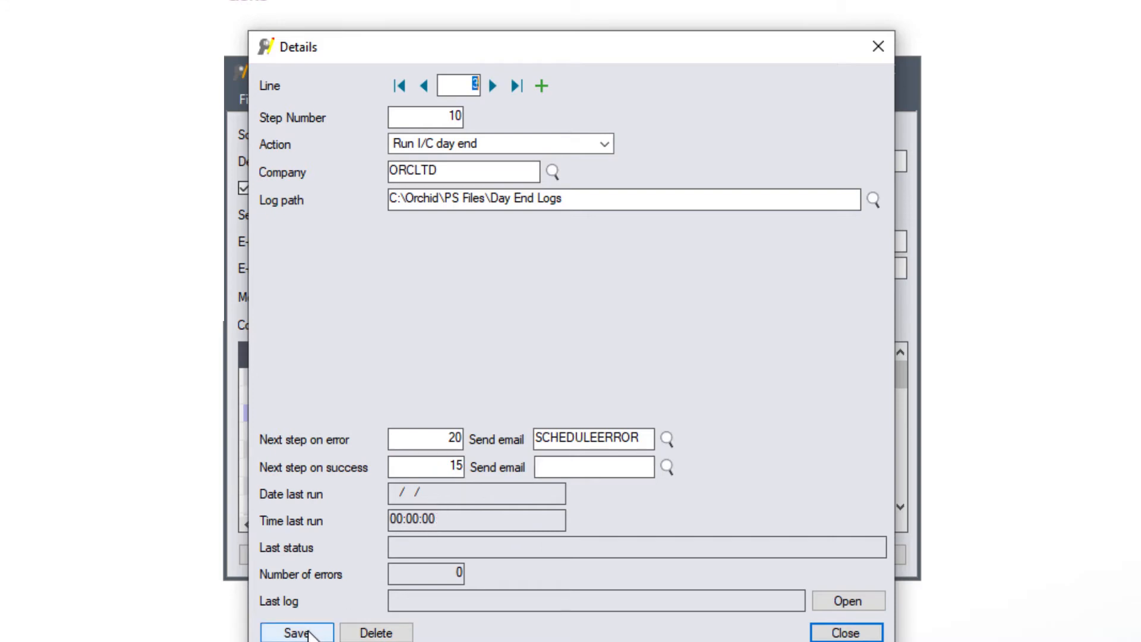
left_click(542, 86)
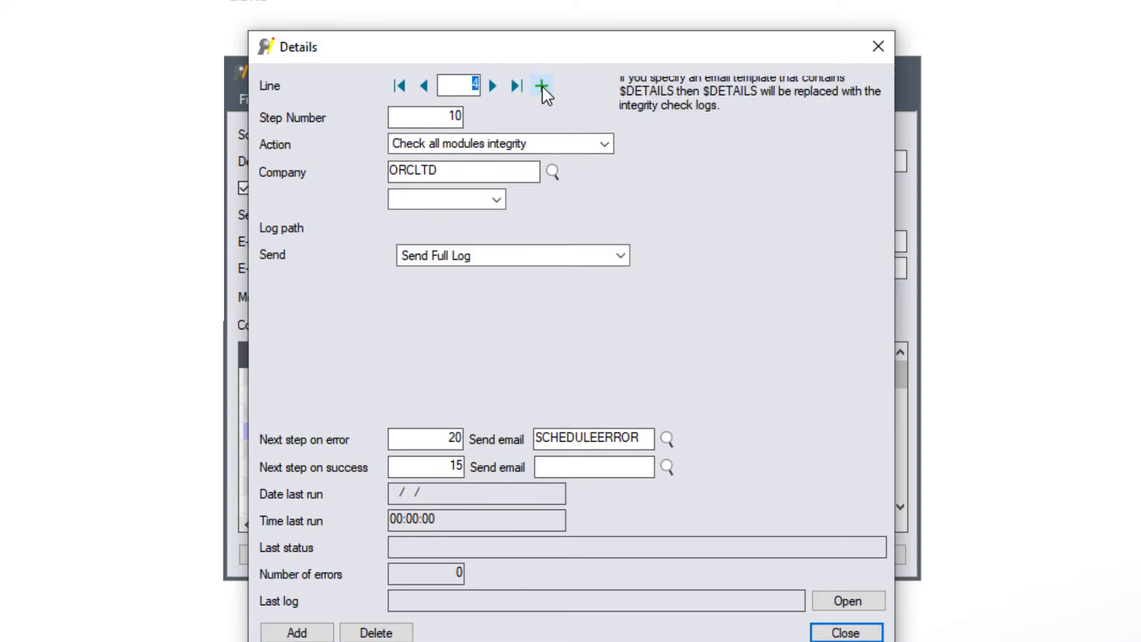
Step: Number the fourth line step 15 and set its action to Post all system batches
left_click(461, 117)
type("1")
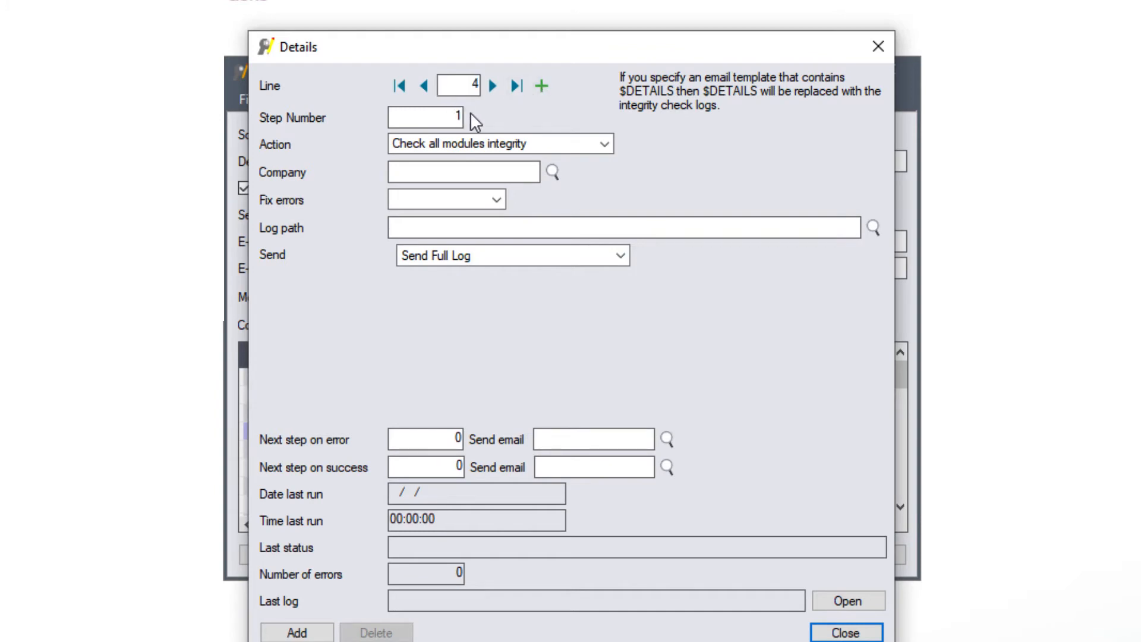
type("5")
key("Tab")
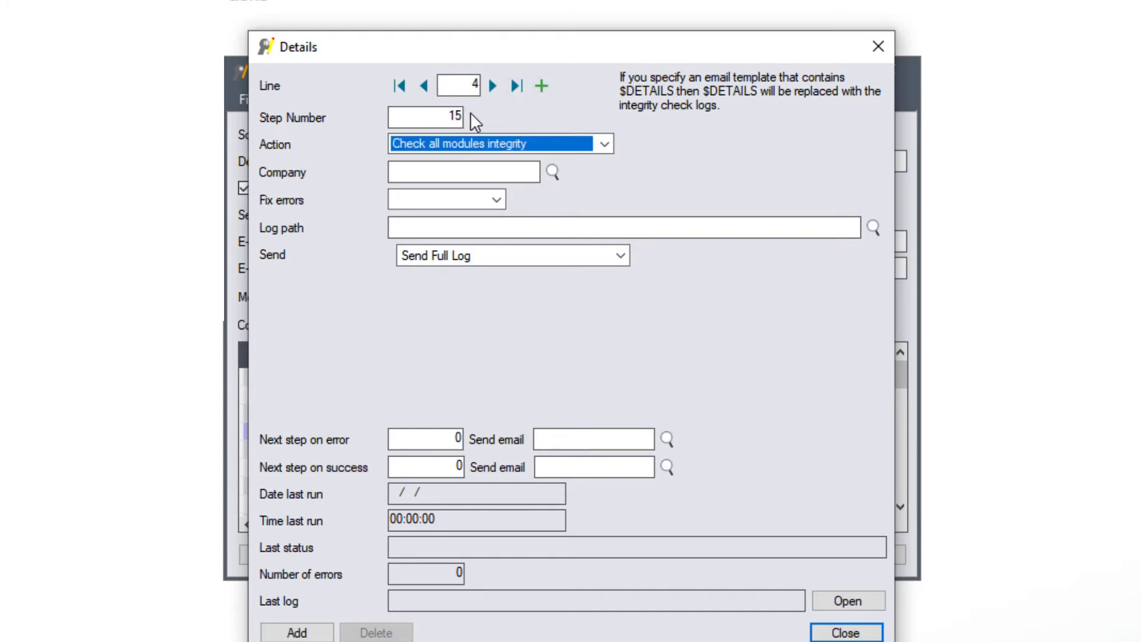
left_click(605, 143)
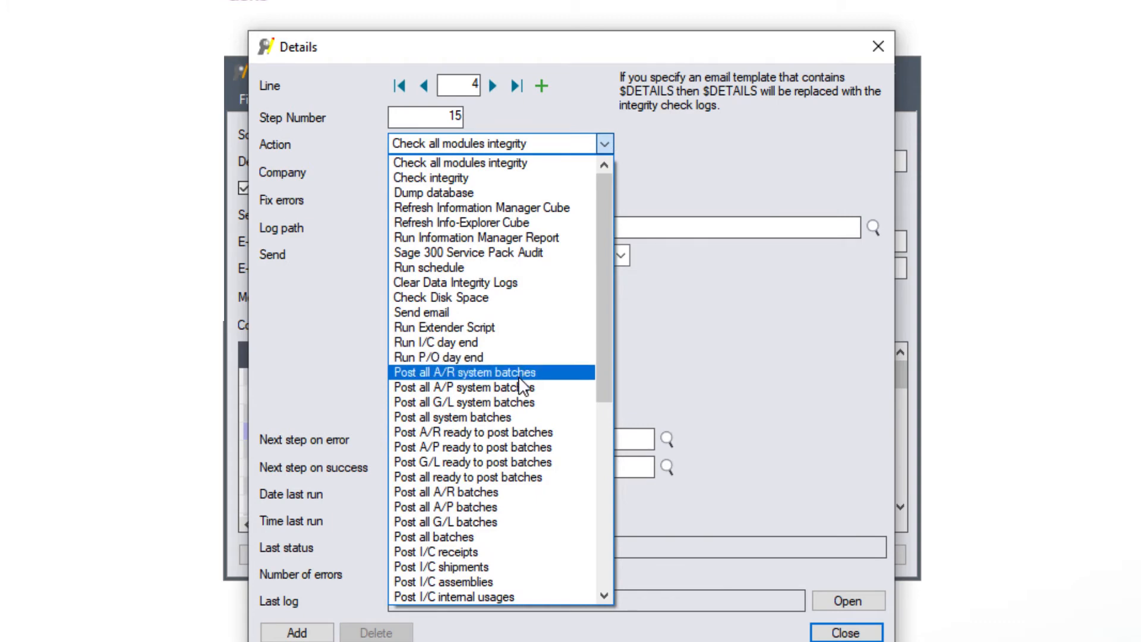
left_click(498, 415)
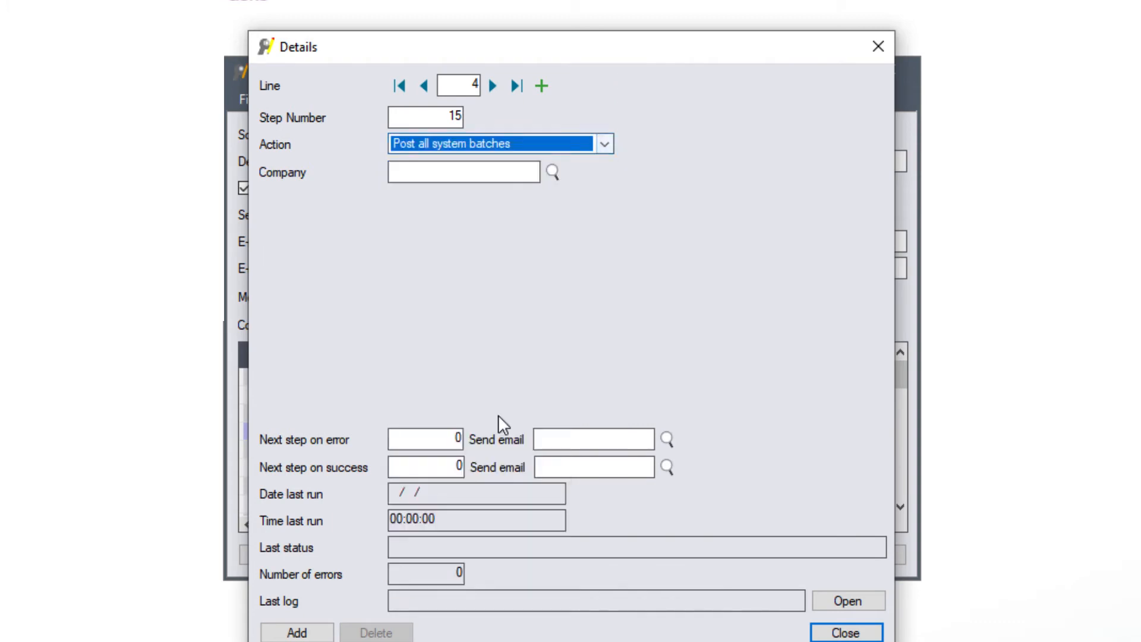
Step: Set step 15's company to ORCLTD with next step 20 on both error and success, and add it
left_click(426, 176)
type("ORCLTD")
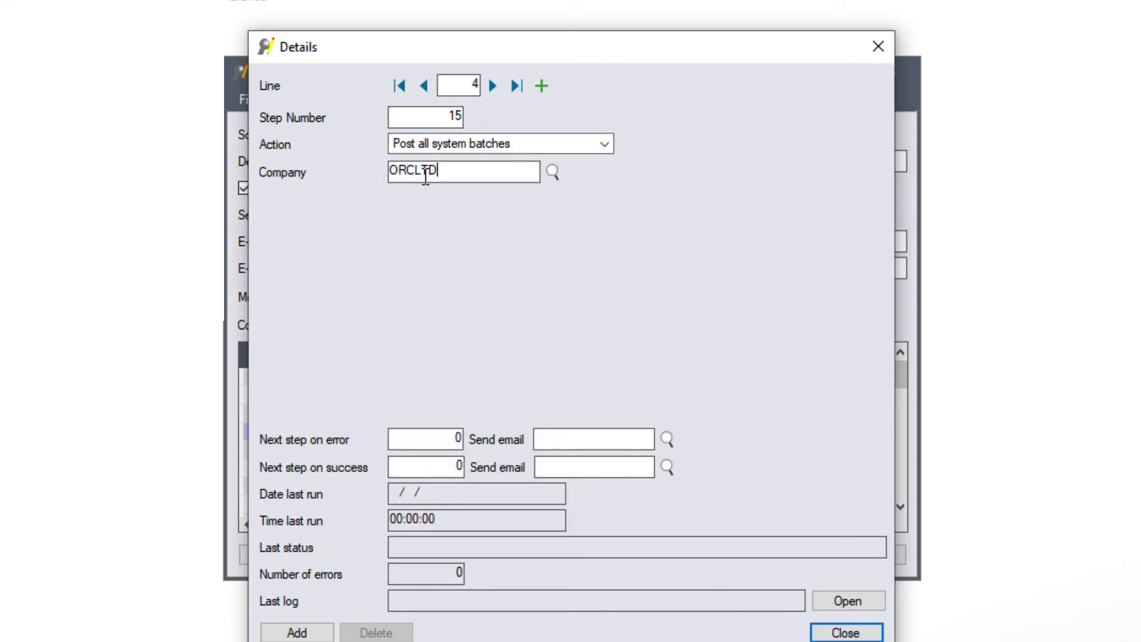
key("Tab")
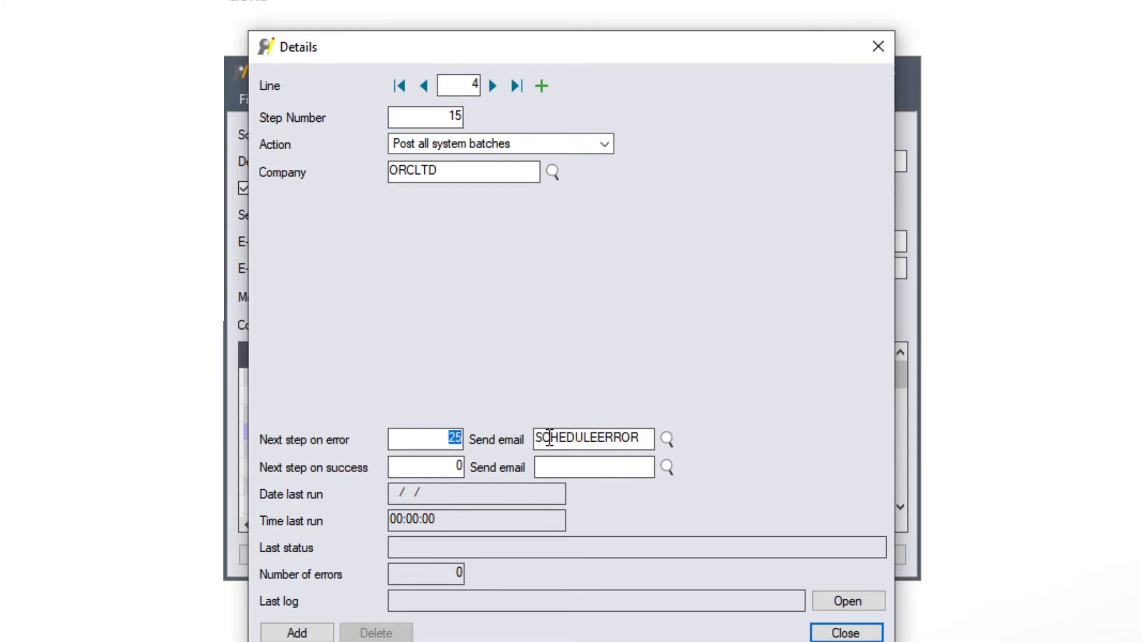
type("20")
key("Tab")
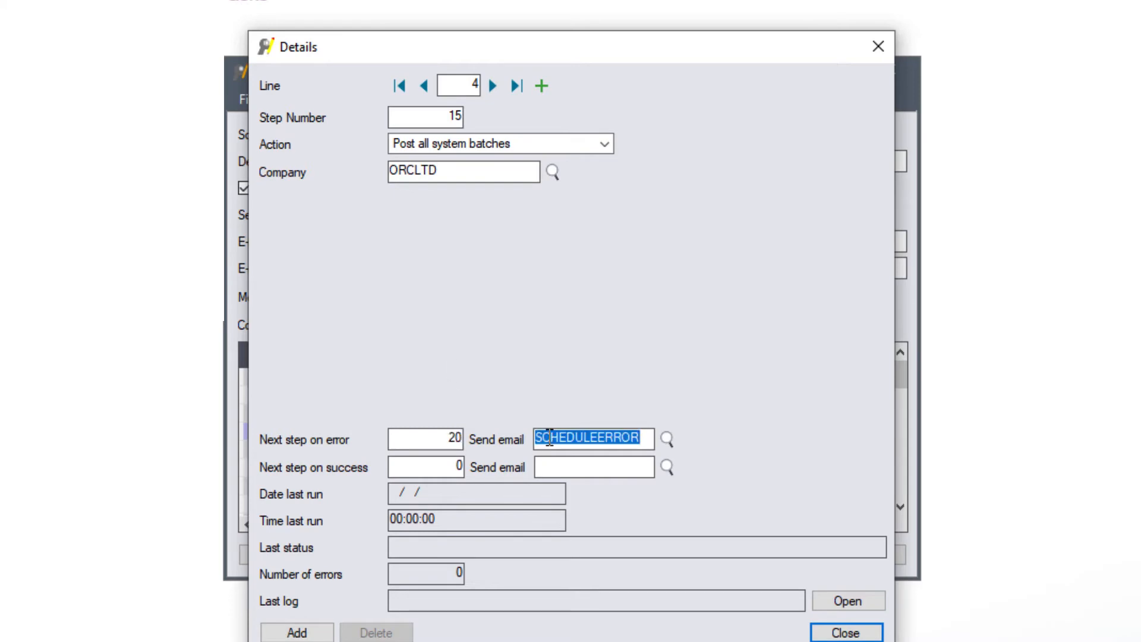
key("Tab")
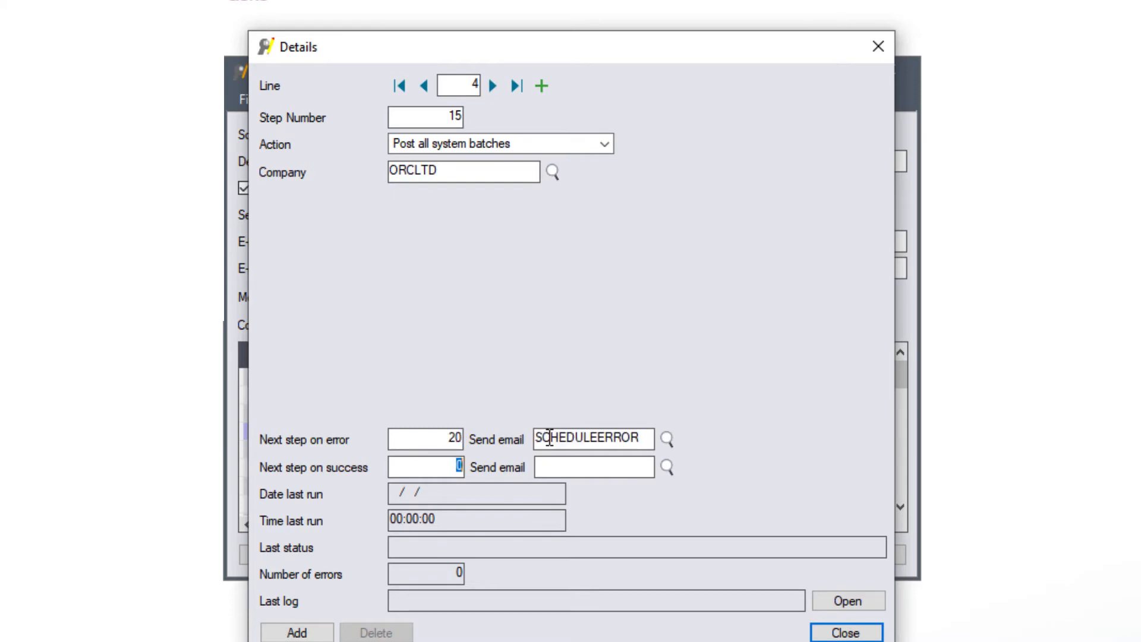
type("20")
key("Tab")
left_click(295, 631)
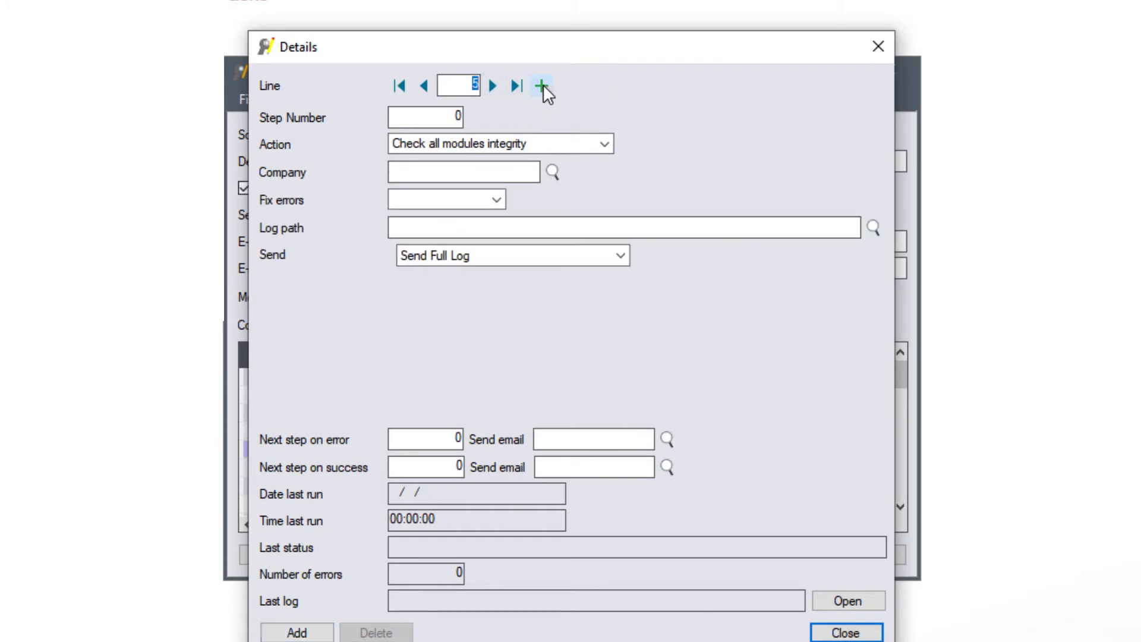
Step: Create step 20 with the action Run I/C day end
left_click(457, 116)
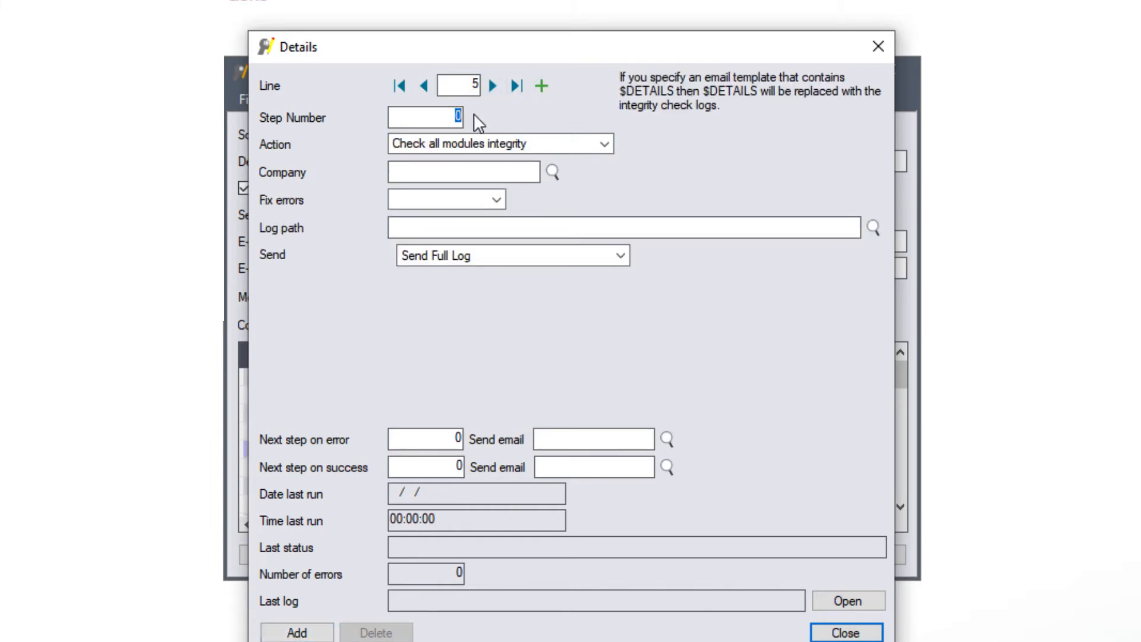
type("20")
key("Tab")
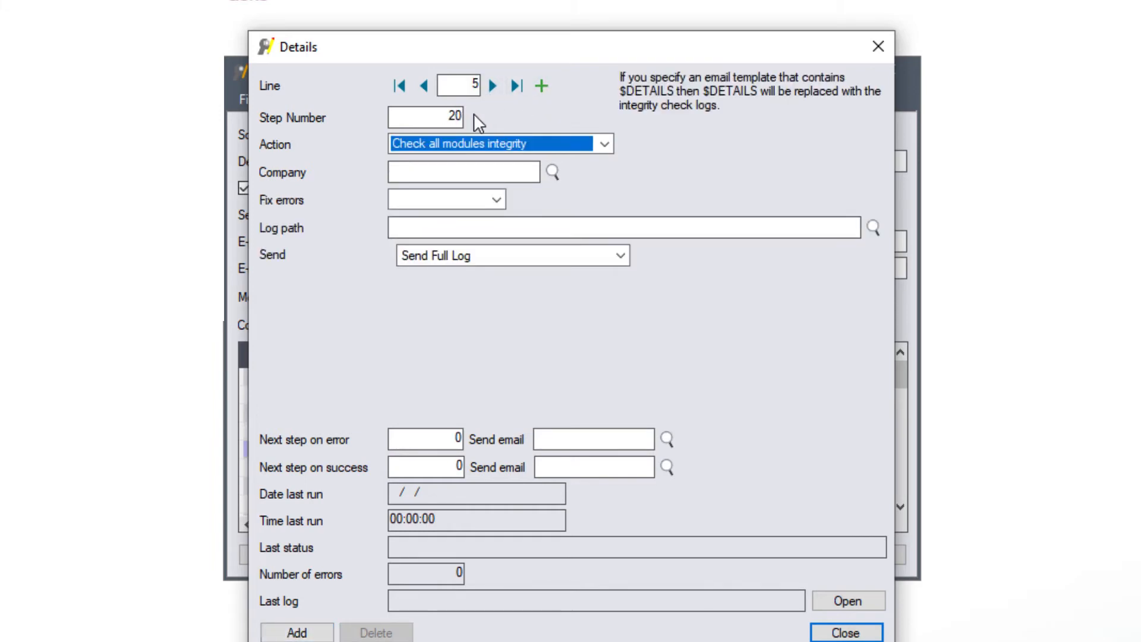
left_click(605, 144)
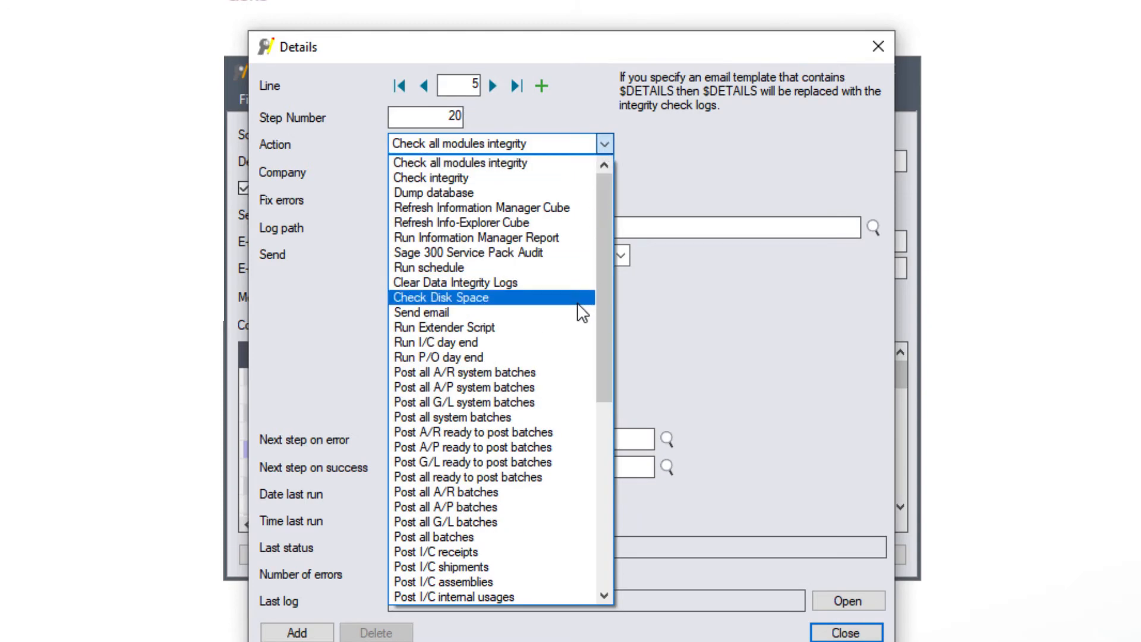
left_click(554, 340)
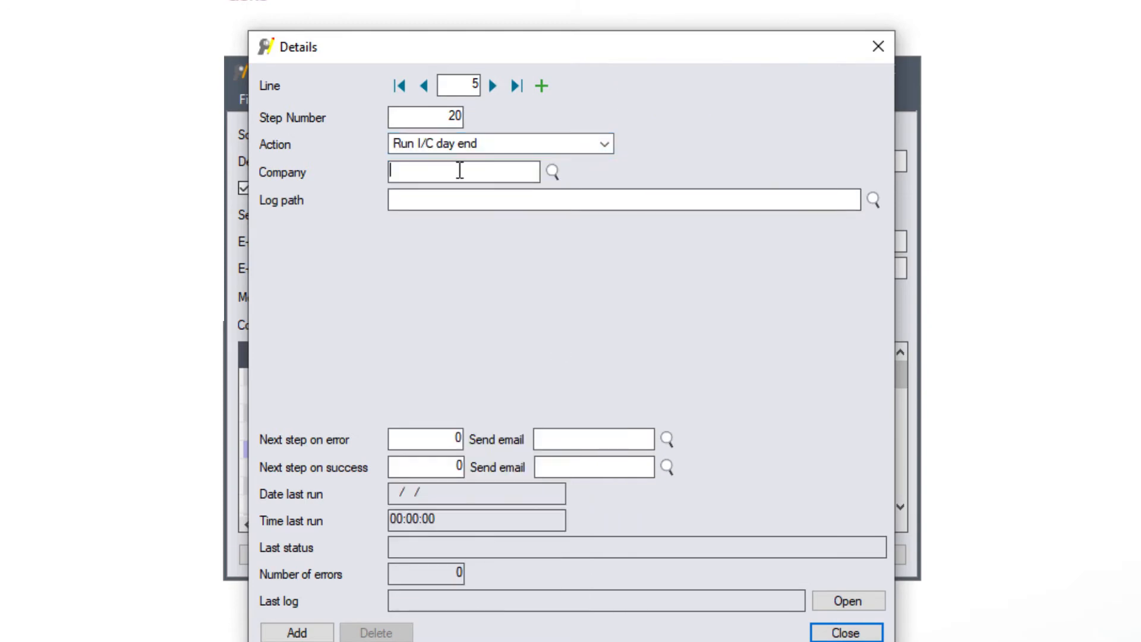
Step: Set step 20 to company SAMLTD, log path C:\Orchid\PS Files\Day End Logs, SCHEDULEERROR on error, success→25, and add it
left_click(553, 172)
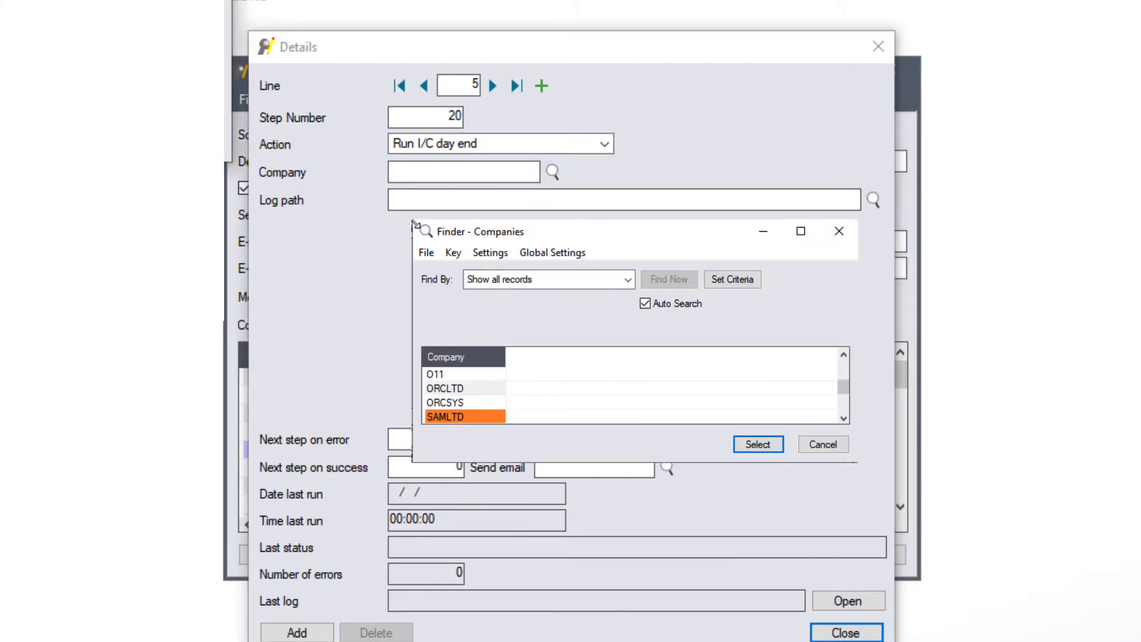
key("Return")
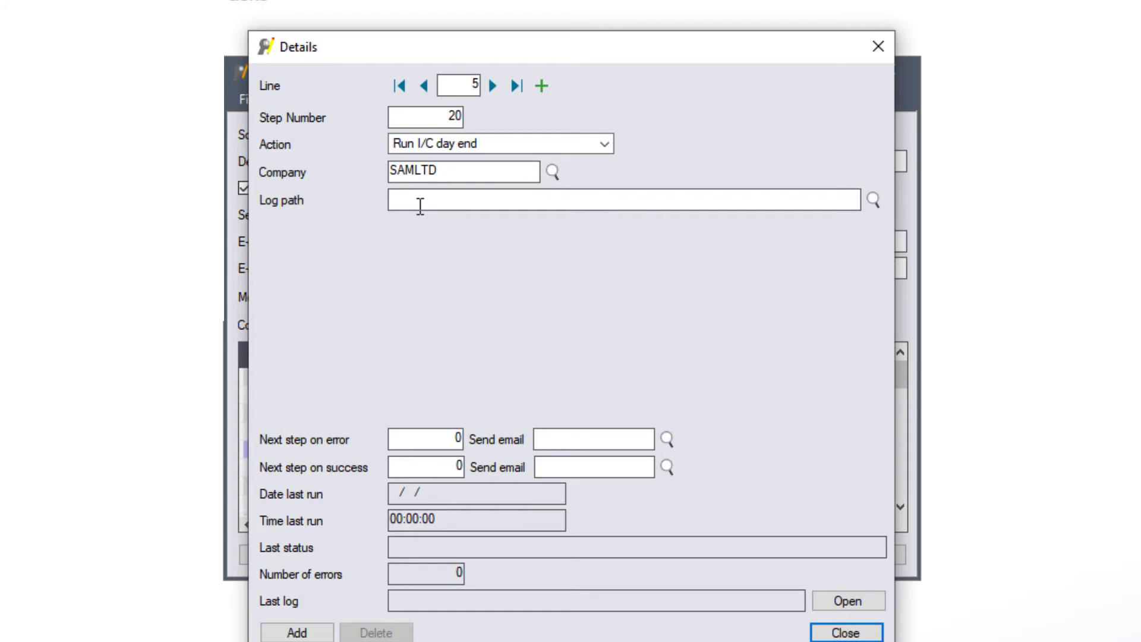
type("C:\\Orchid\\PS Files\\Day End Logs")
key("Tab")
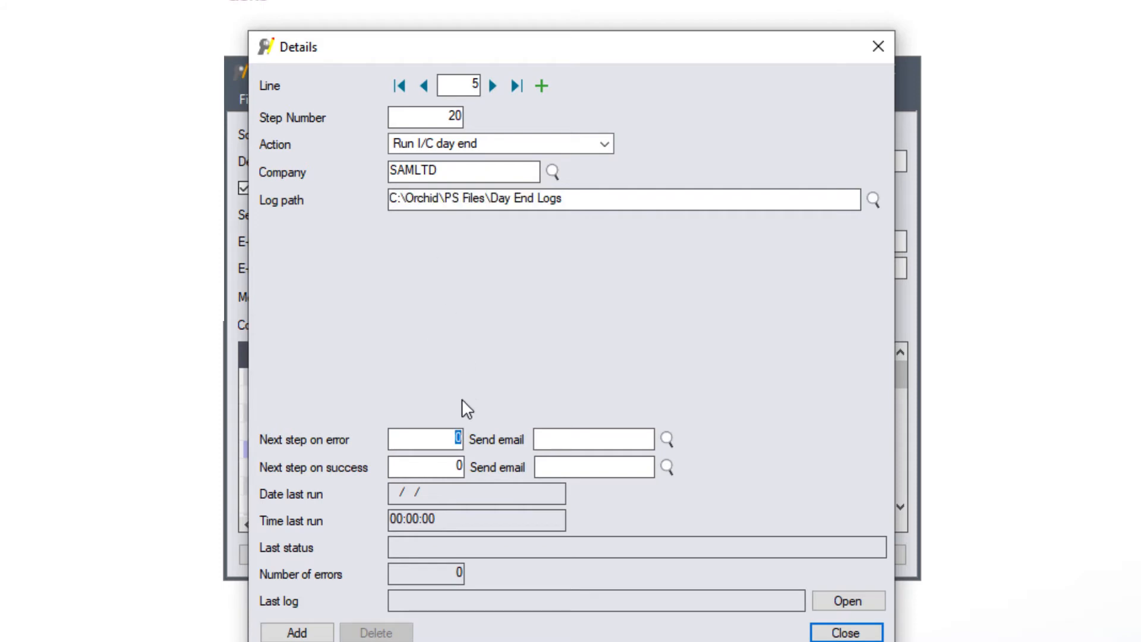
left_click(455, 435)
left_click(667, 439)
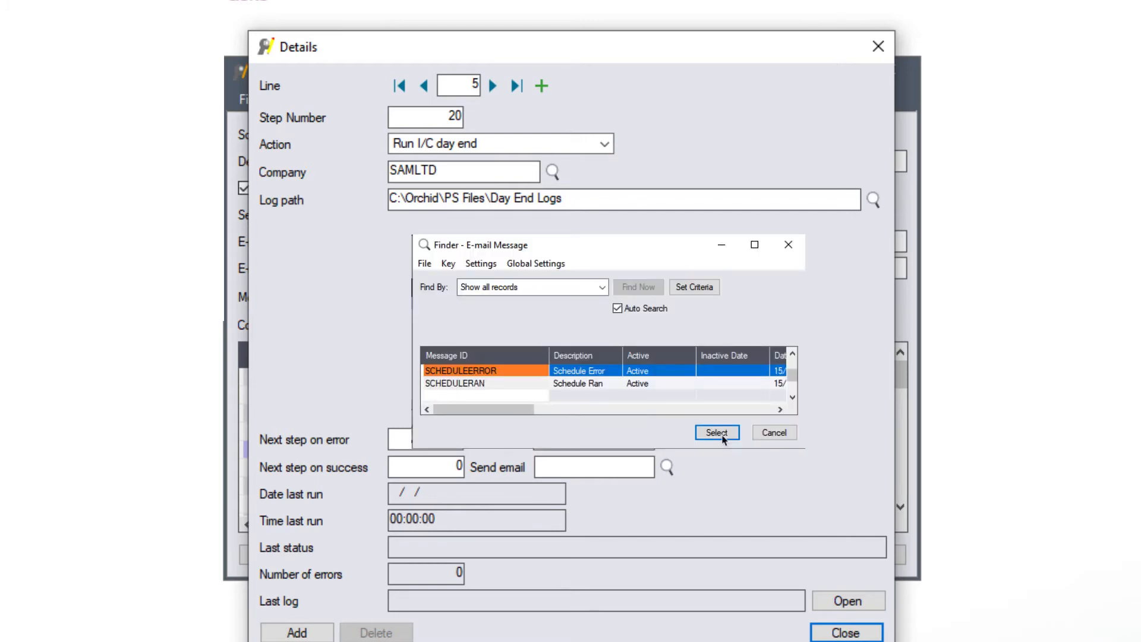
left_click(723, 439)
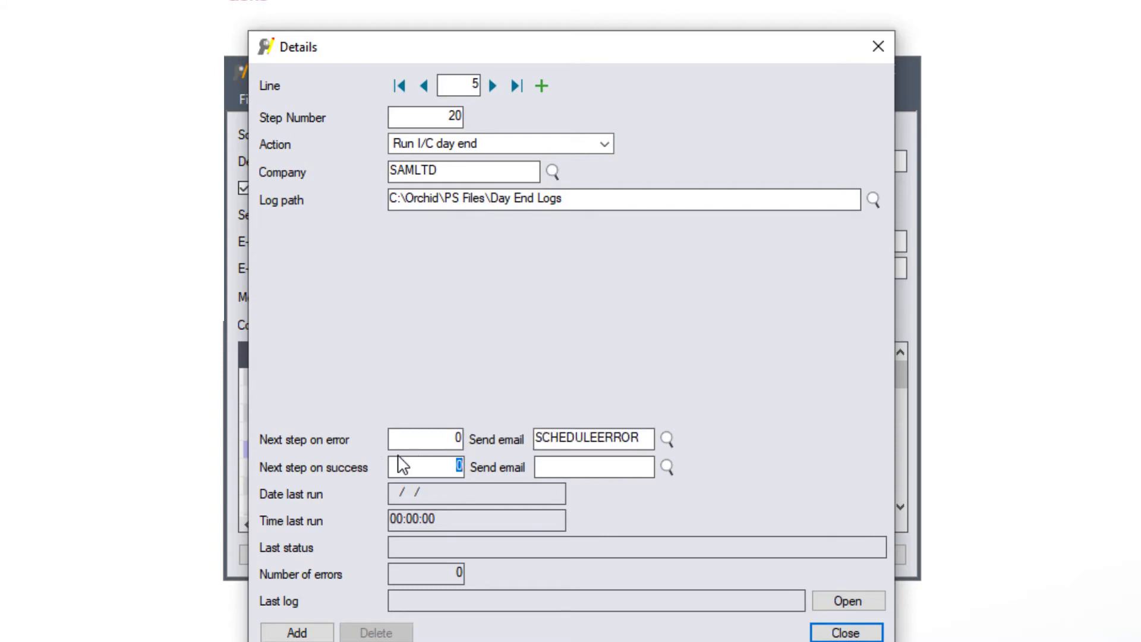
type("25")
key("Tab")
left_click(315, 632)
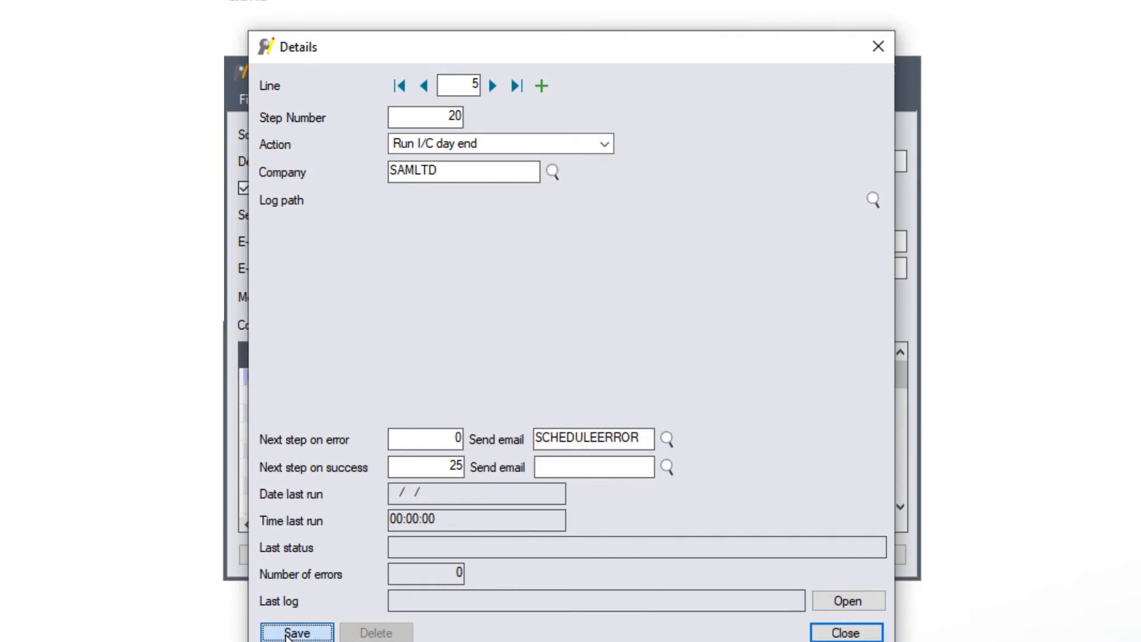
Step: Create step 25 with the action Post all system batches
left_click(448, 114)
type("25")
key("Tab")
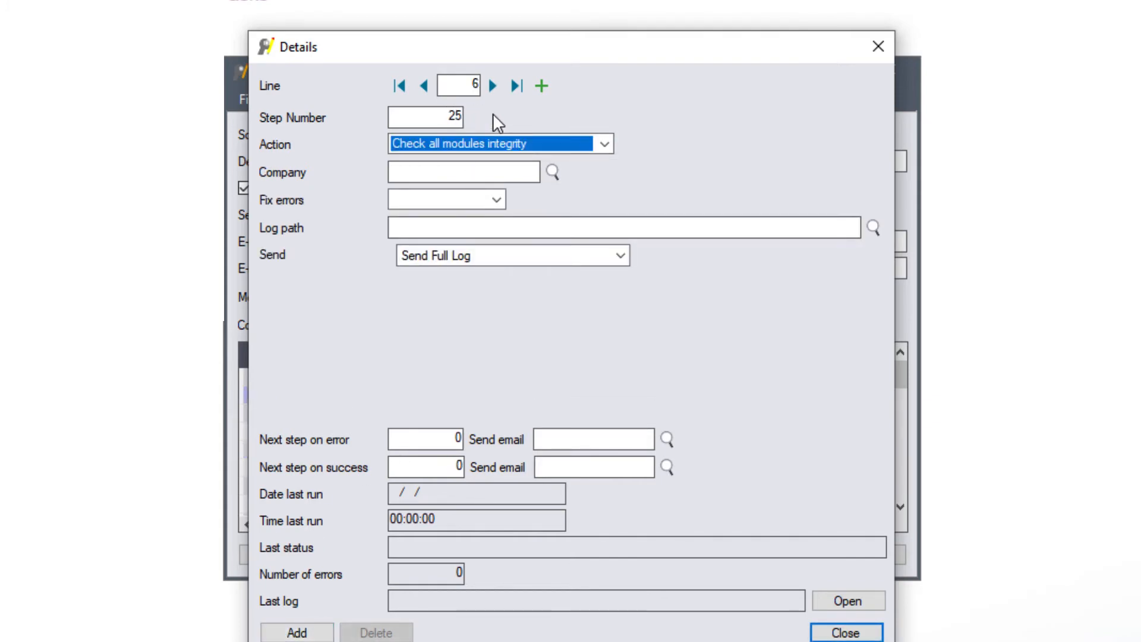
left_click(603, 145)
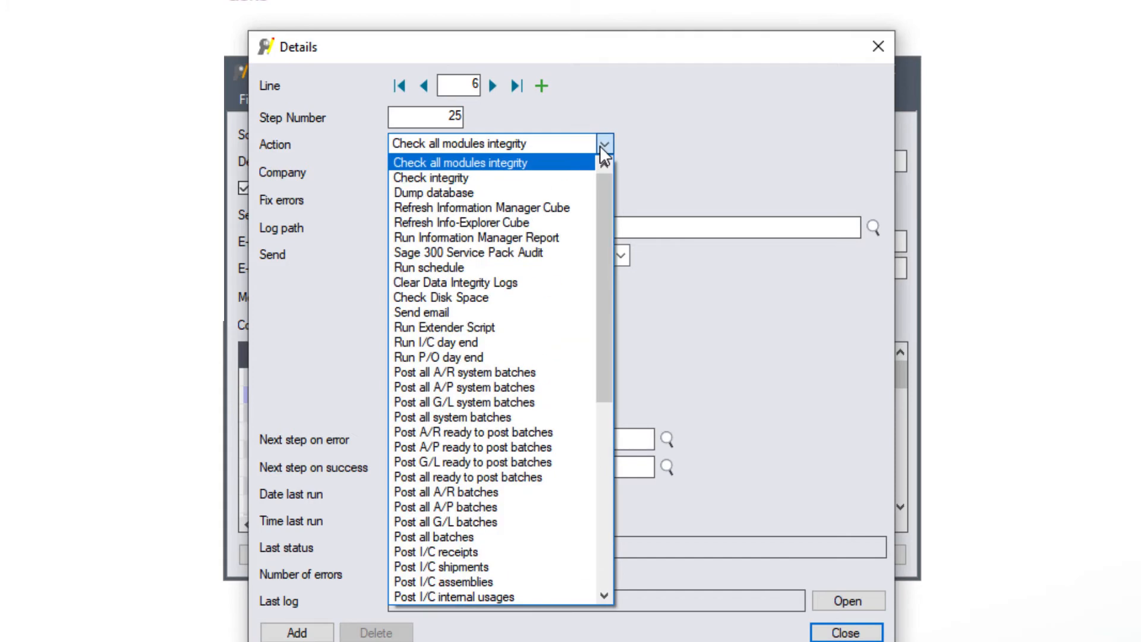
left_click(486, 419)
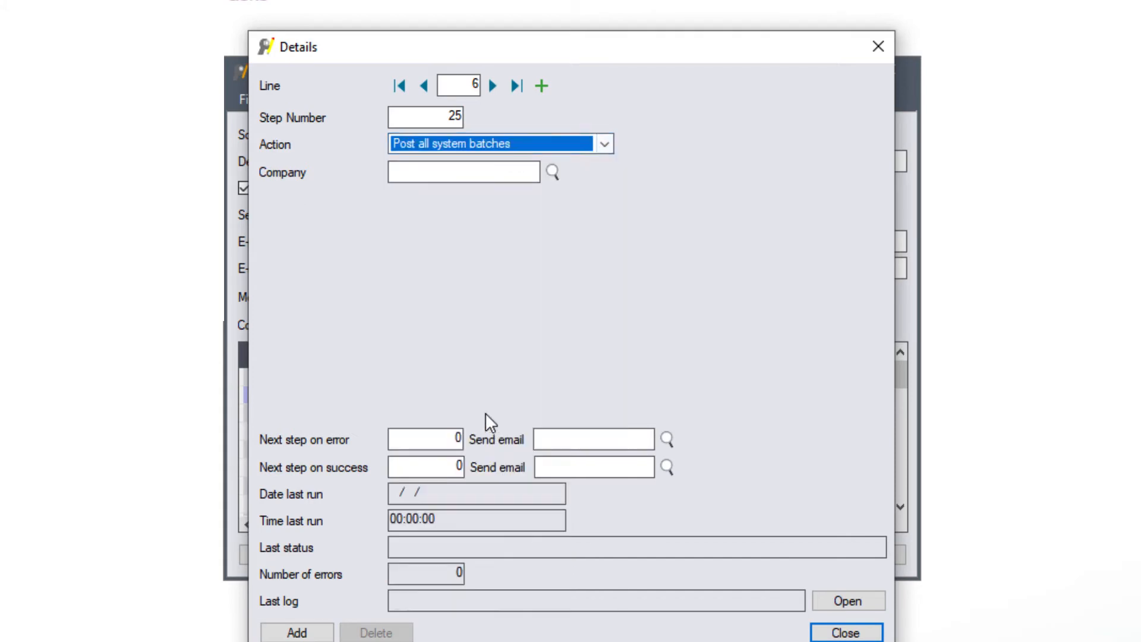
Step: Set step 25's company to SAMLTD, e-mail SCHEDULEERROR on error, and add it to the schedule
left_click(429, 172)
left_click(554, 172)
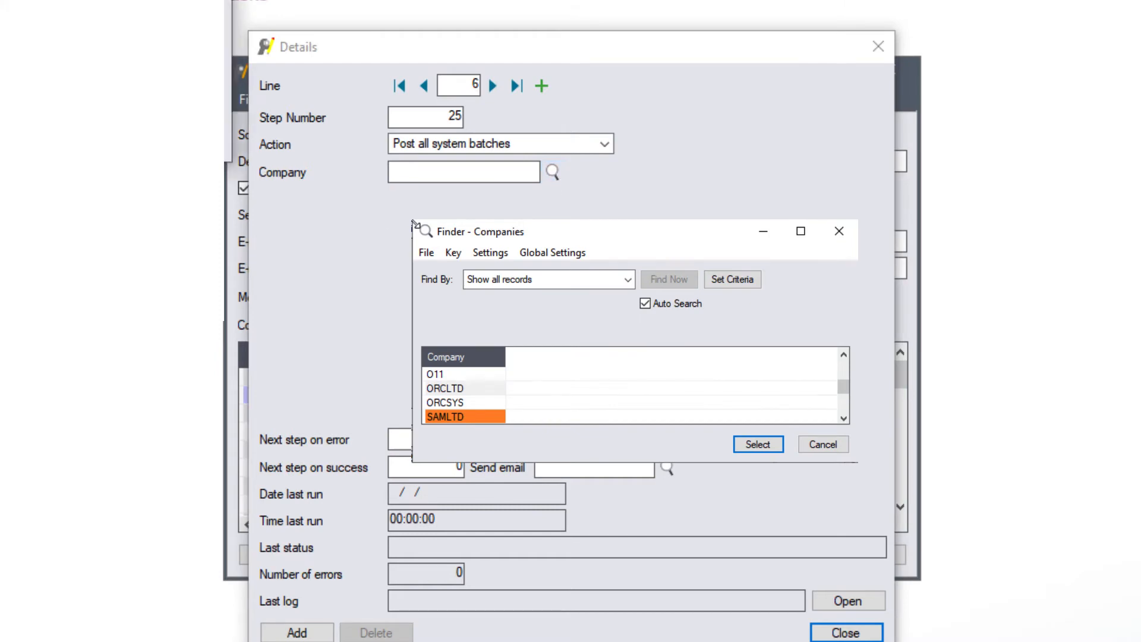
key("Return")
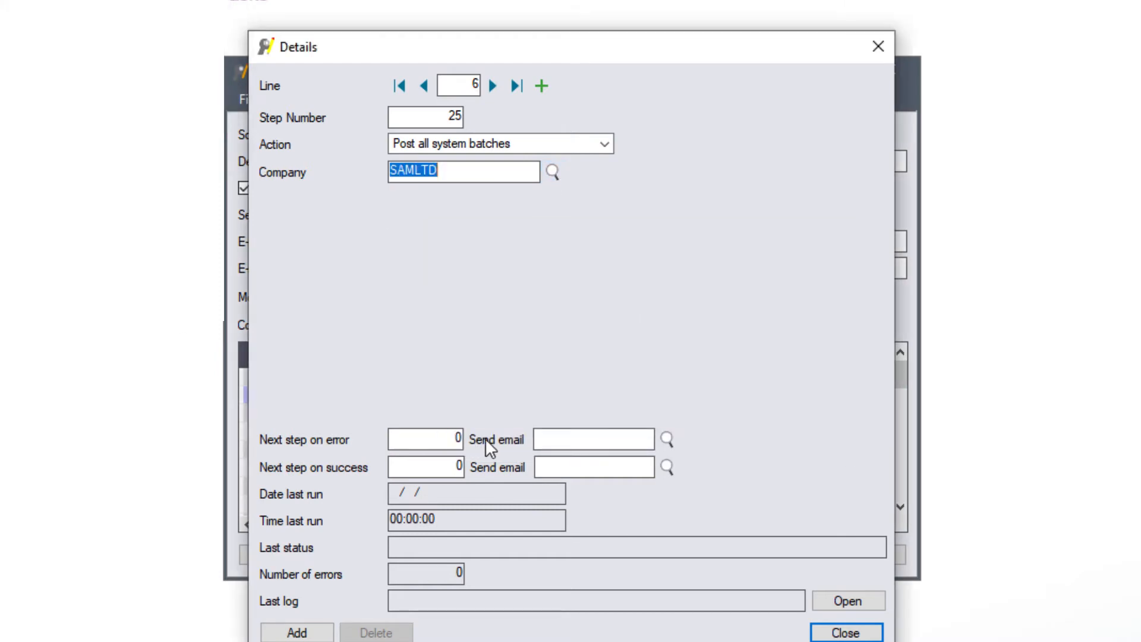
left_click(458, 438)
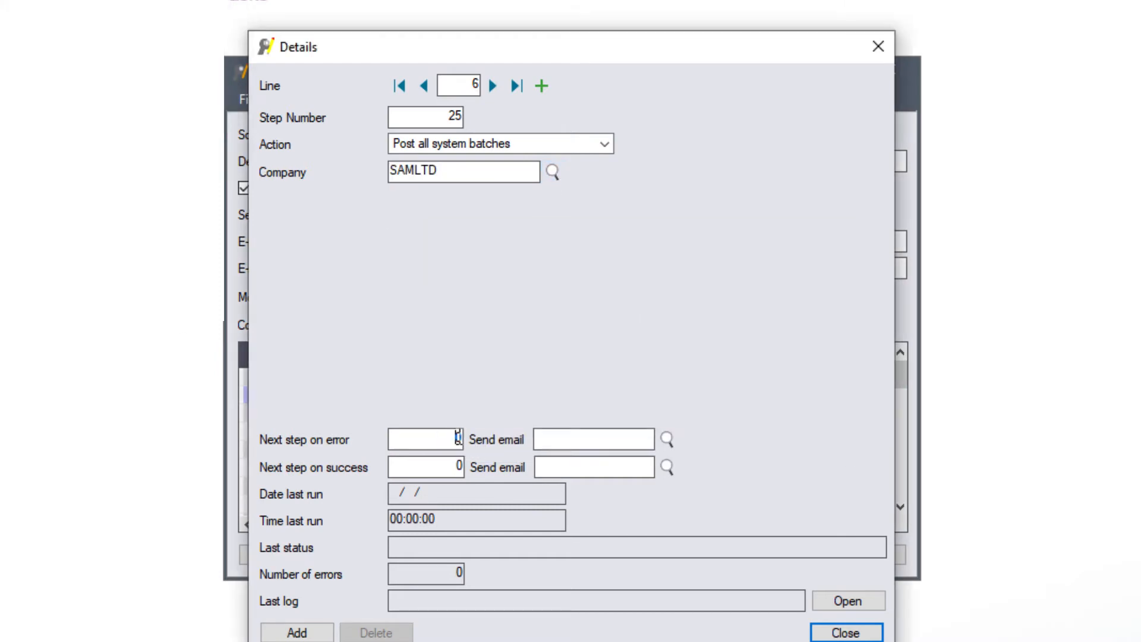
left_click(618, 442)
left_click(667, 439)
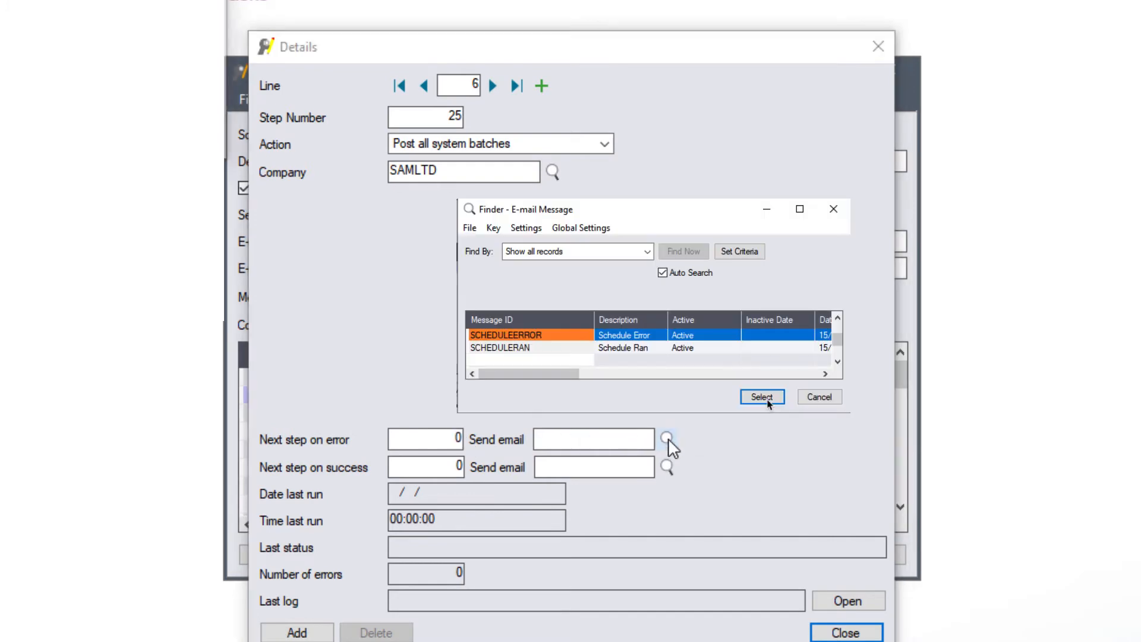
left_click(765, 400)
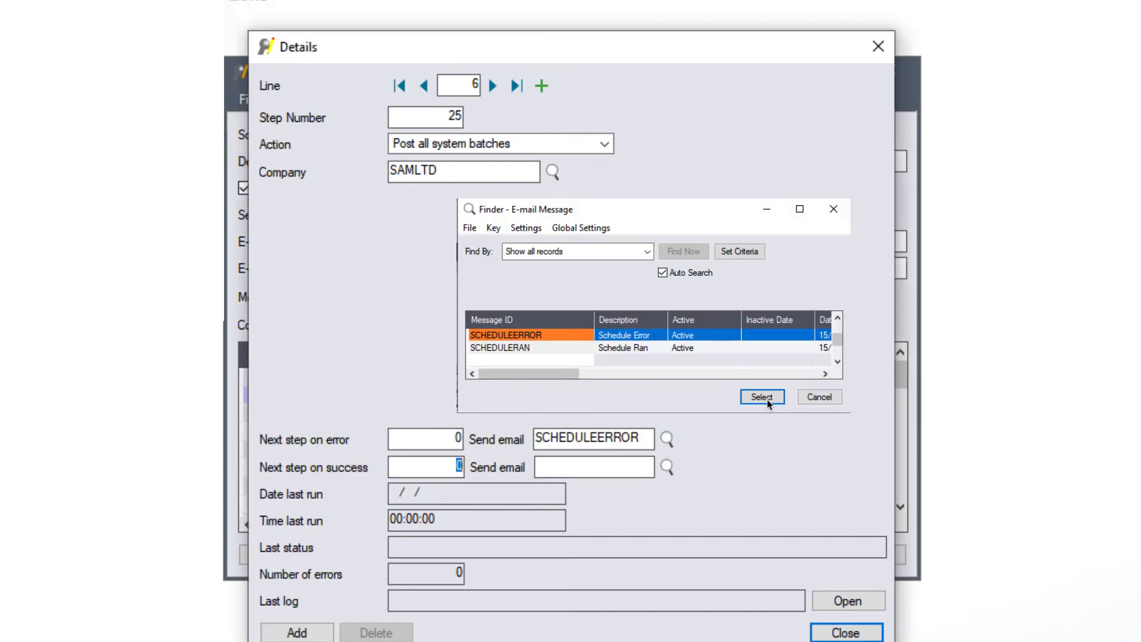
left_click(297, 633)
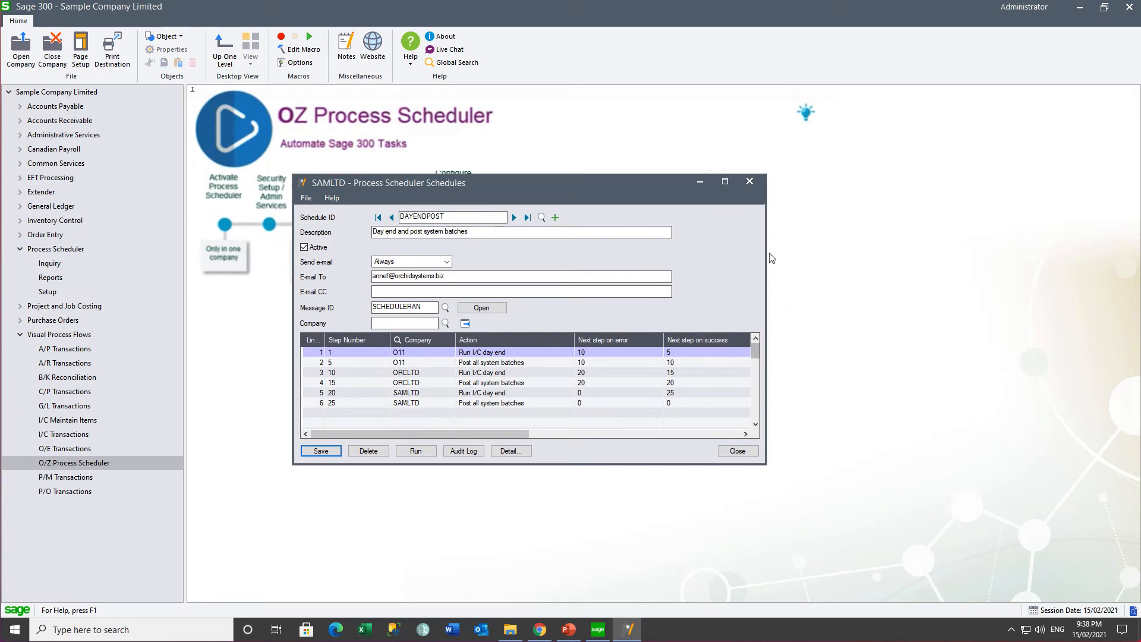
Step: Run the DAYENDPOST schedule and review the run's success log
left_click(415, 453)
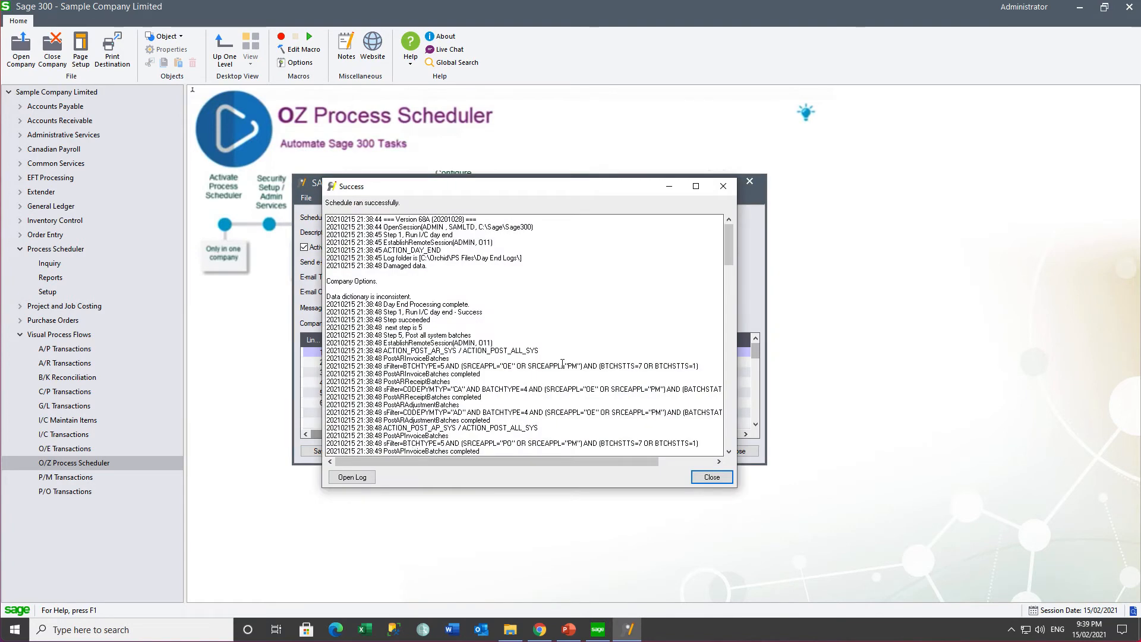
left_click_drag(731, 254, 731, 428)
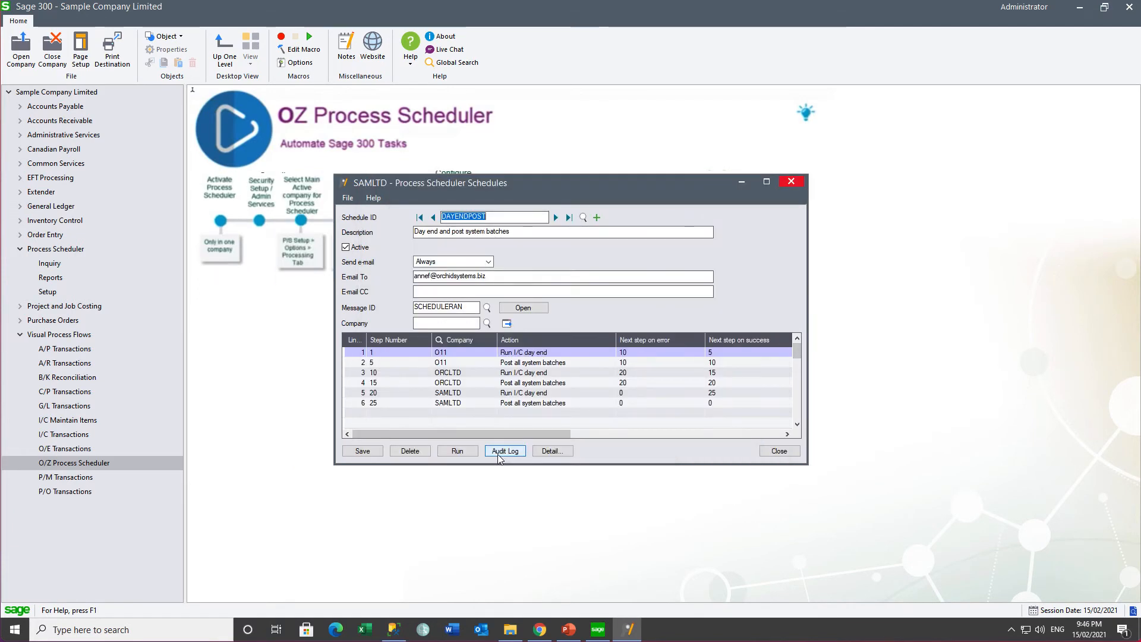
Step: Inspect each DAYENDPOST audit entry, steps 1 through 25 and the Send e-mail, noting step 20's Errors status
left_click(502, 453)
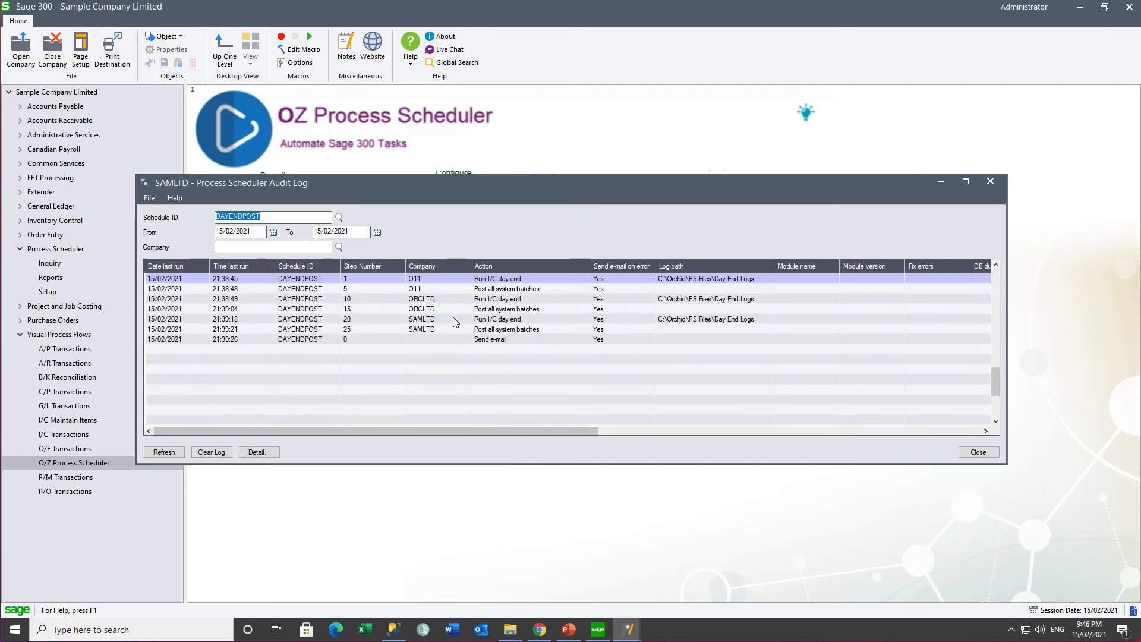
left_click(435, 277)
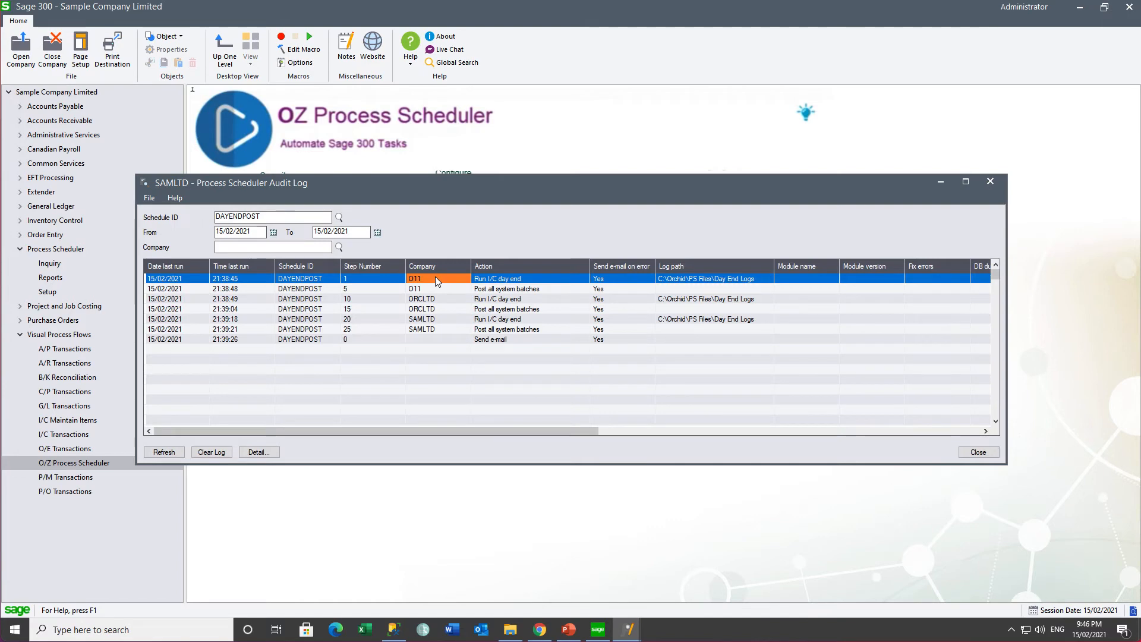
left_click(430, 291)
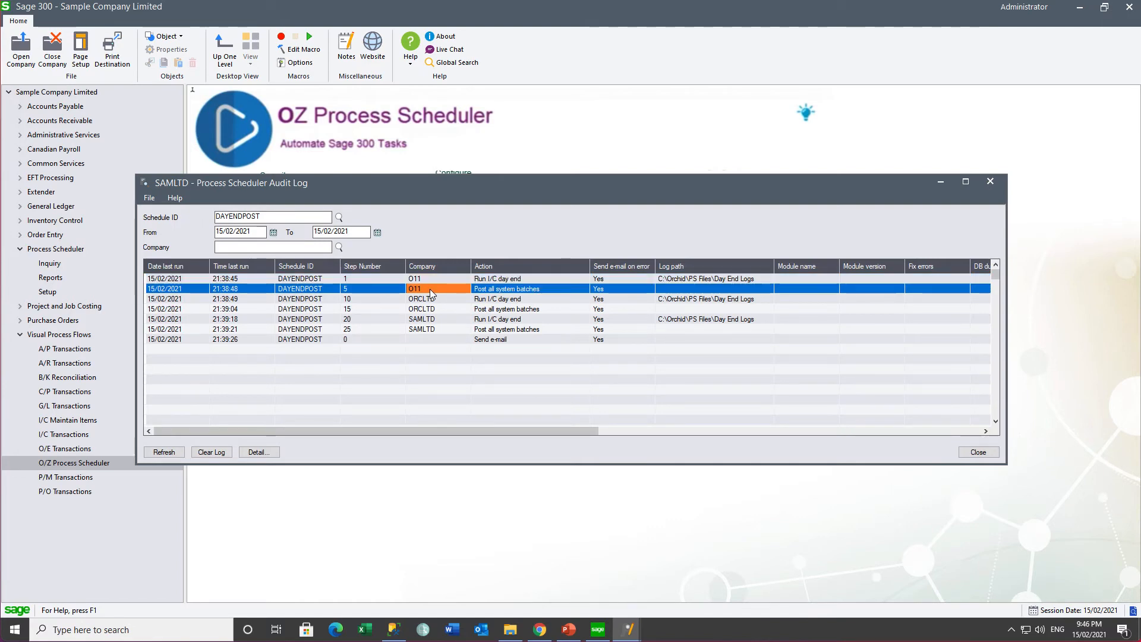
left_click(428, 301)
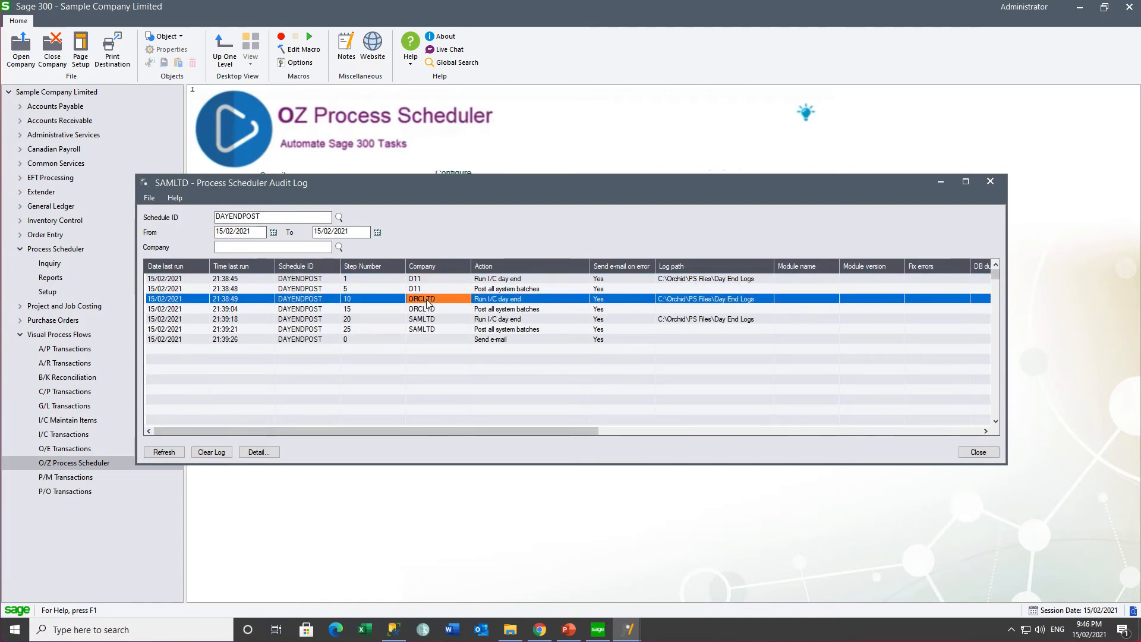
left_click(426, 310)
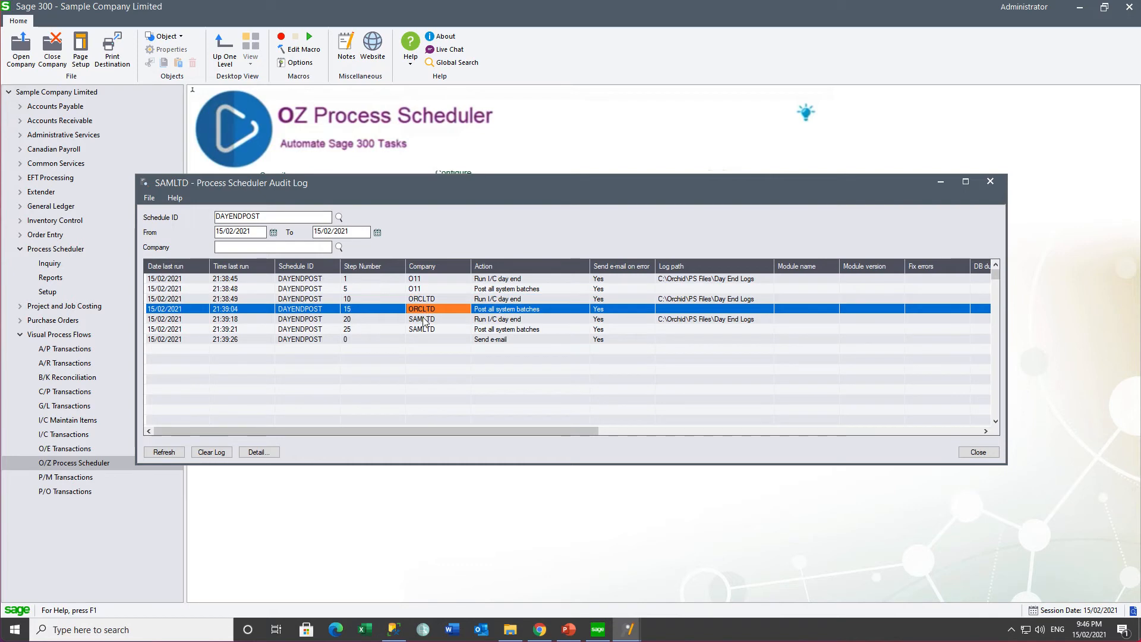
left_click(424, 321)
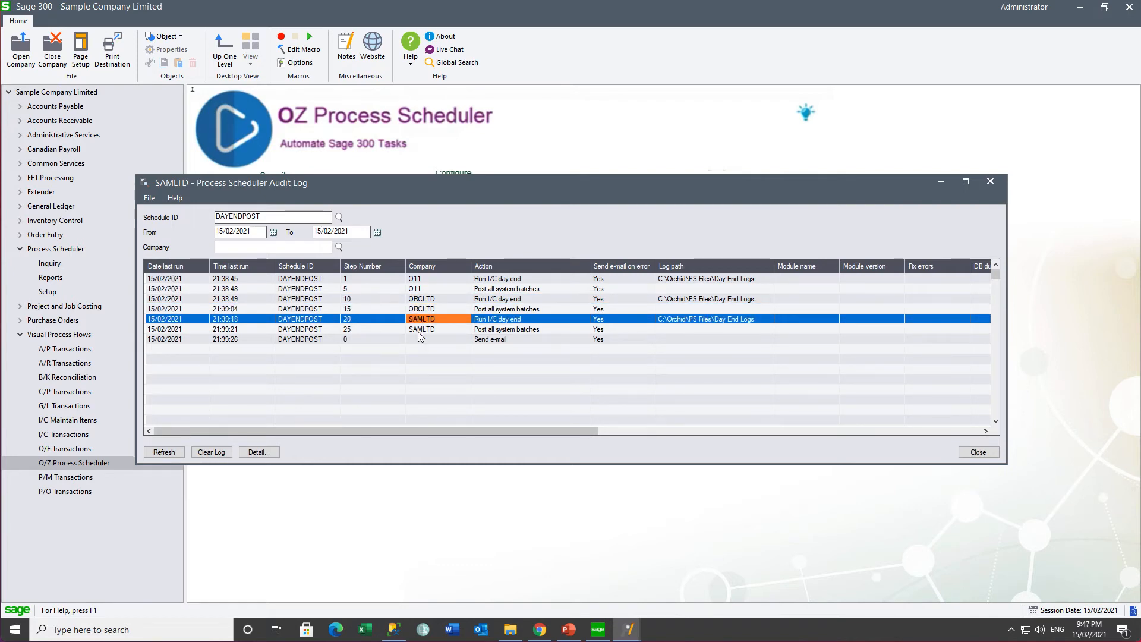
left_click(418, 331)
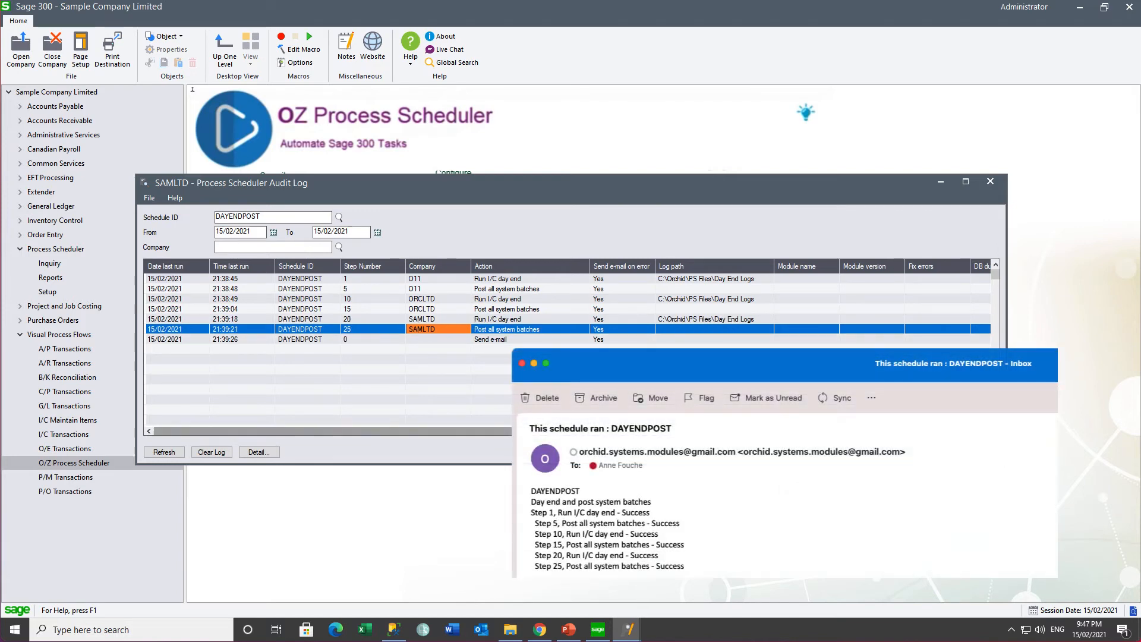
left_click(522, 340)
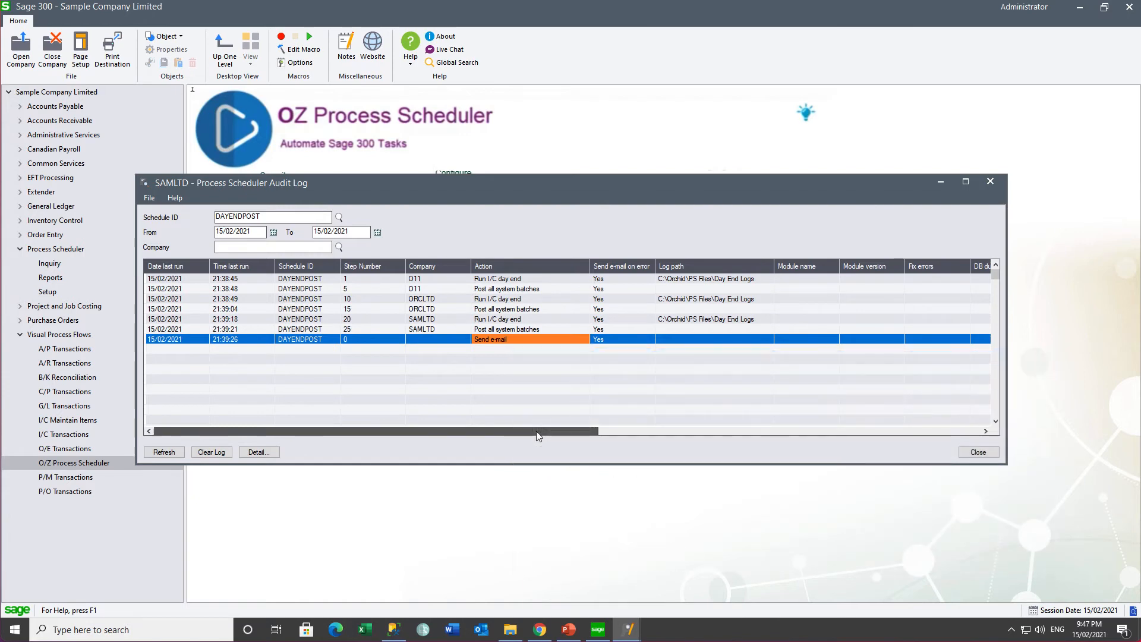
left_click_drag(536, 430, 884, 464)
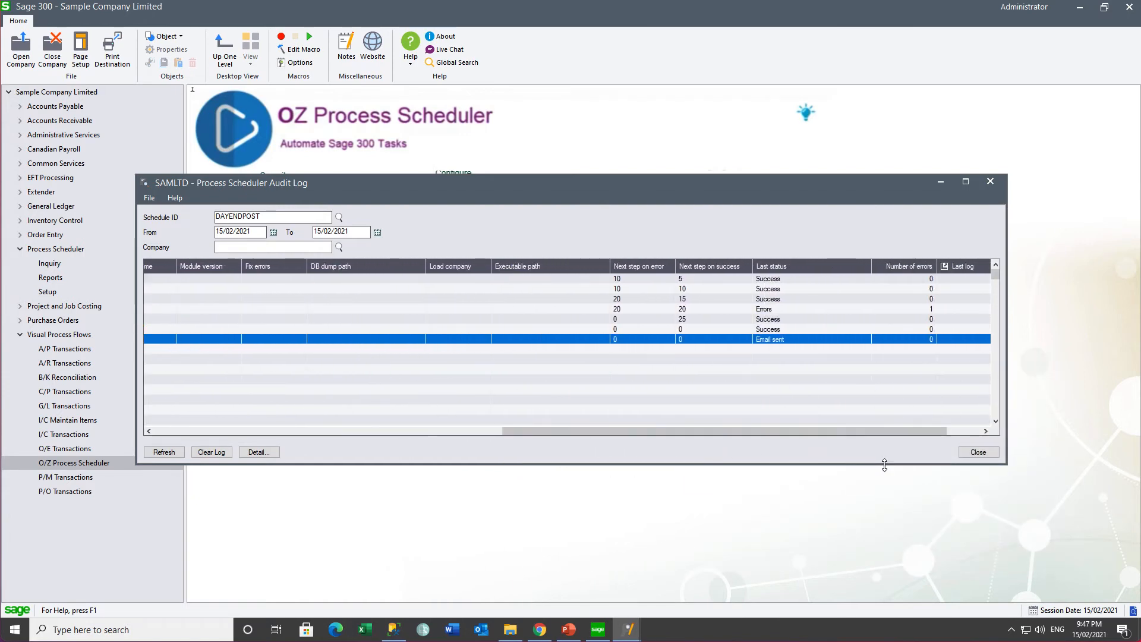
left_click(766, 310)
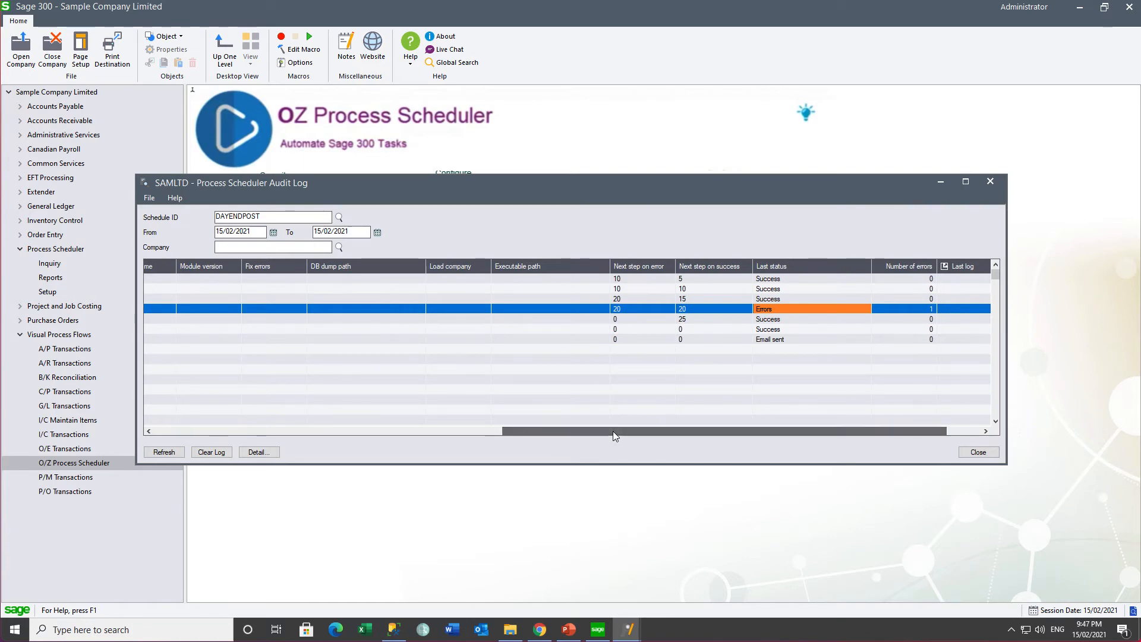
left_click_drag(612, 430, 177, 420)
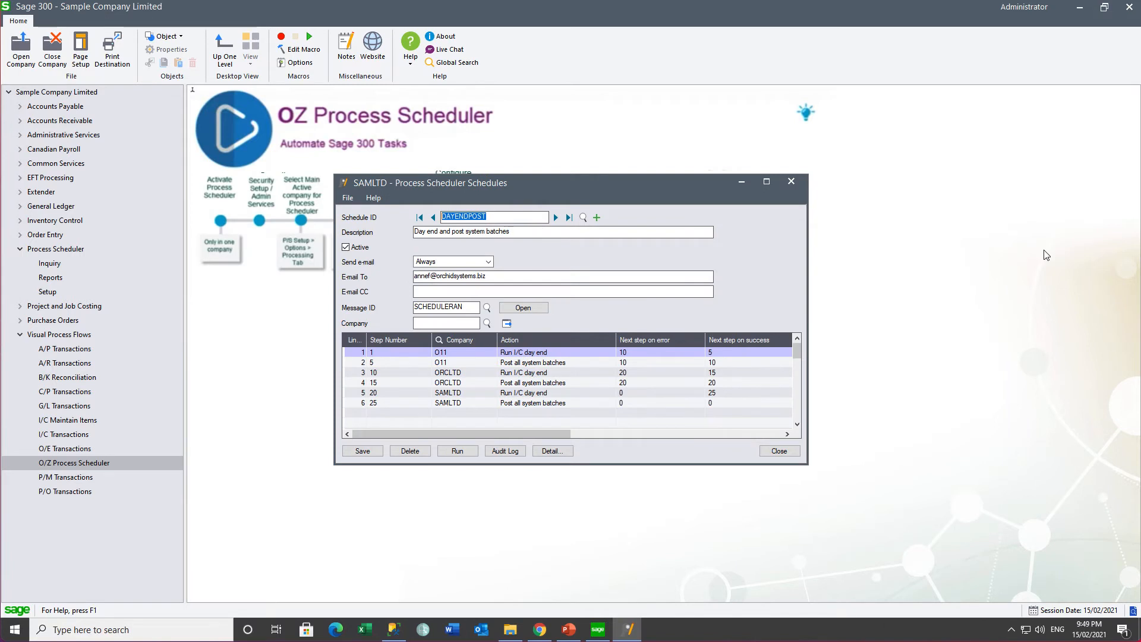
Step: Search 'task' from the taskbar and launch Task Scheduler
left_click(72, 629)
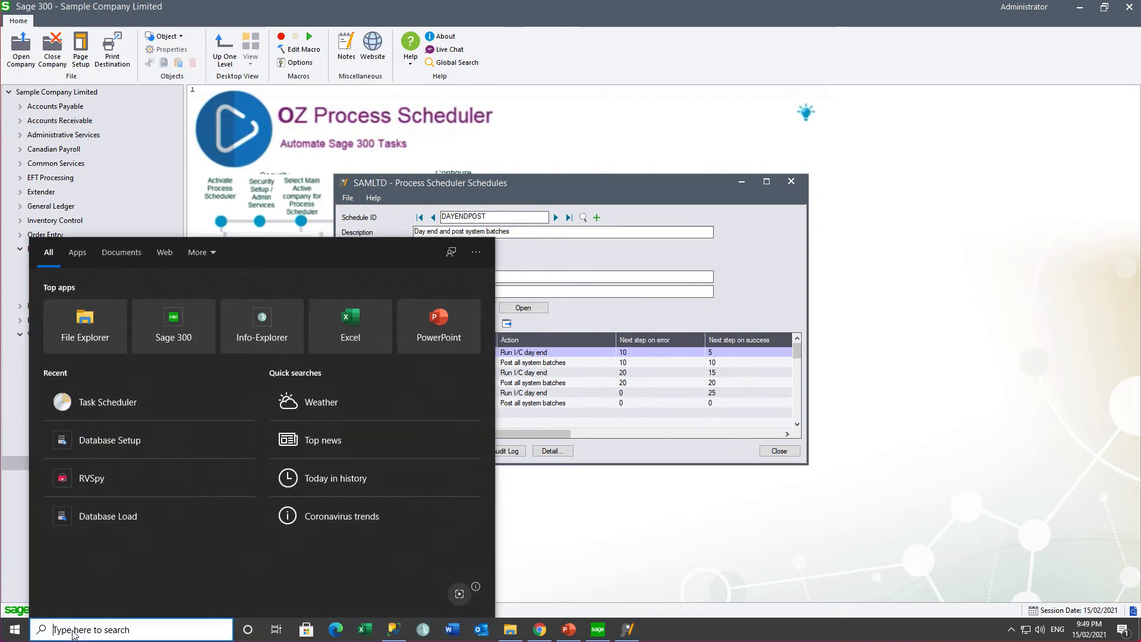
type("task")
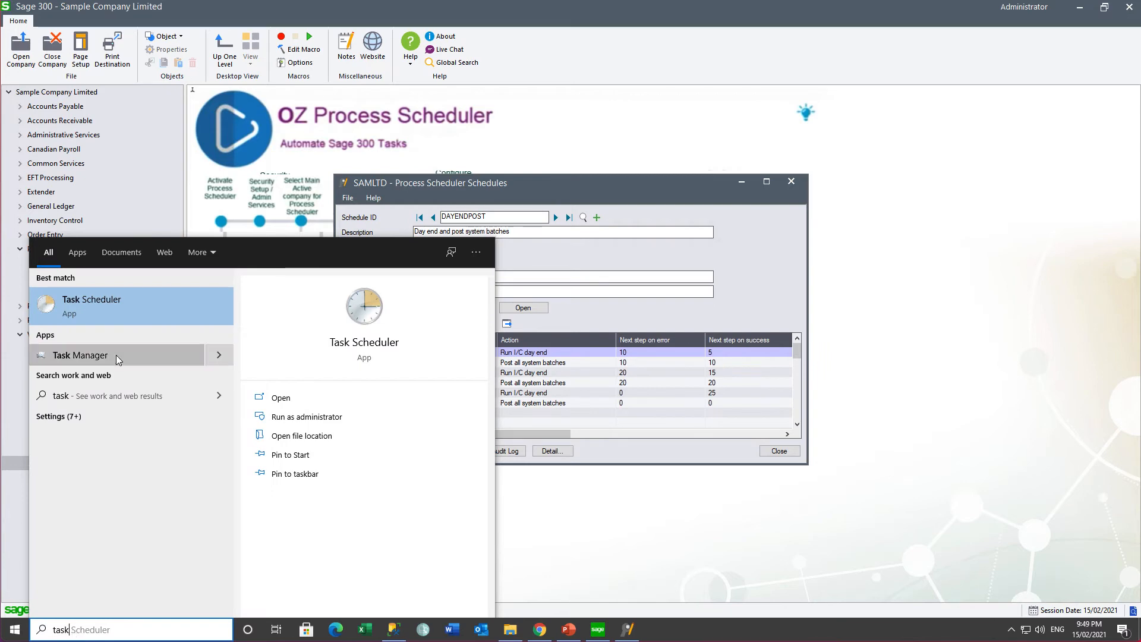
left_click(83, 300)
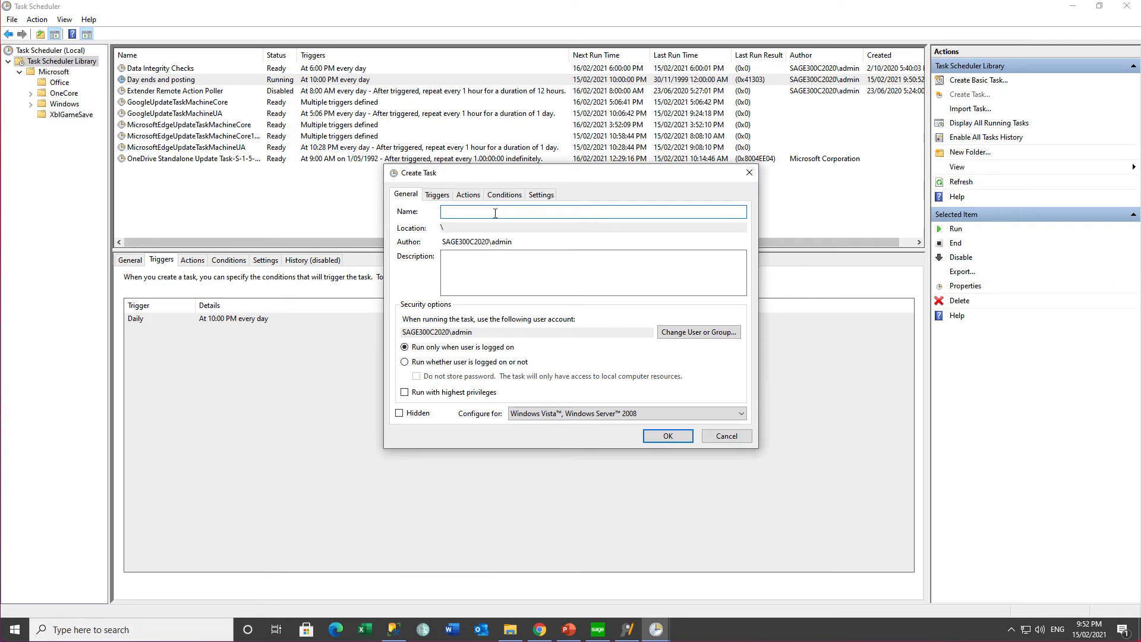
Step: Name the task 'Day end - and posting' and set it to run whether the user is logged on or not
type("end - and posting")
key("Tab")
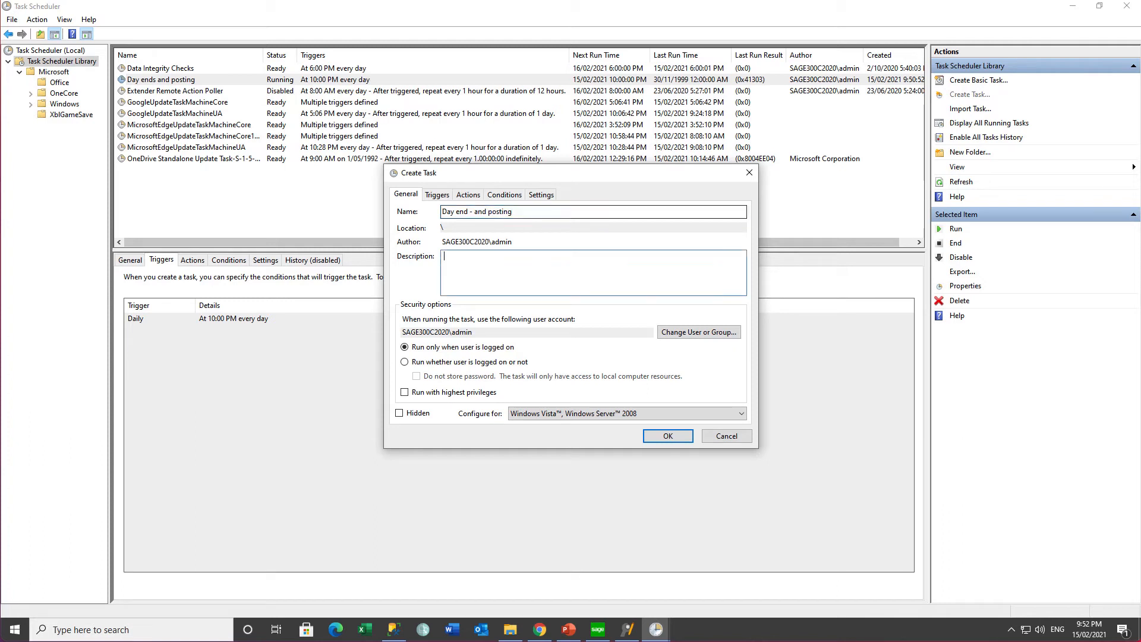
left_click(404, 362)
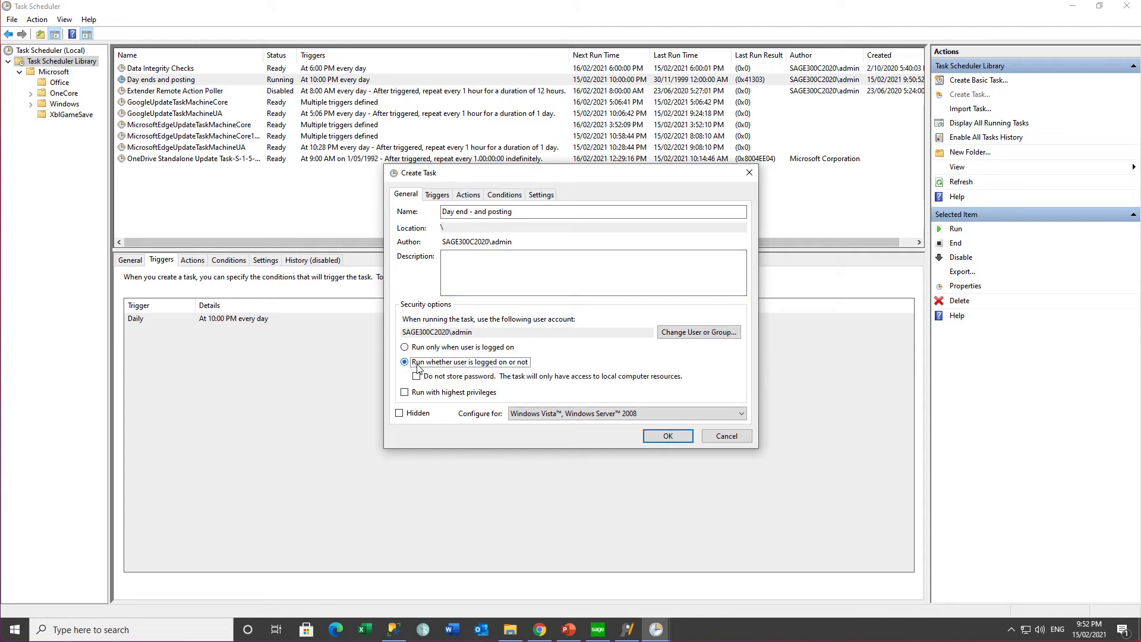
left_click(665, 438)
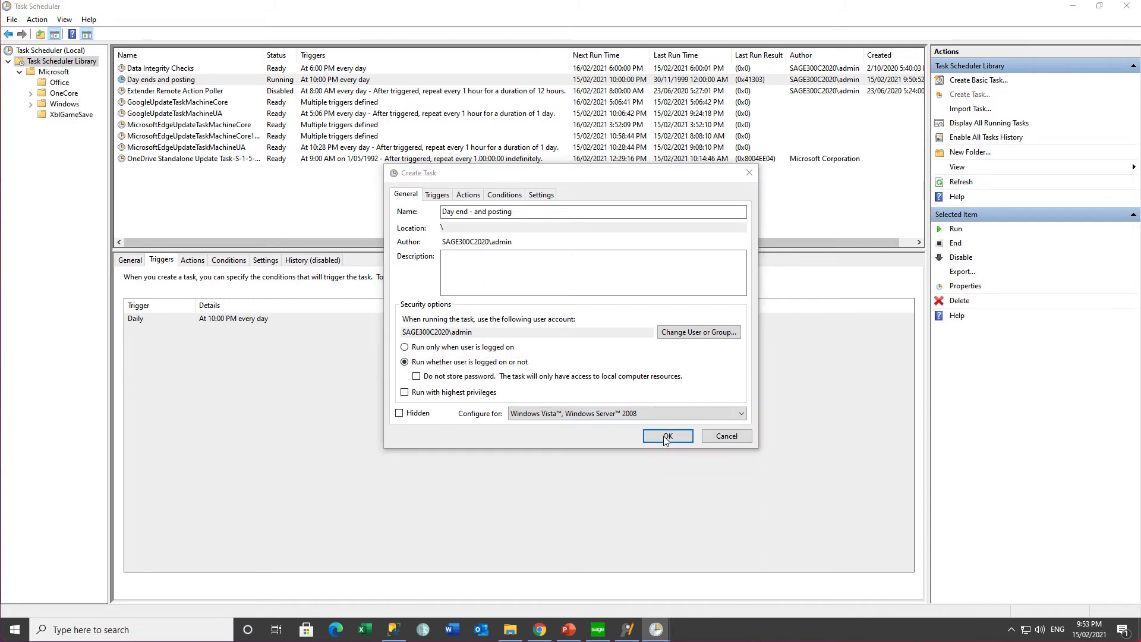
left_click(628, 352)
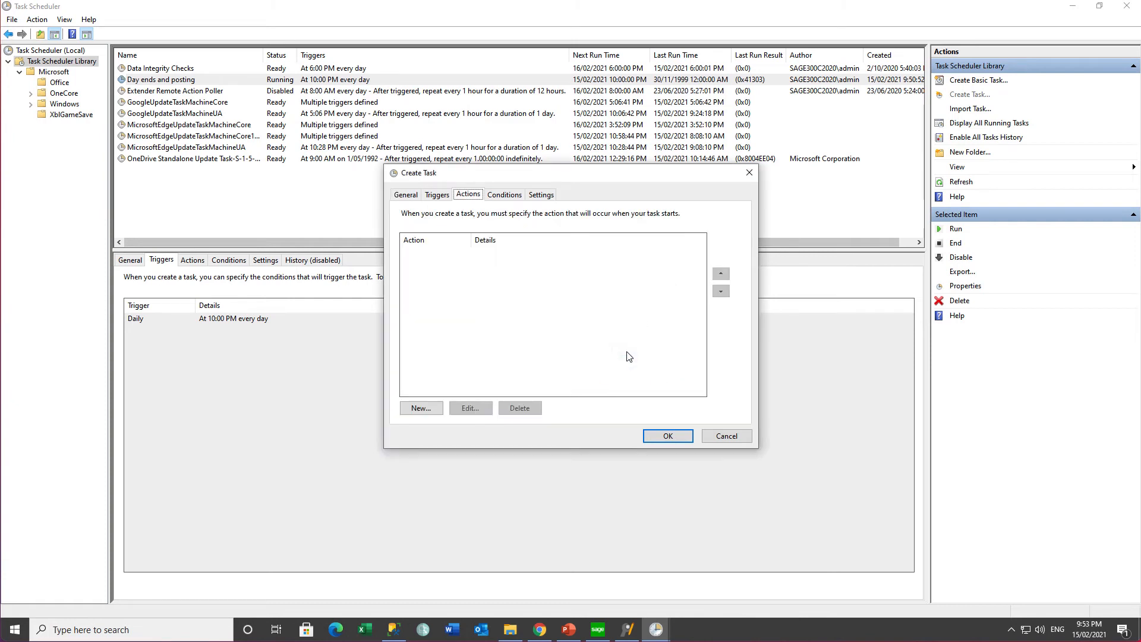
Step: Add a start-program action running oz68a\OZIntegrityCheck.exe with the argument DAYENDPOST
left_click(423, 409)
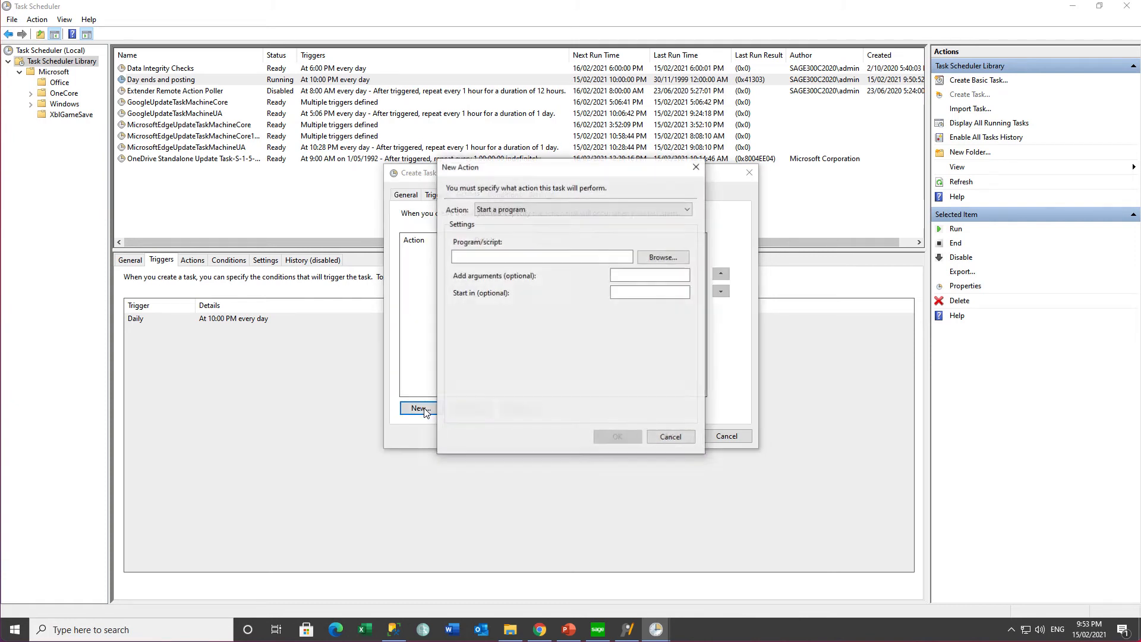
left_click(656, 259)
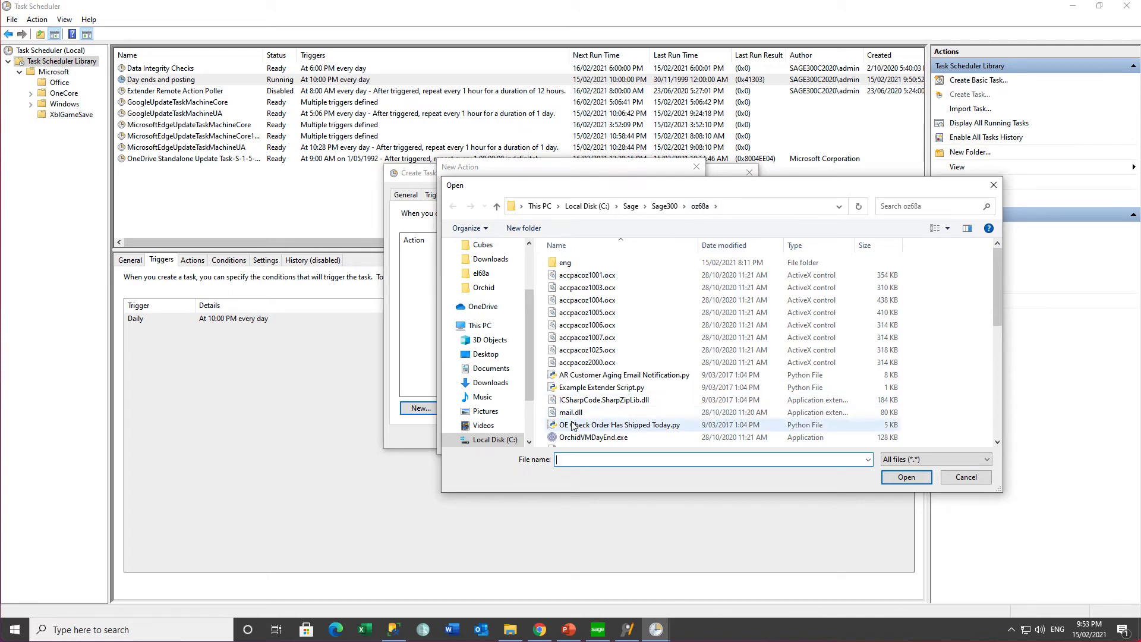
scroll(612, 427, "down", 1)
scroll(611, 421, "down", 2)
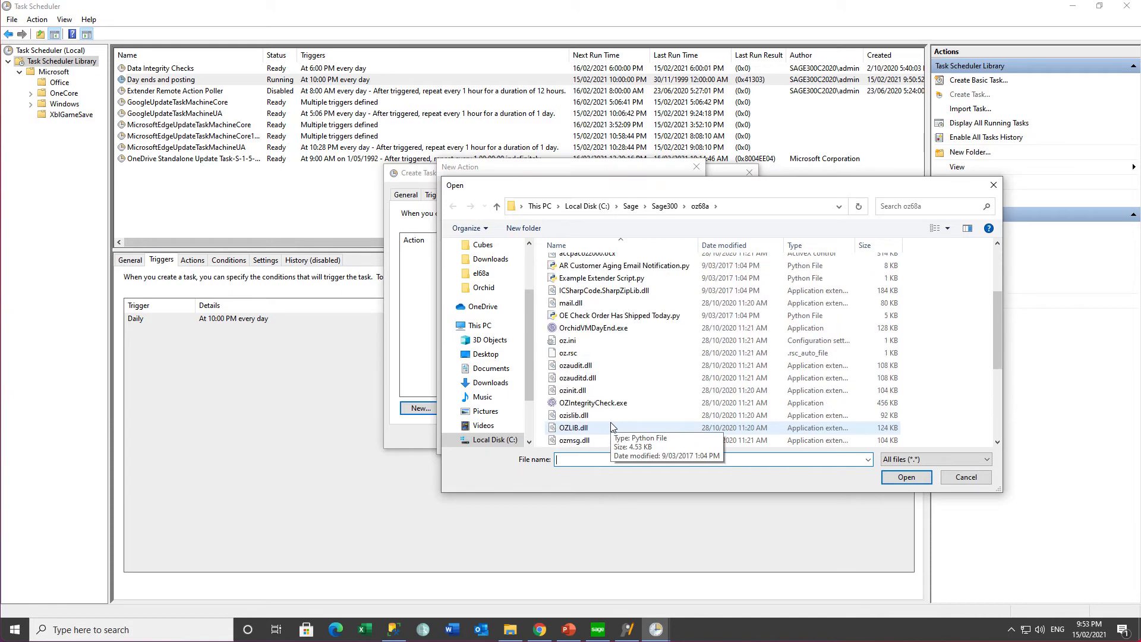
left_click(605, 403)
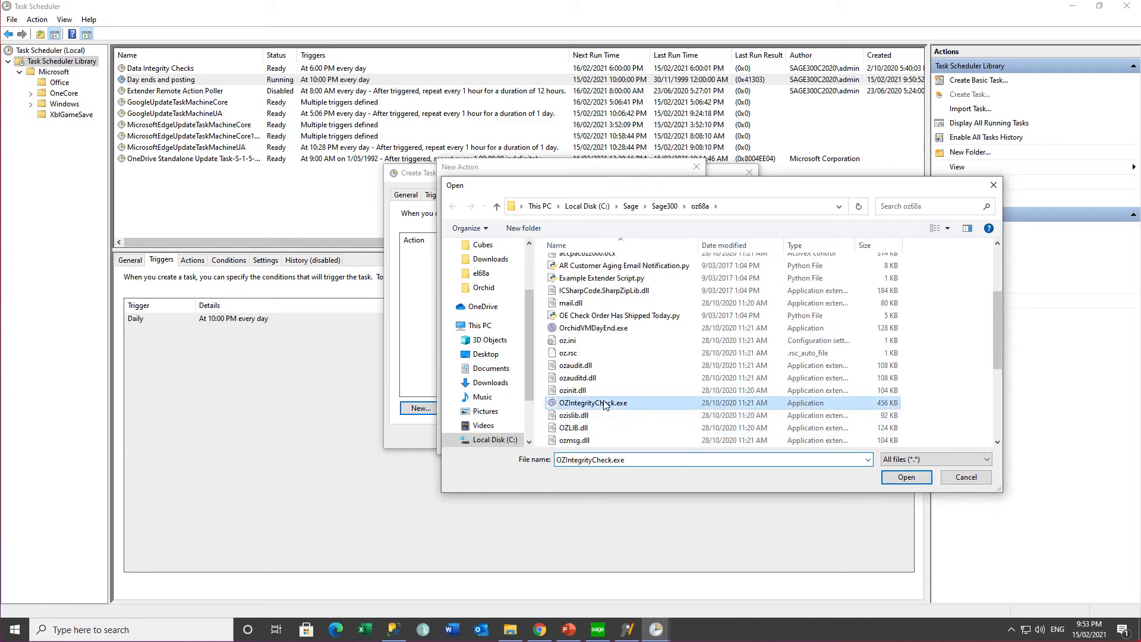
left_click(909, 479)
left_click(618, 275)
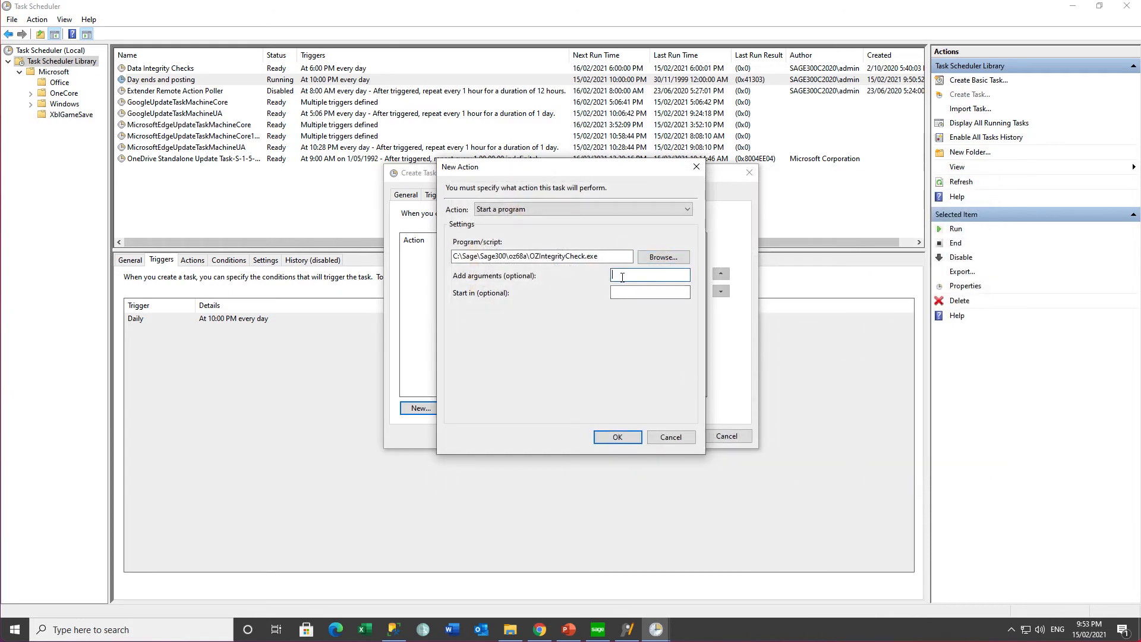
type("DAYENDPOST")
key("Tab")
left_click(618, 437)
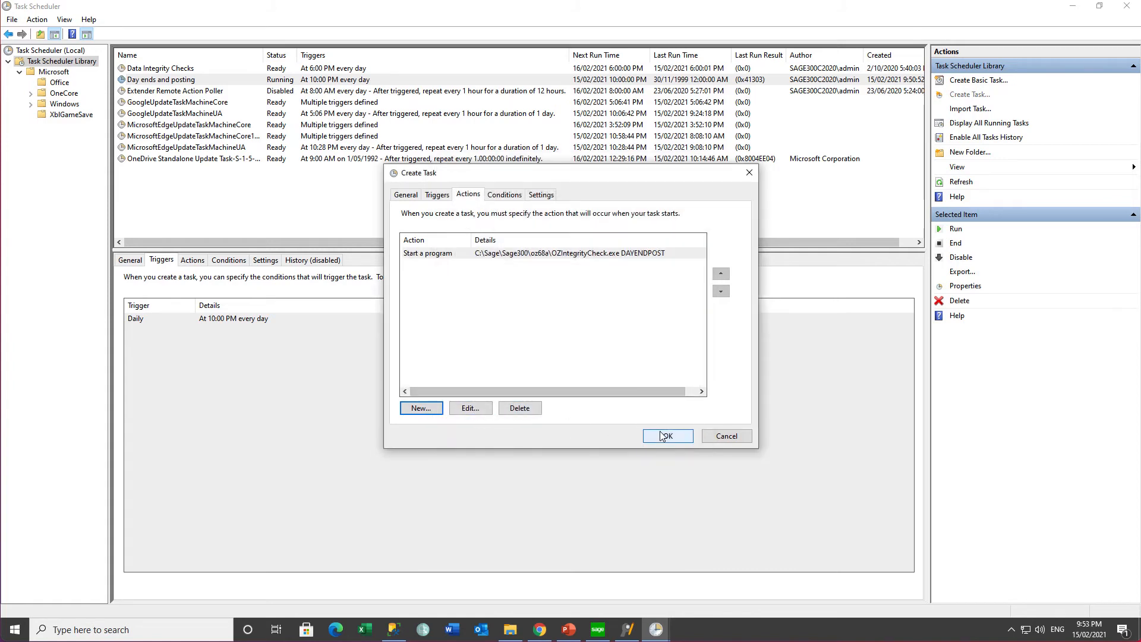
left_click(437, 194)
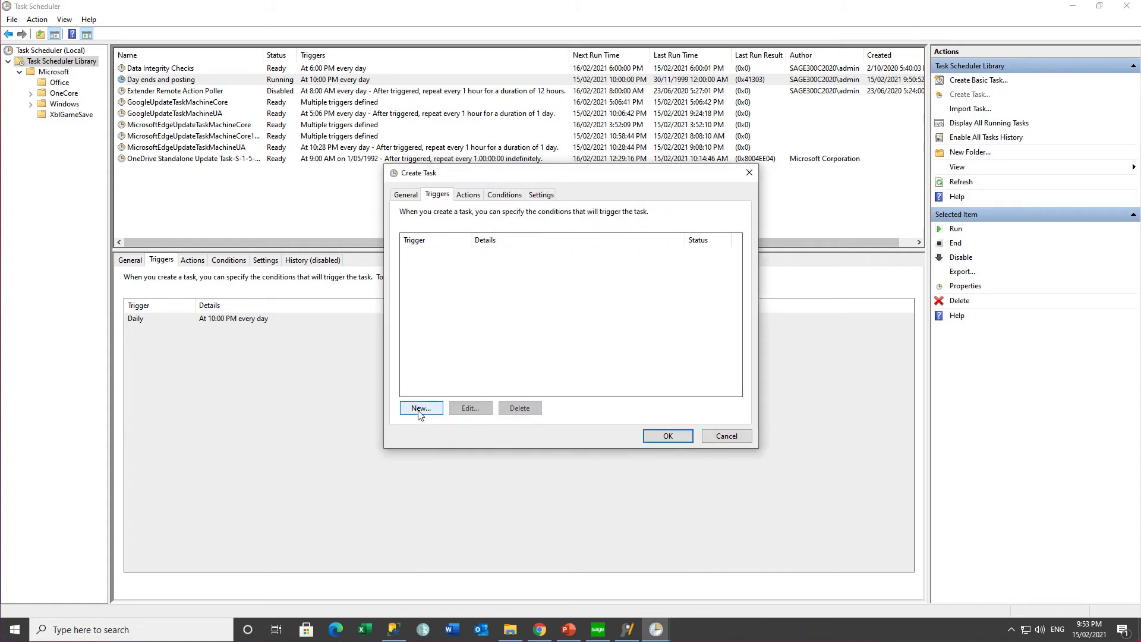
Step: Add a Daily trigger starting at 10:00:00 PM and submit the new task
left_click(420, 408)
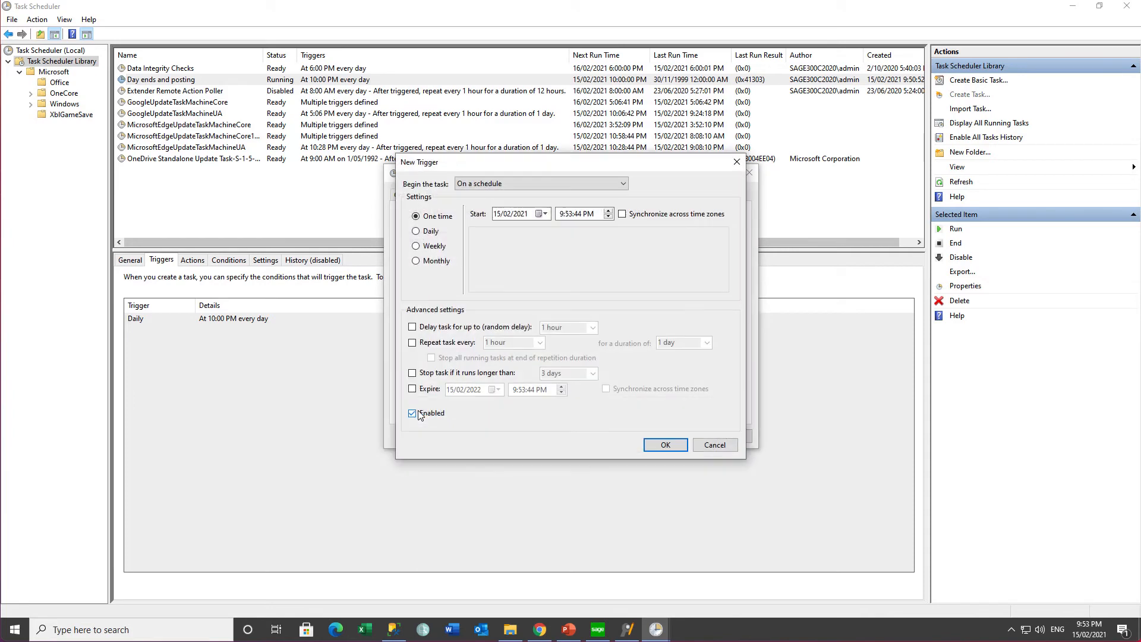
left_click(416, 232)
left_click(560, 215)
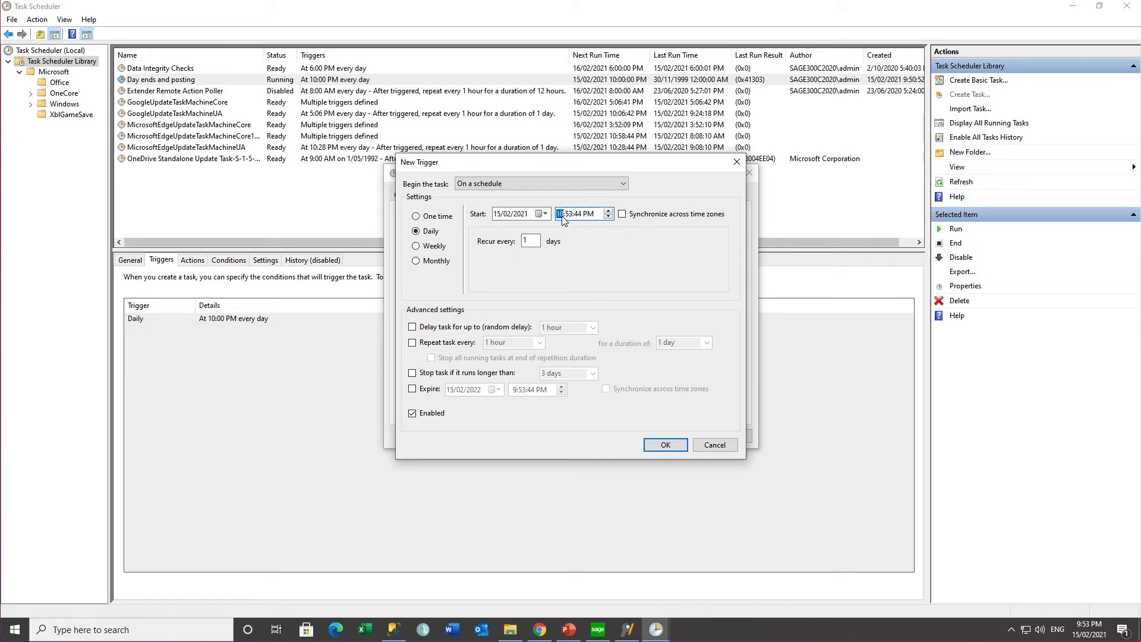
left_click(566, 216)
left_click(577, 213)
type("00")
key("Tab")
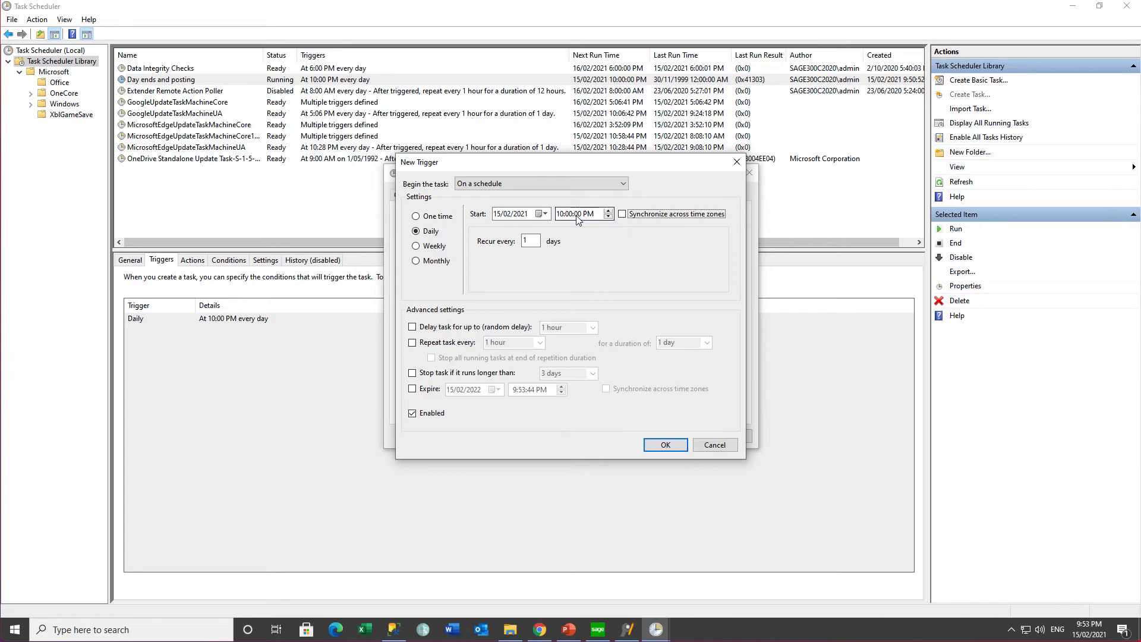
left_click(664, 446)
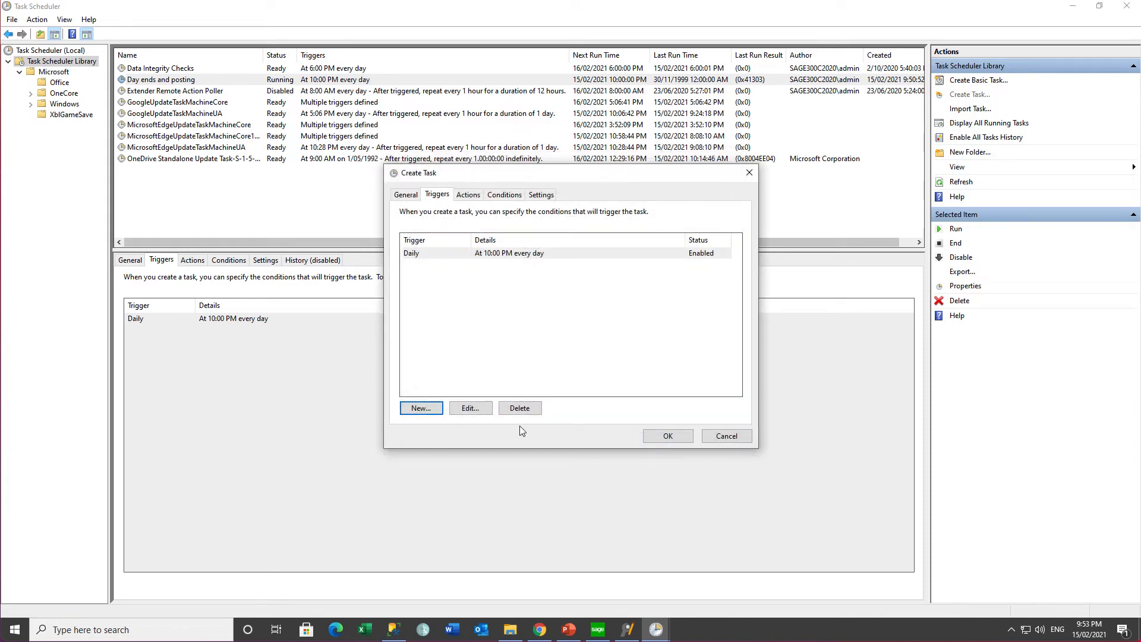
left_click(665, 437)
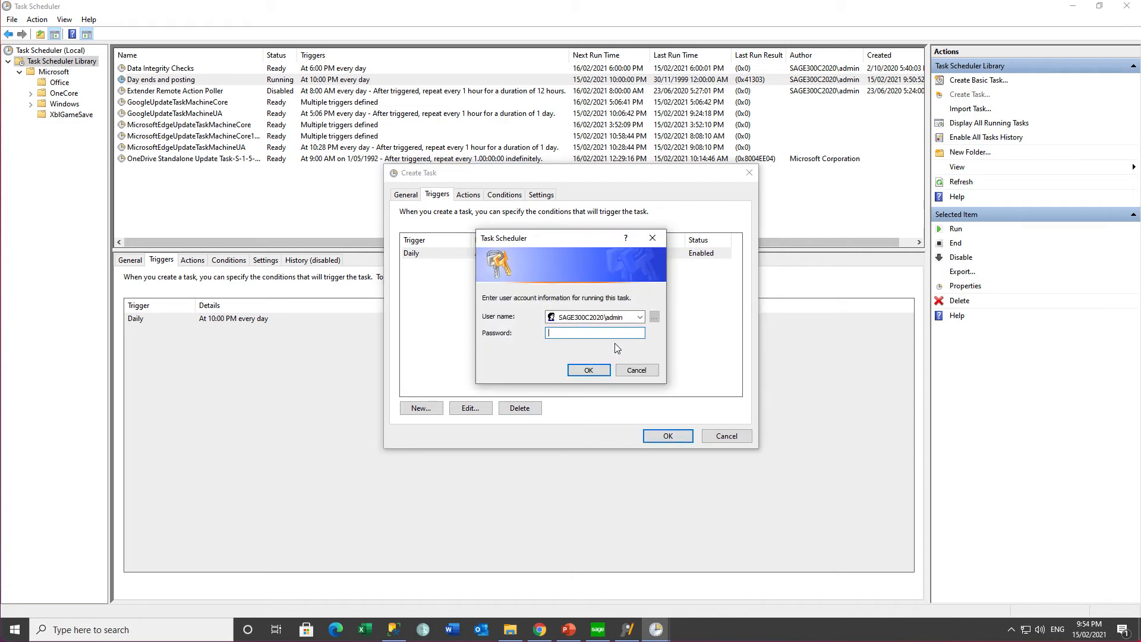
Step: Enter the account password to save the task, then select 'Day end - and posting' in the library
type("••••••••")
left_click(588, 369)
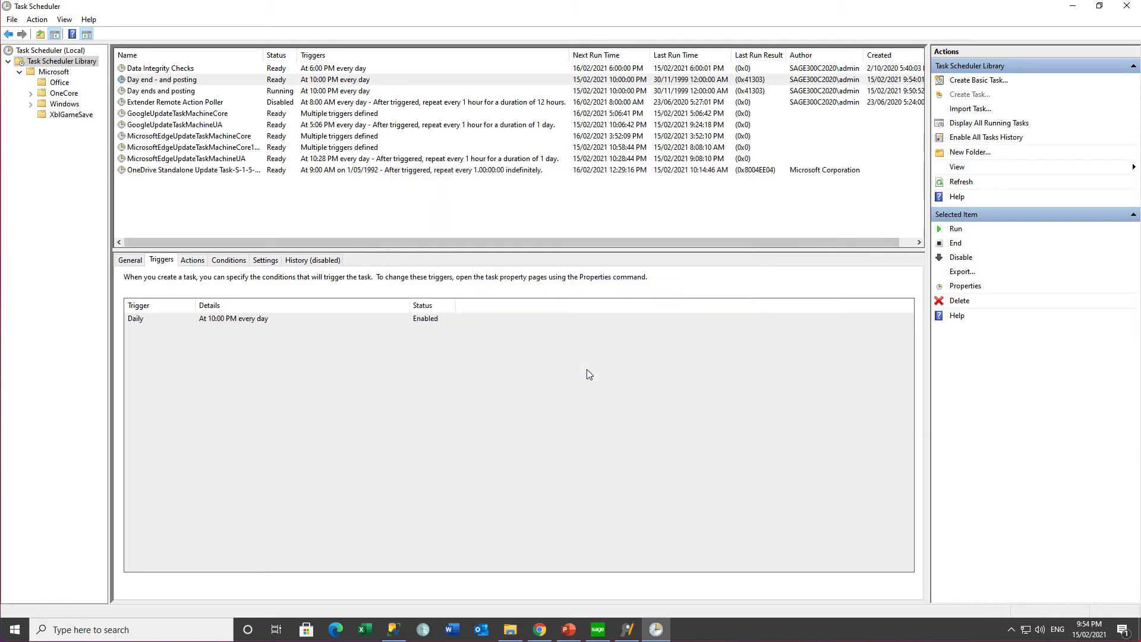
left_click(185, 80)
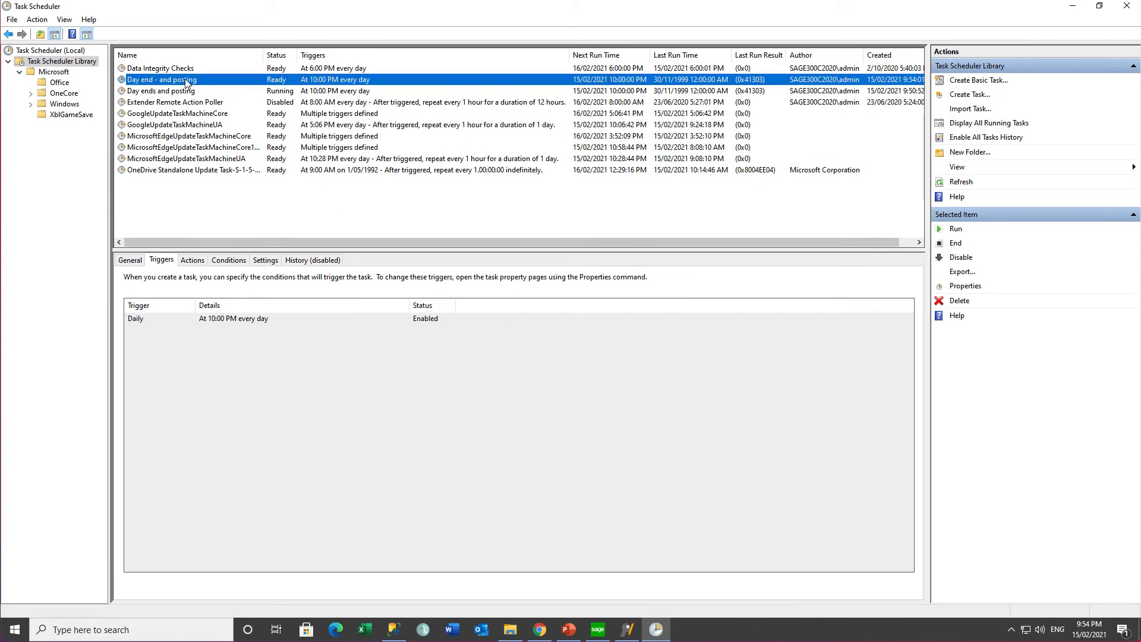